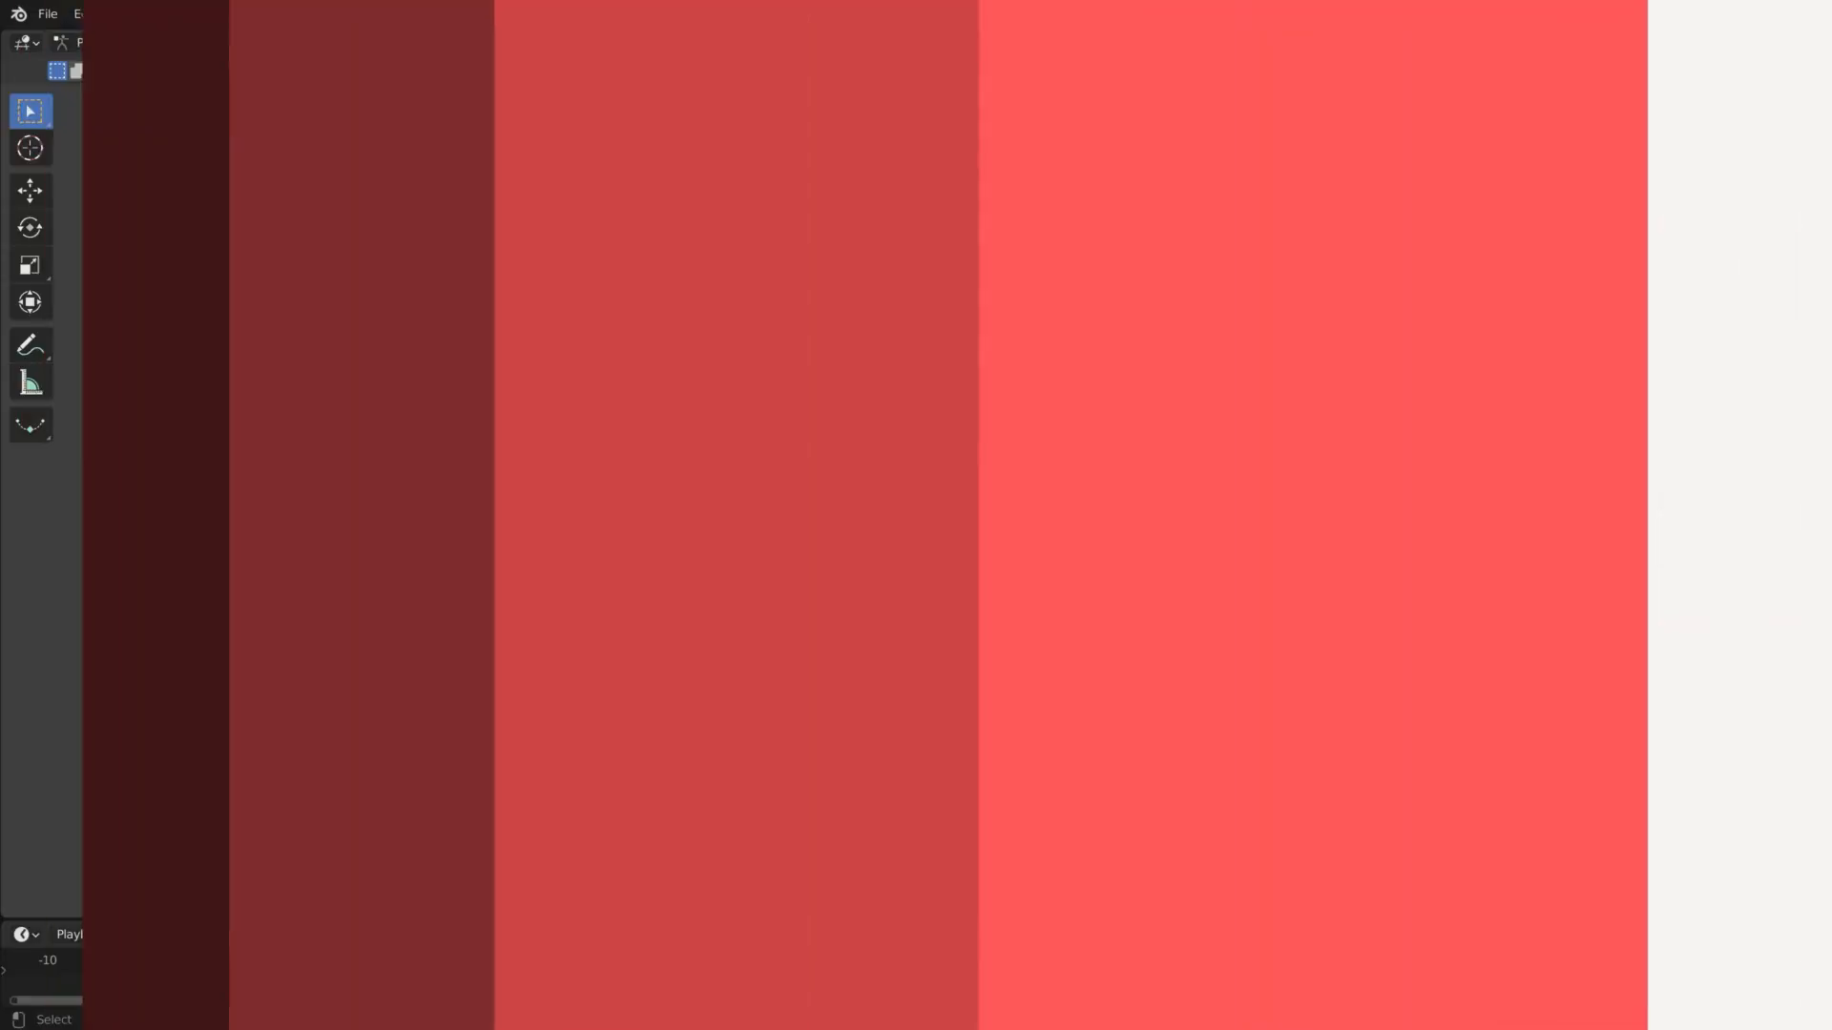
Switch the Basic Bot armature to Pose Mode and return the timeline to frame 1
key("space")
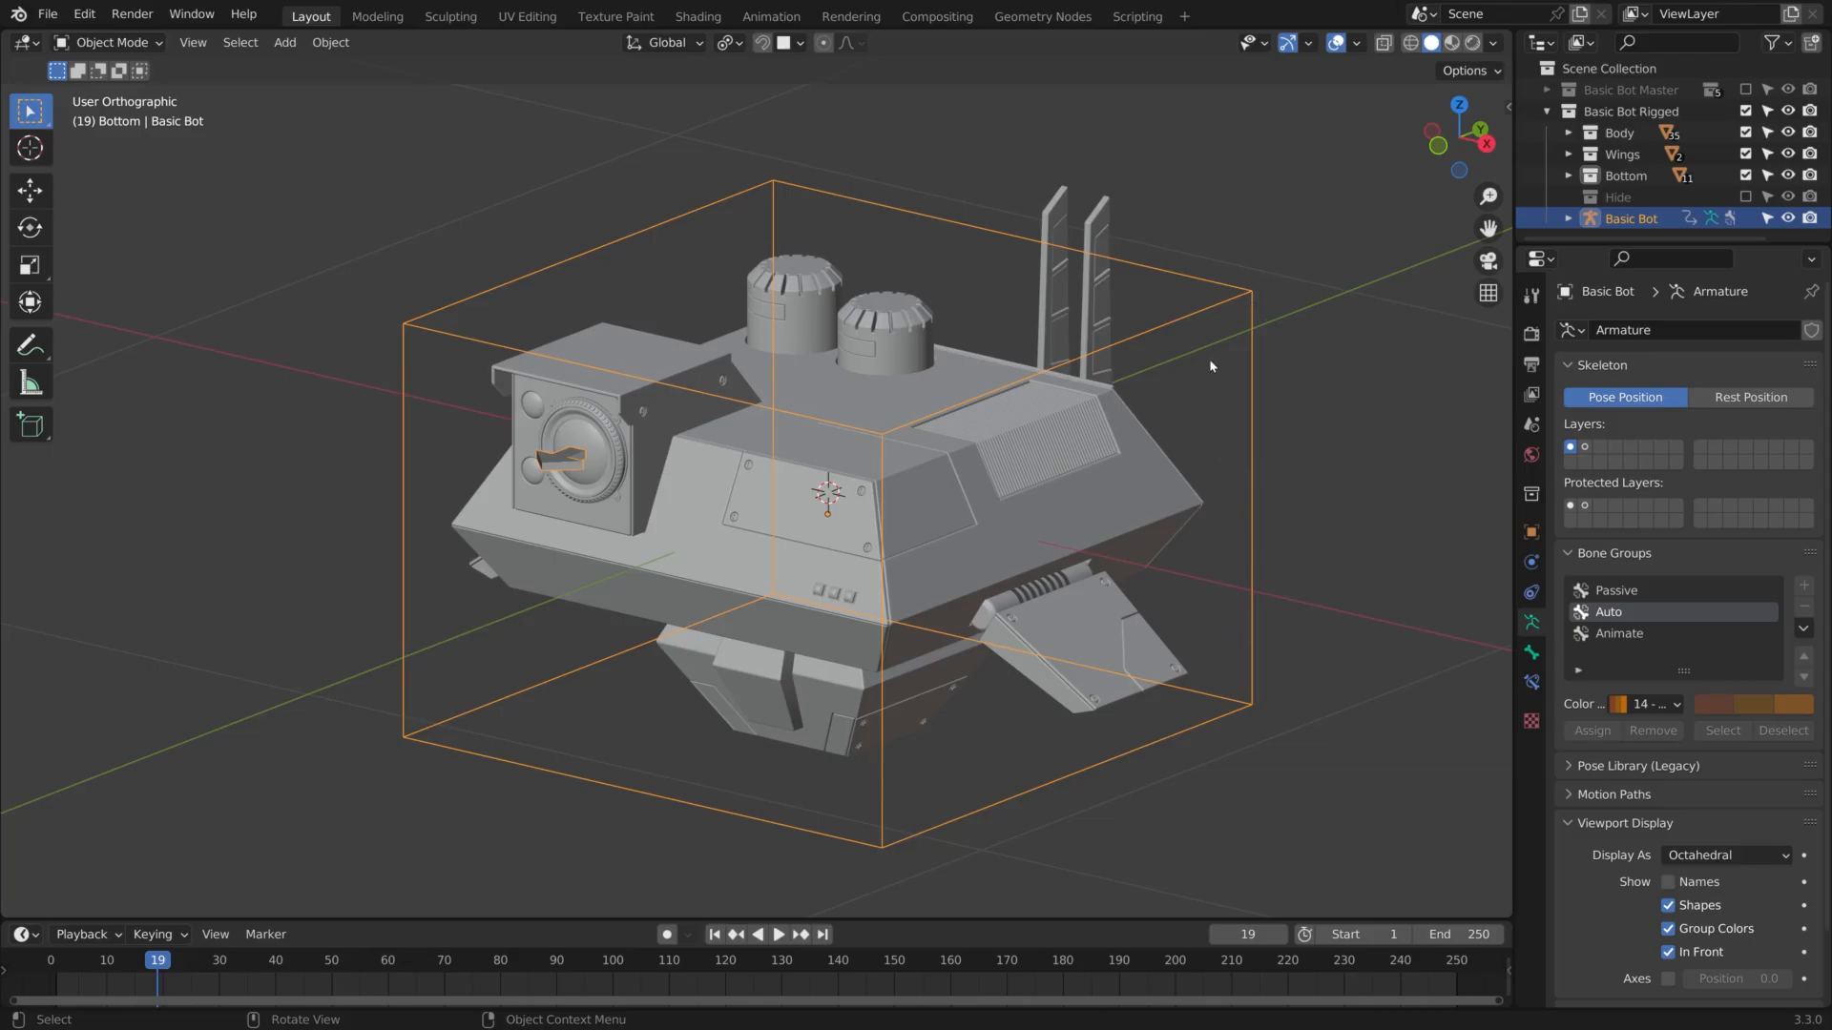
key("ctrl+Tab")
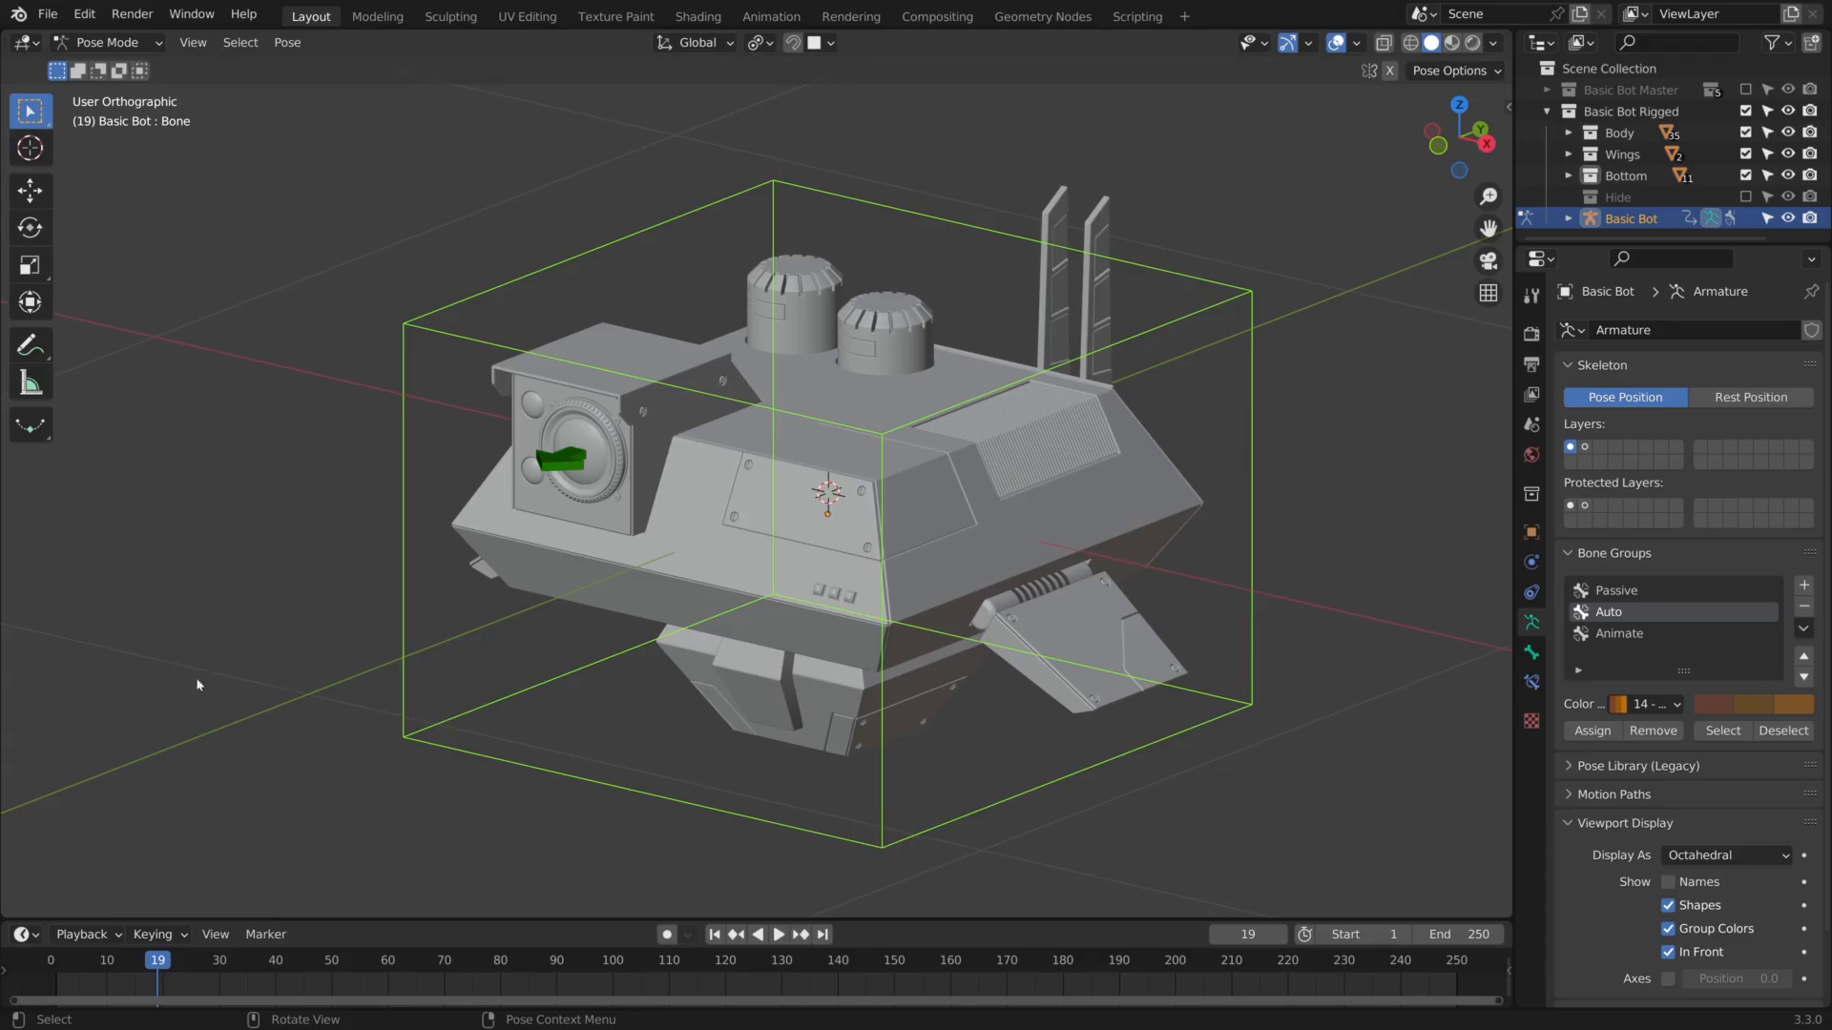
left_click(716, 935)
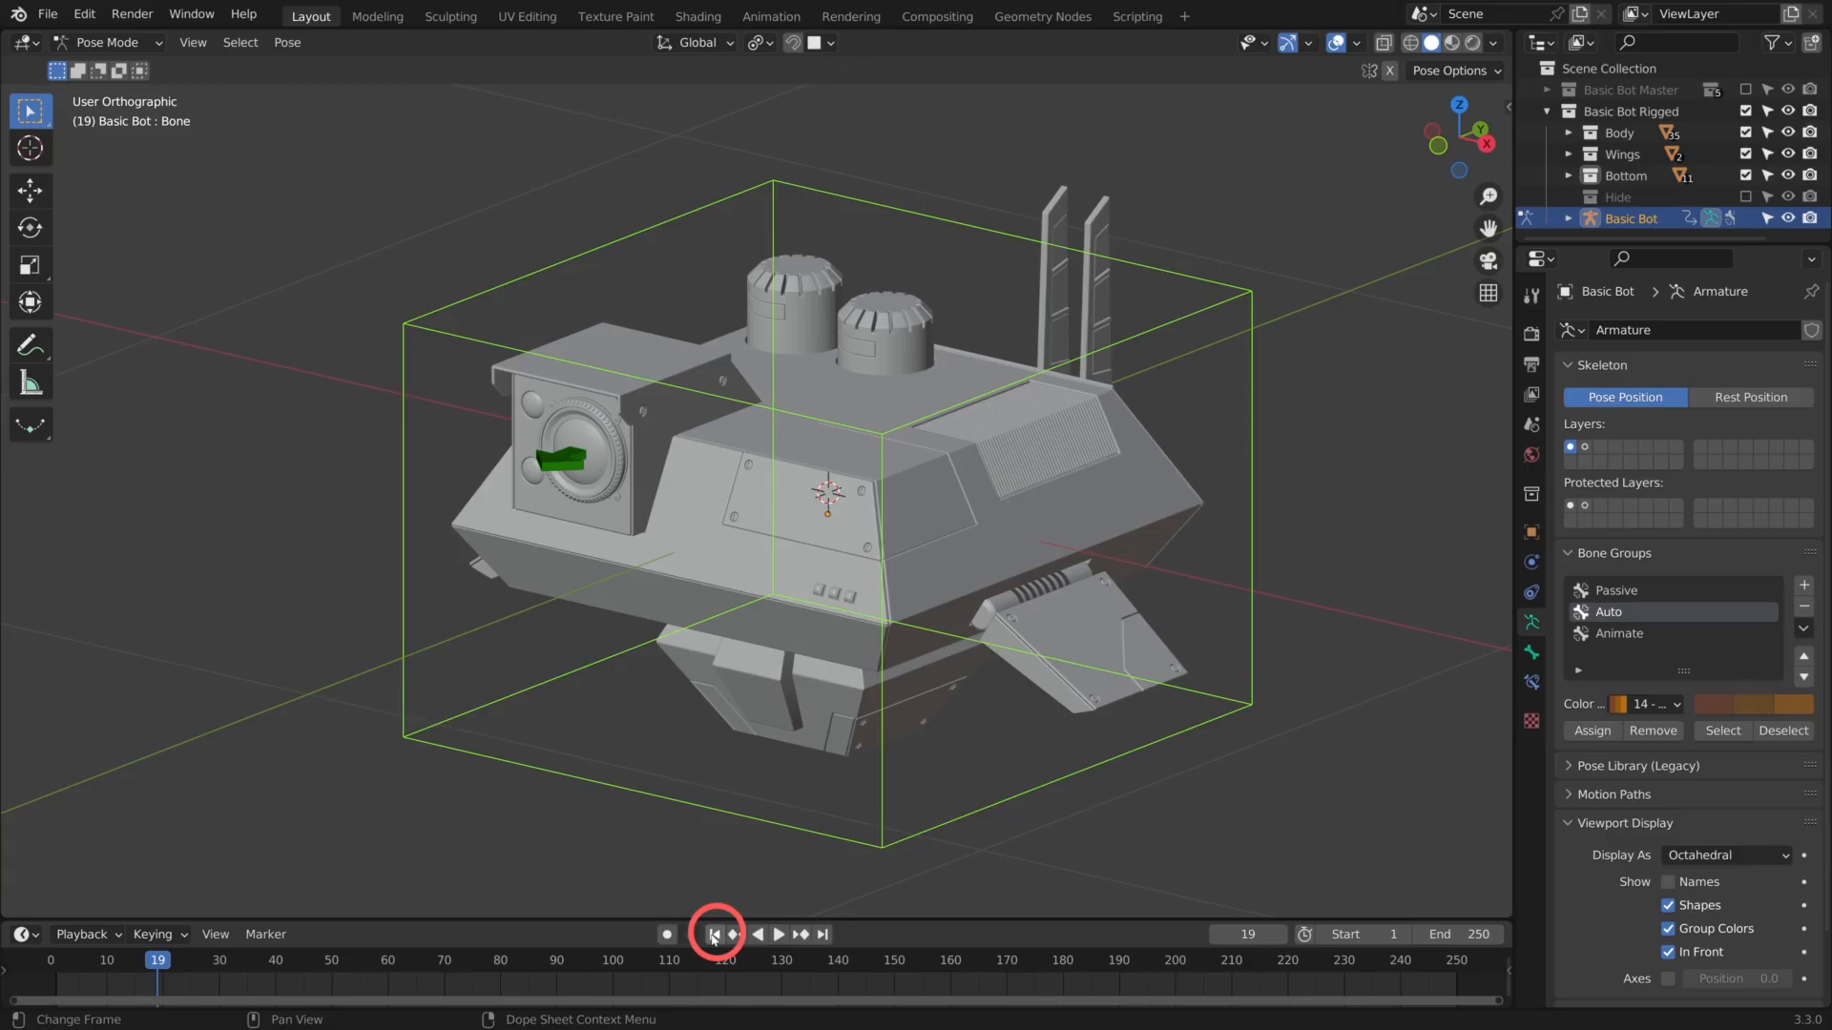
left_click(714, 935)
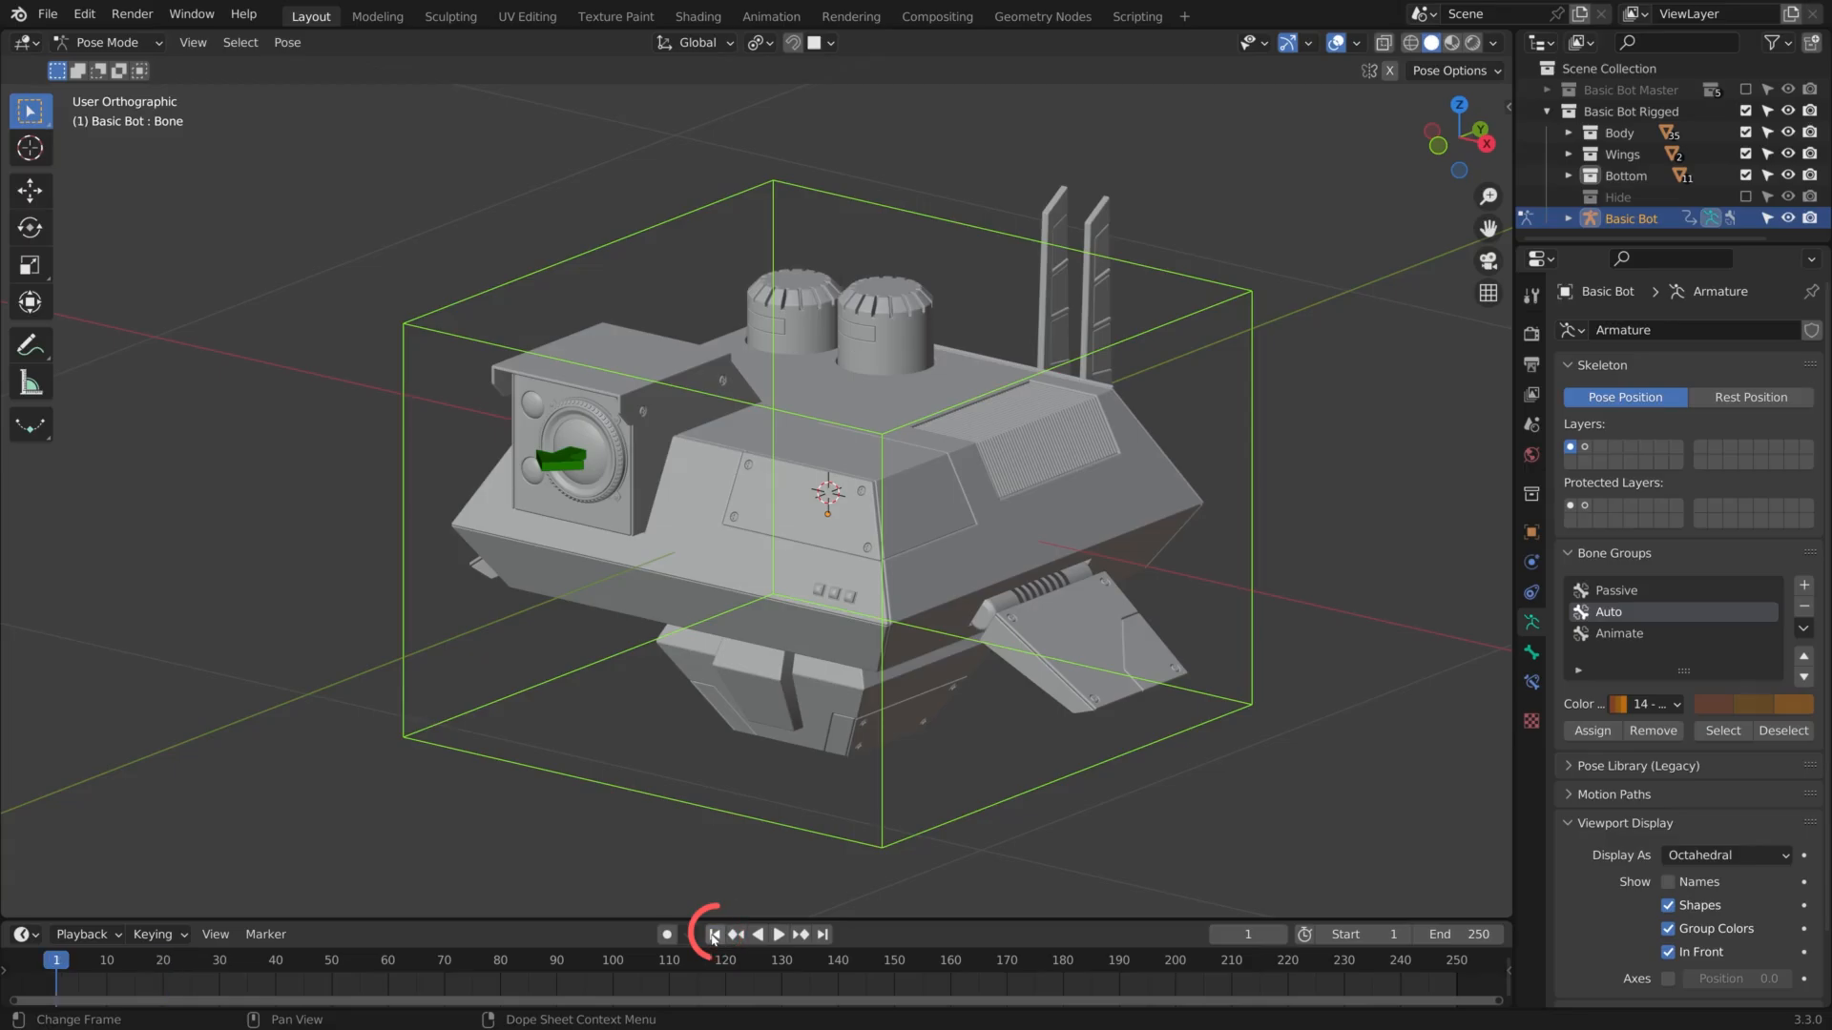
Keyframe the bot's main control bone at frame 1 and raise it about 0.29 m along global Z with auto keying on
key("i")
left_click(813, 461)
middle_click_drag(1234, 559, 1087, 563)
key("g")
key("z")
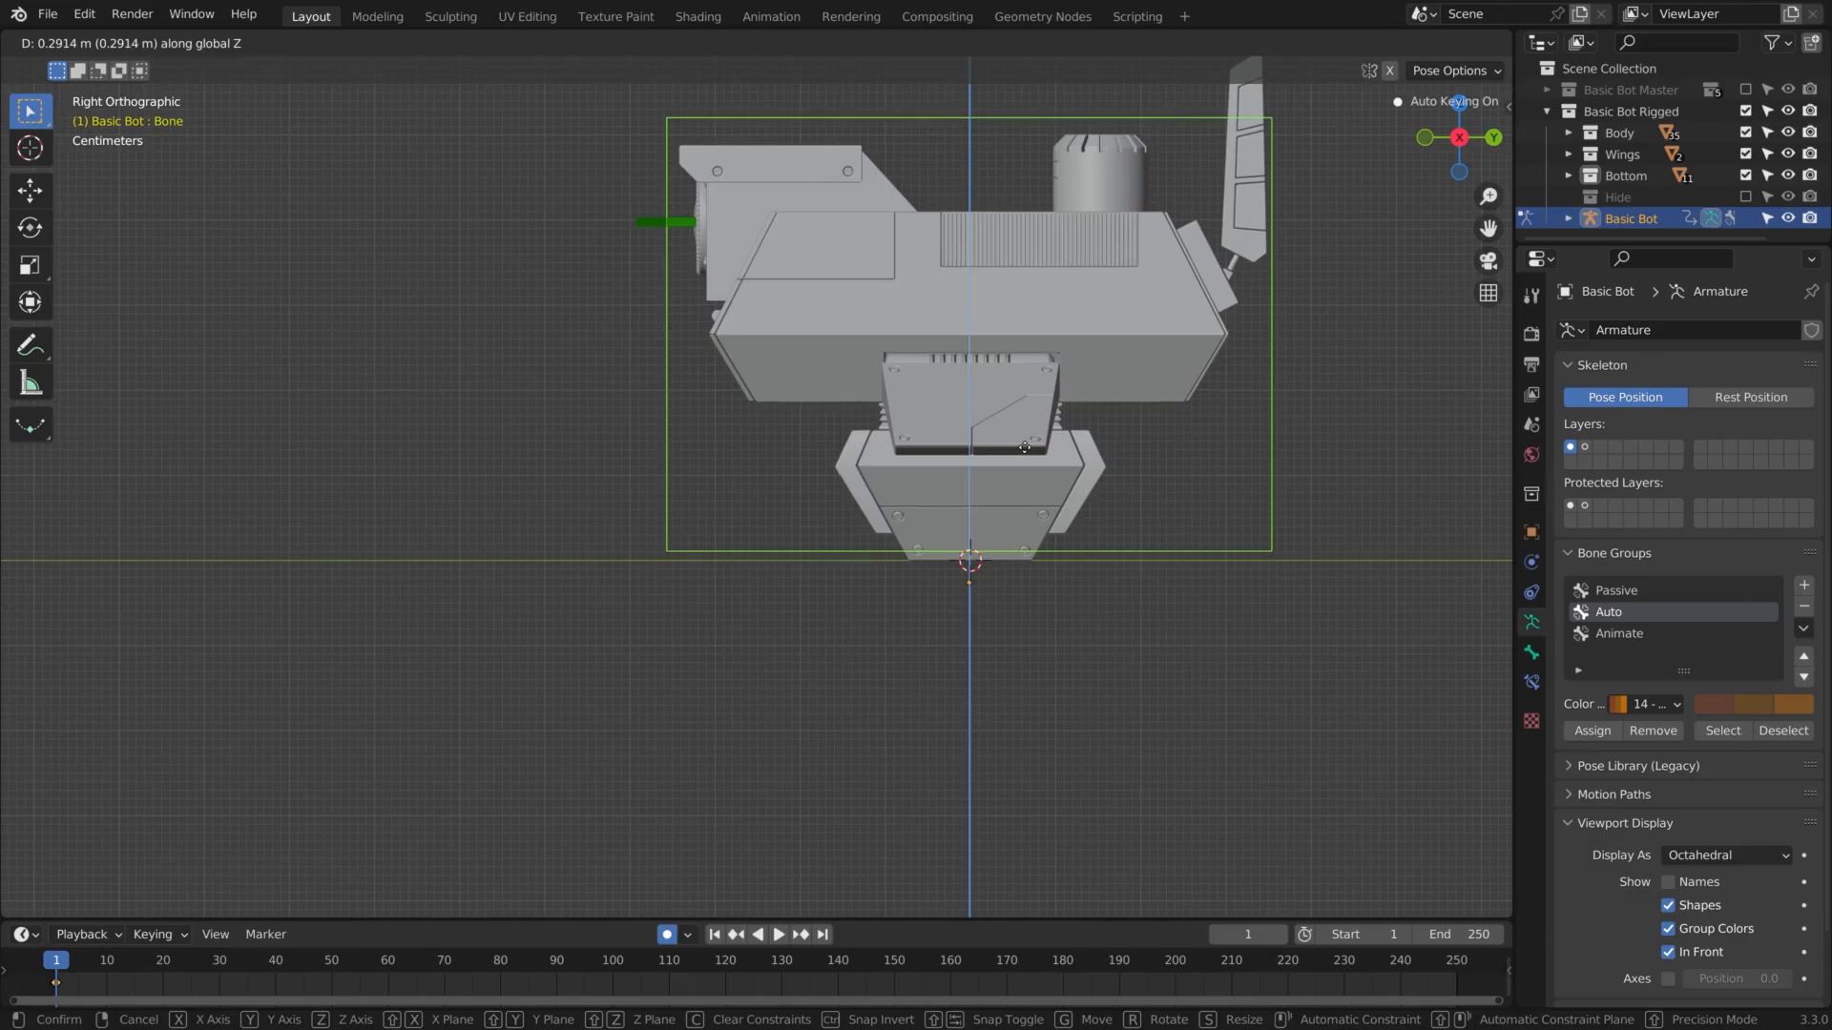
left_click(1024, 447)
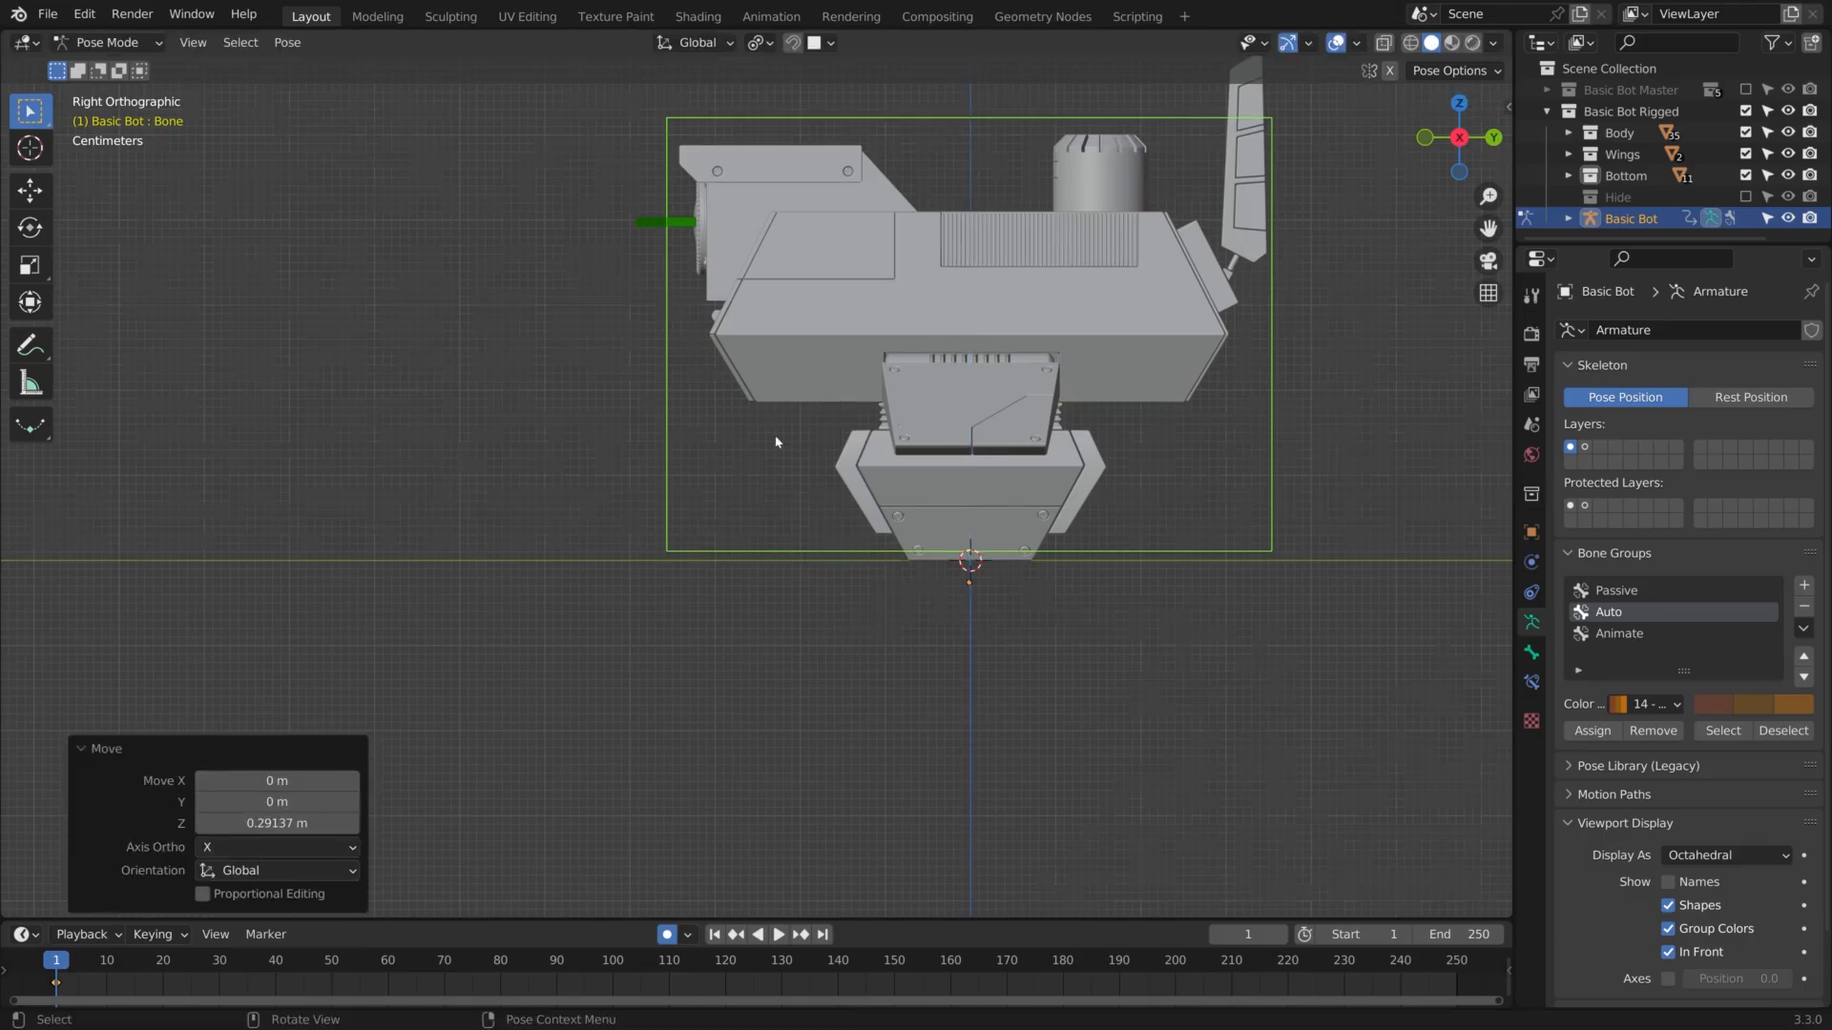
Inspect the raised bot from an angled view and show the scene's output settings to check the frame rate
middle_click_drag(777, 442, 916, 666)
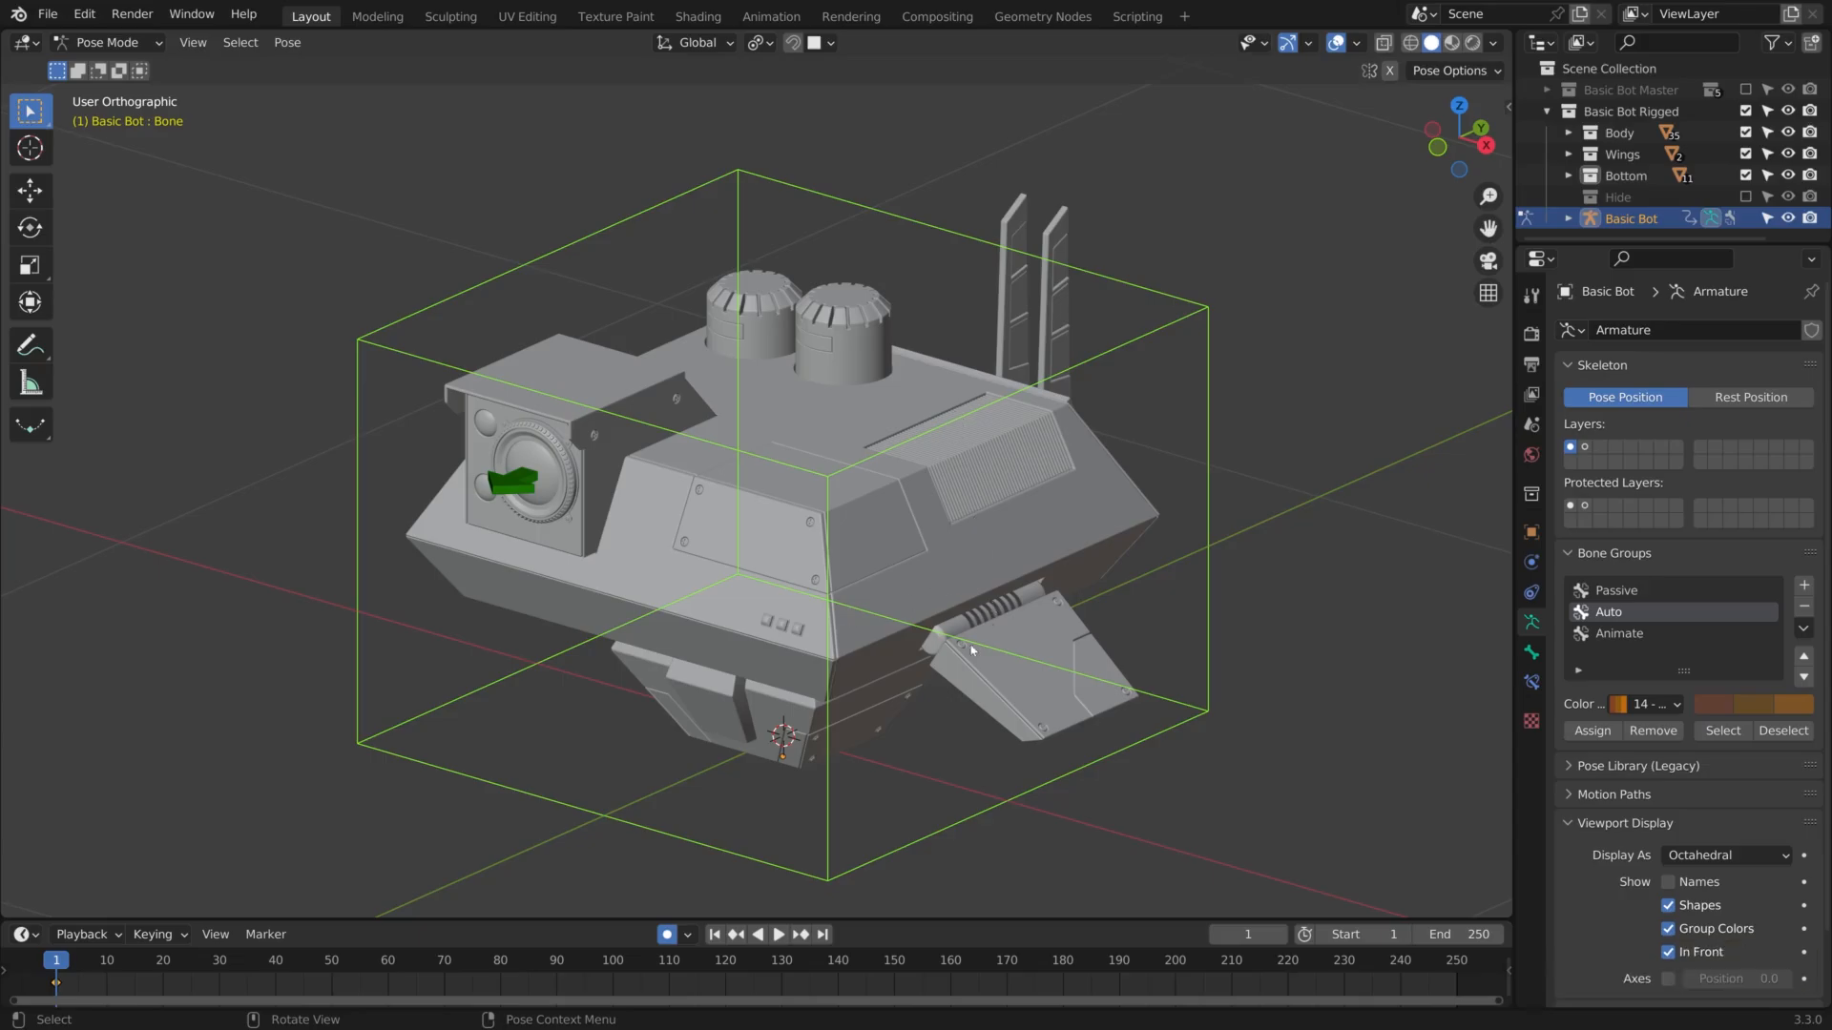
scroll(971, 649, "down", 4)
middle_click_drag(876, 294, 879, 416, "shift")
middle_click_drag(823, 366, 819, 336)
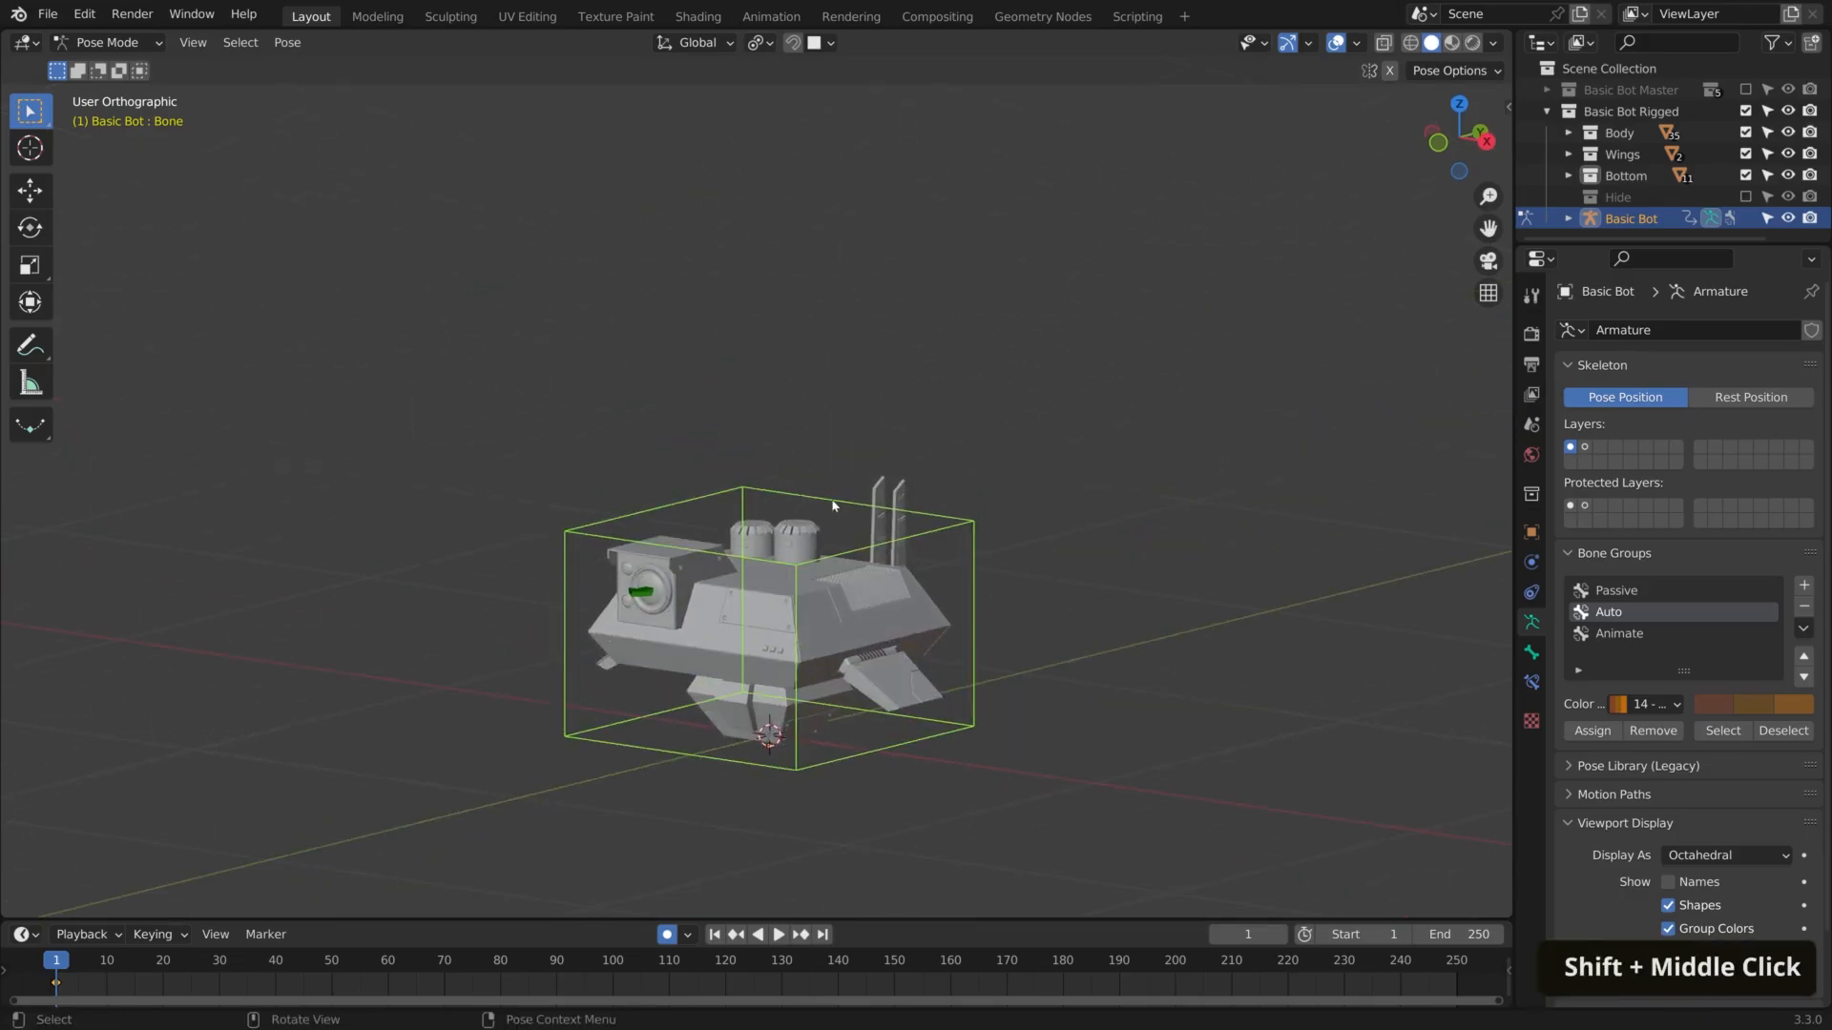
scroll(833, 505, "up", 3)
scroll(839, 453, "up", 2, "shift")
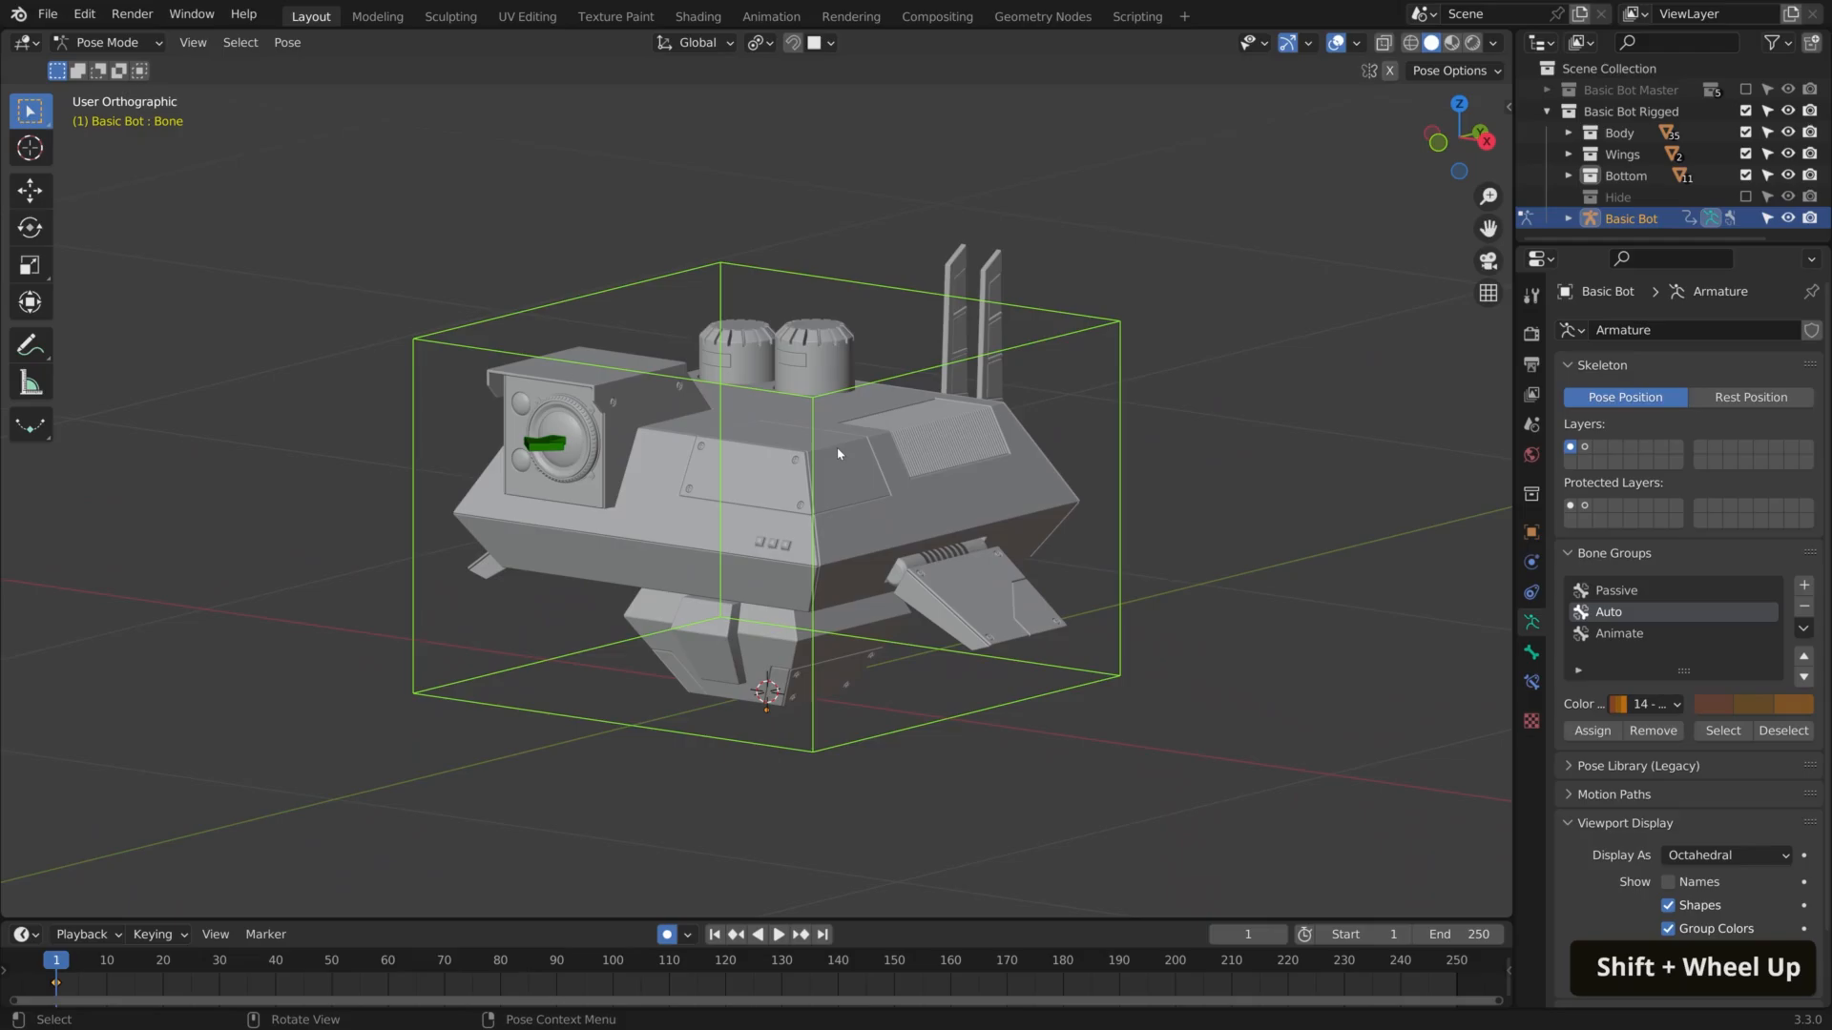
scroll(862, 465, "up", 1)
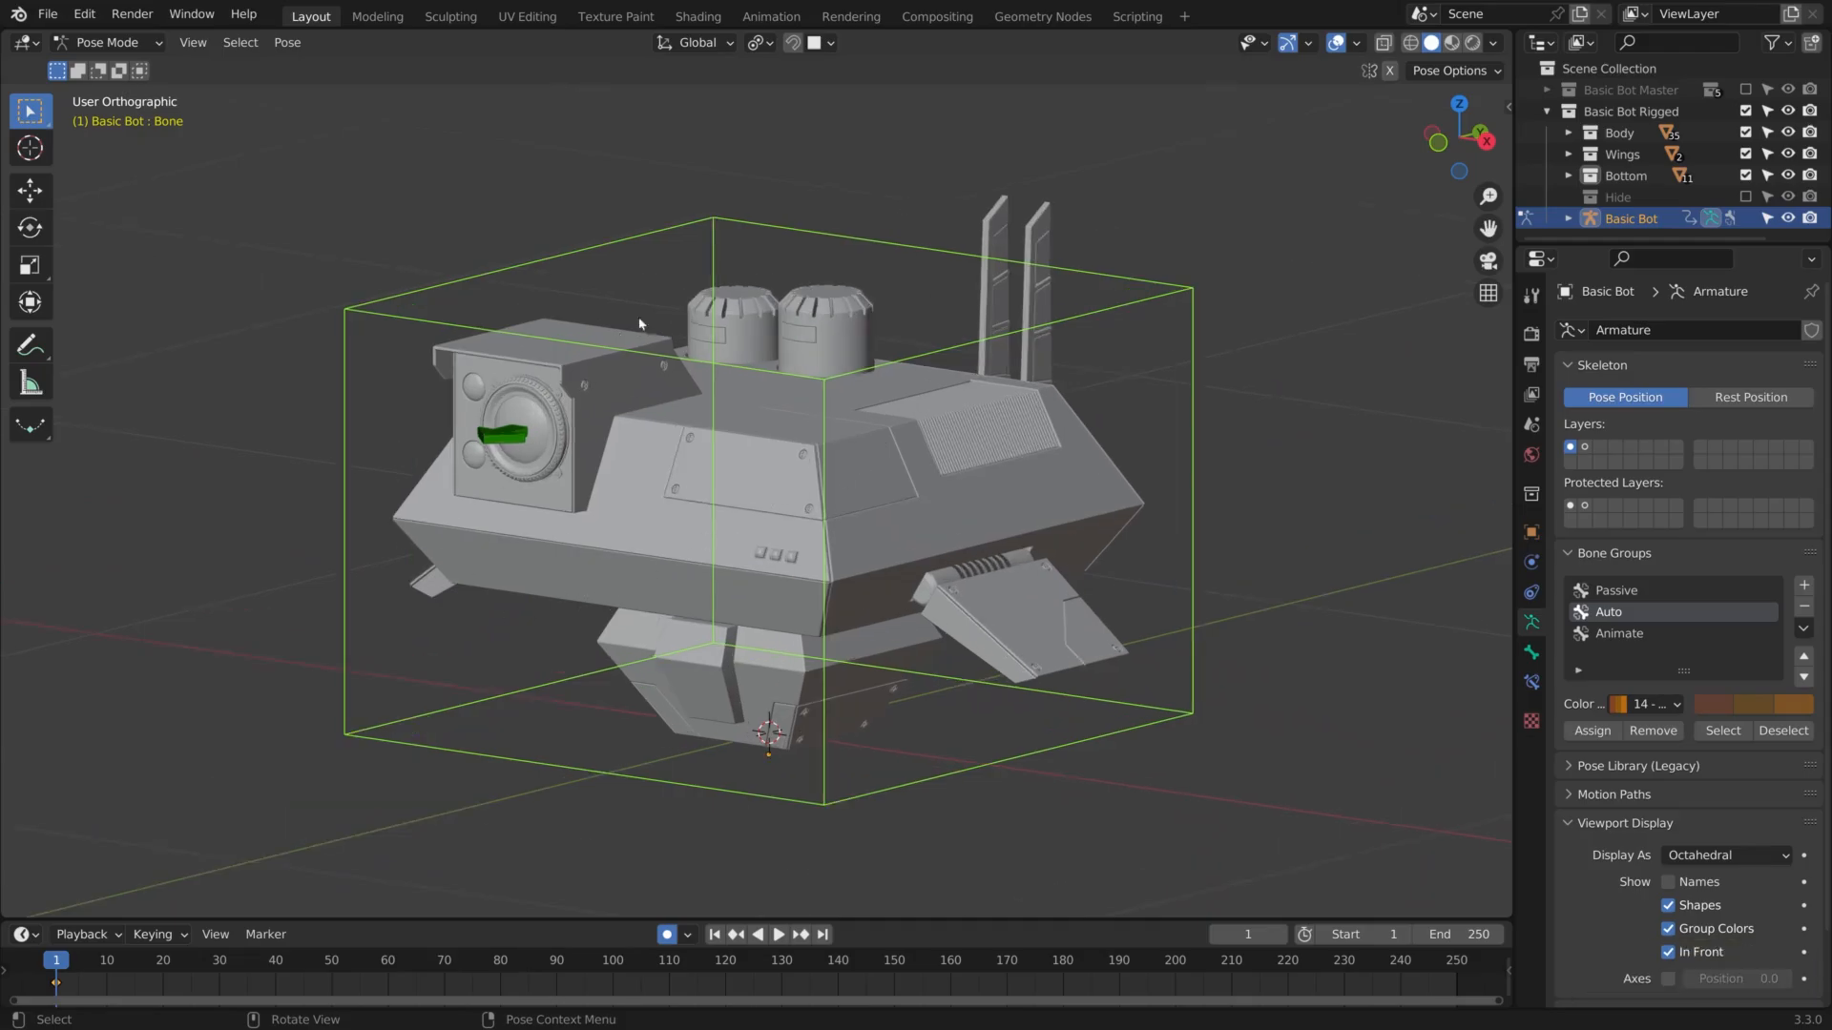
left_click(1532, 365)
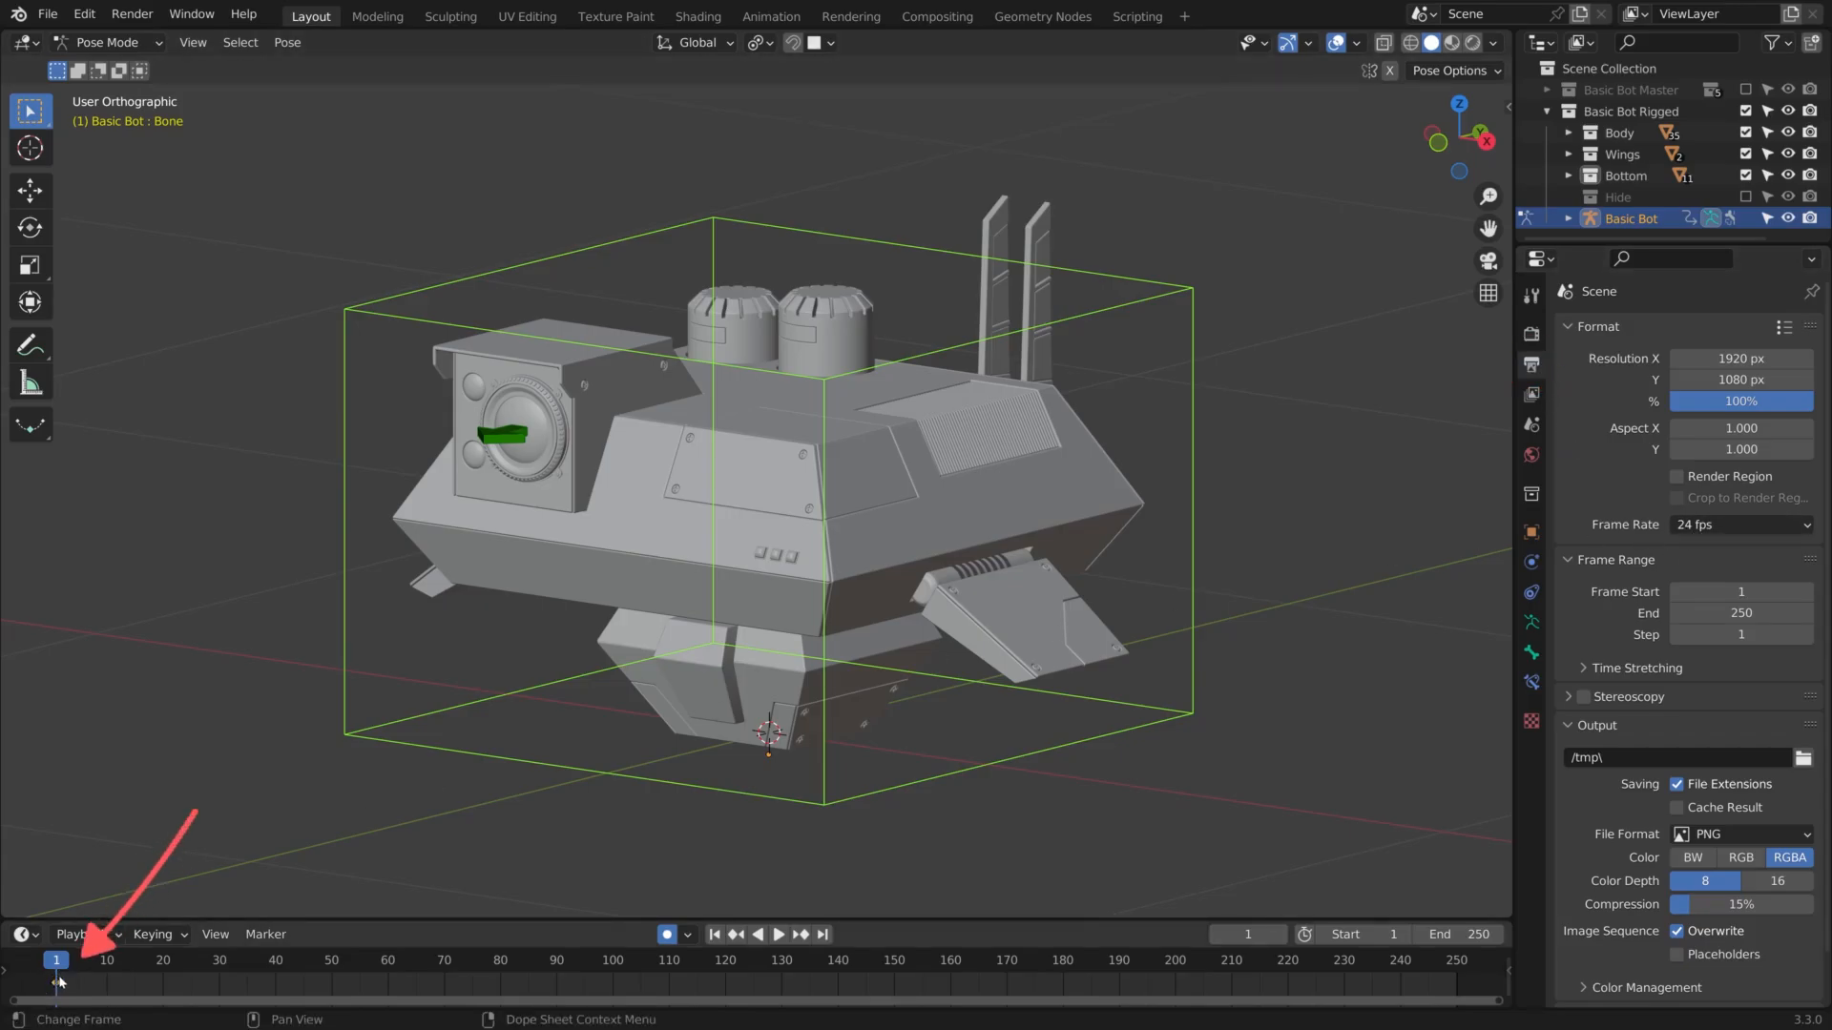
Duplicate the frame 1 keyframe to frame 24 to hold the starting pose
key("shift+d")
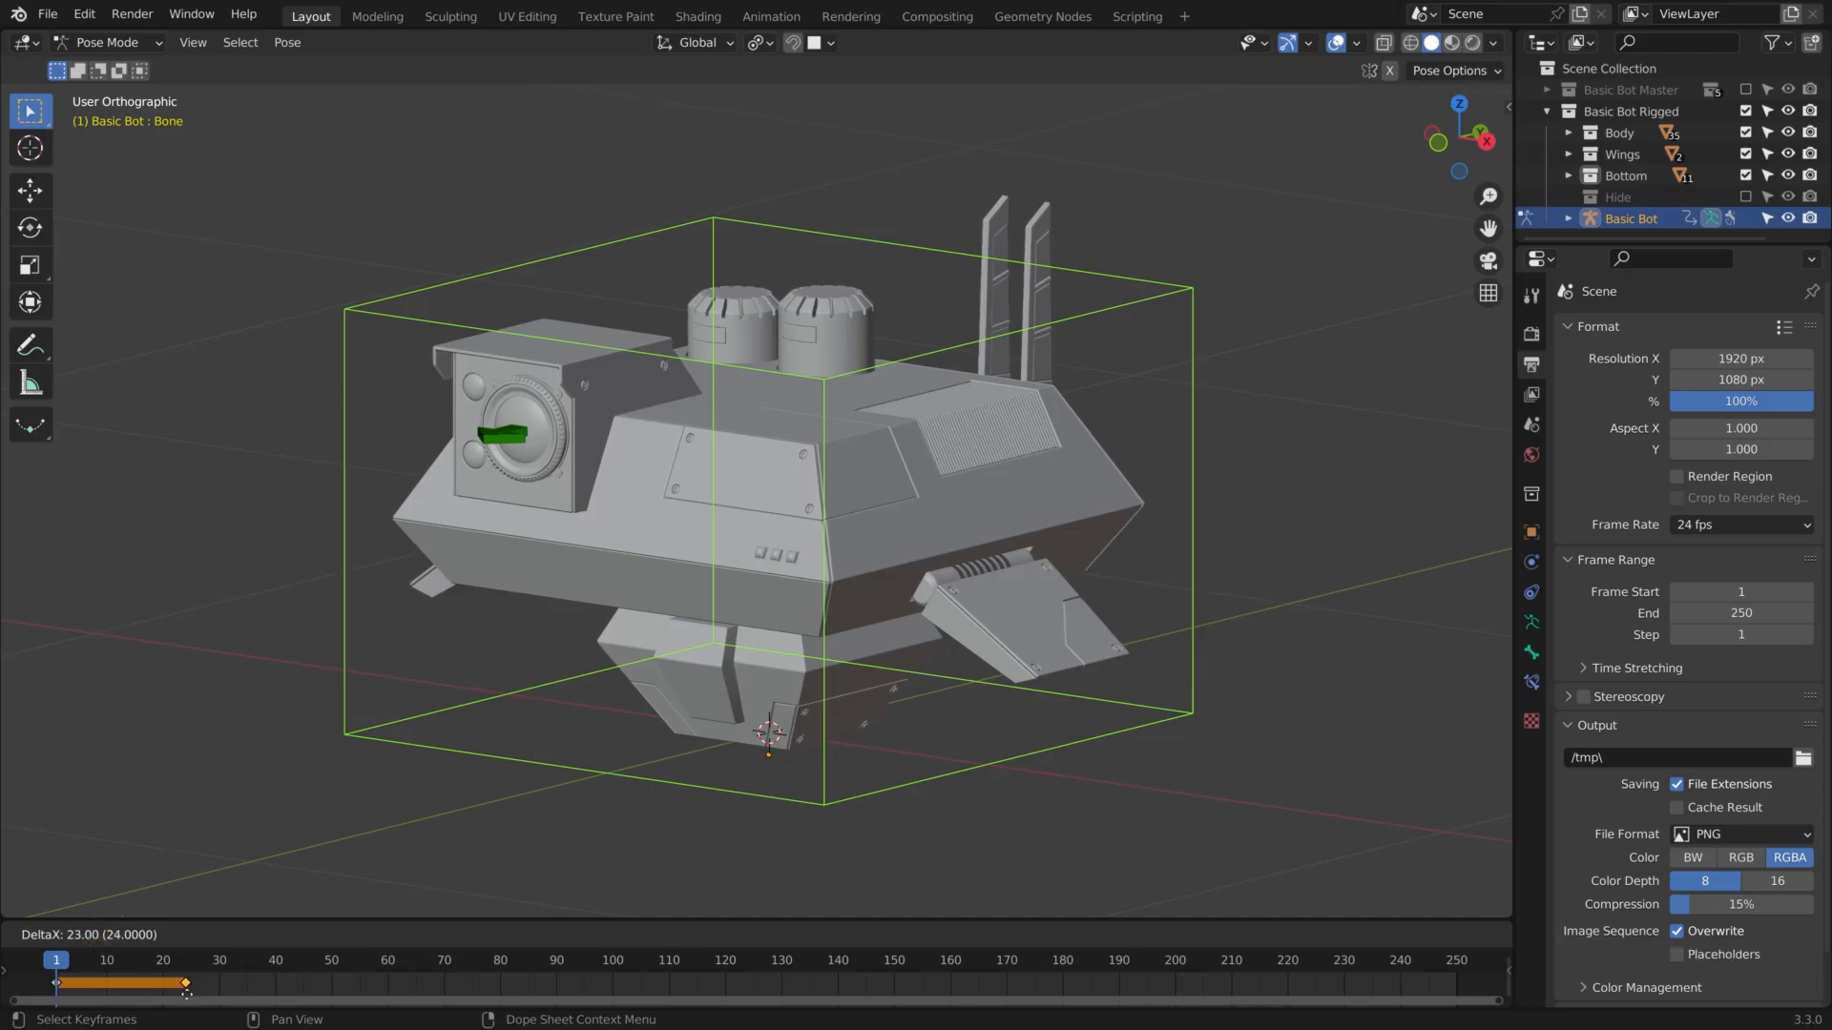
left_click(186, 992)
key("space")
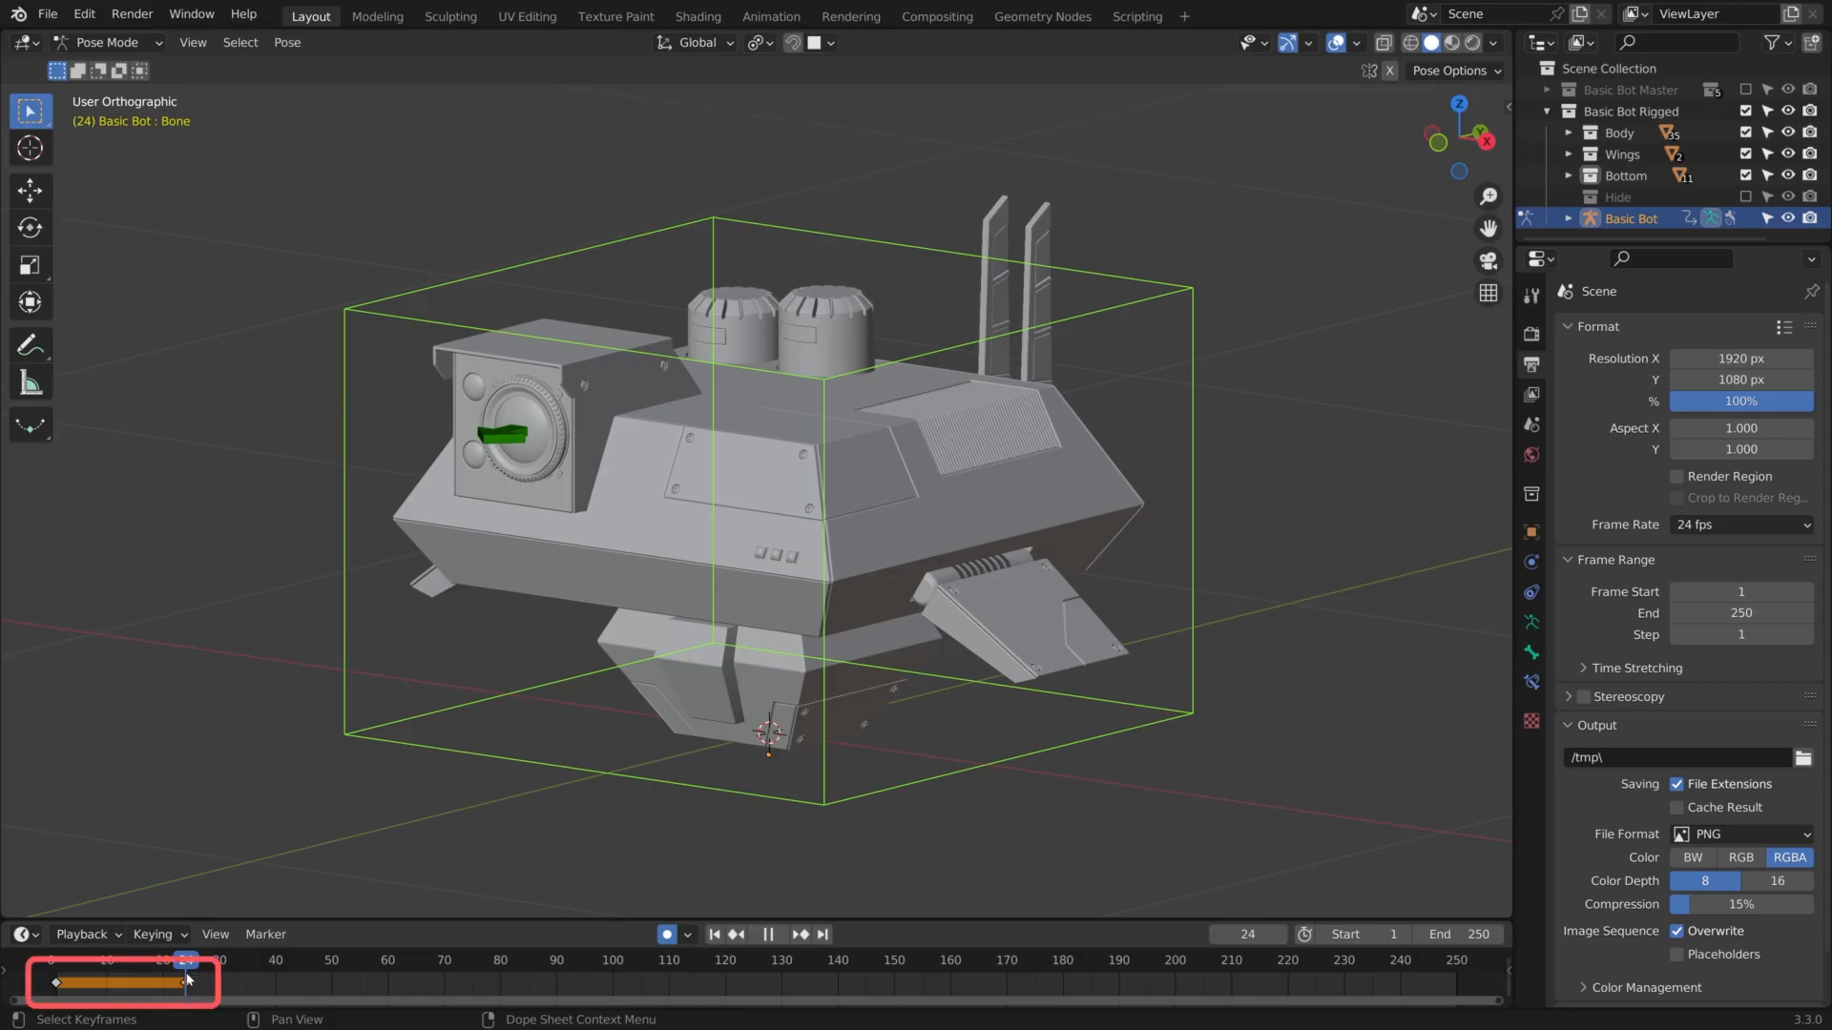
At frame 38, raise the bot's main control bone about 0.94 m along global Z
scroll(614, 643, "down", 2)
middle_click_drag(615, 643, 678, 609, "shift")
scroll(678, 609, "down", 2)
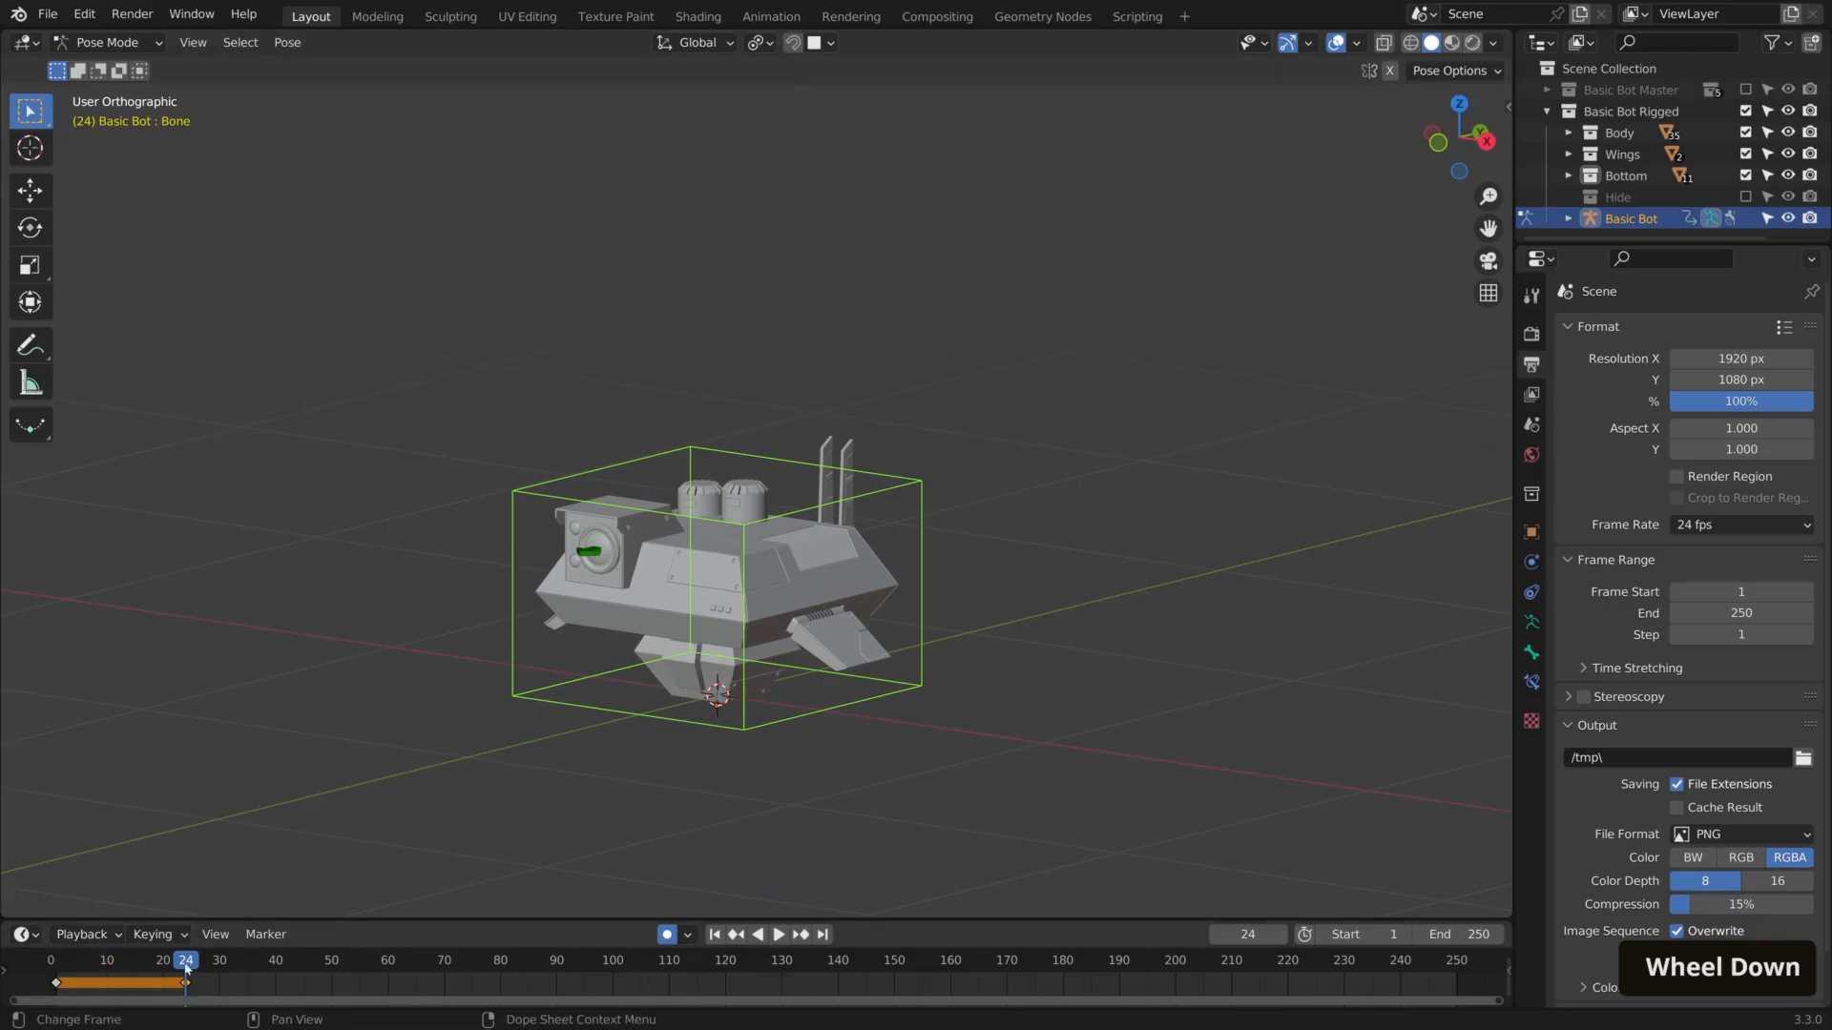
key("space")
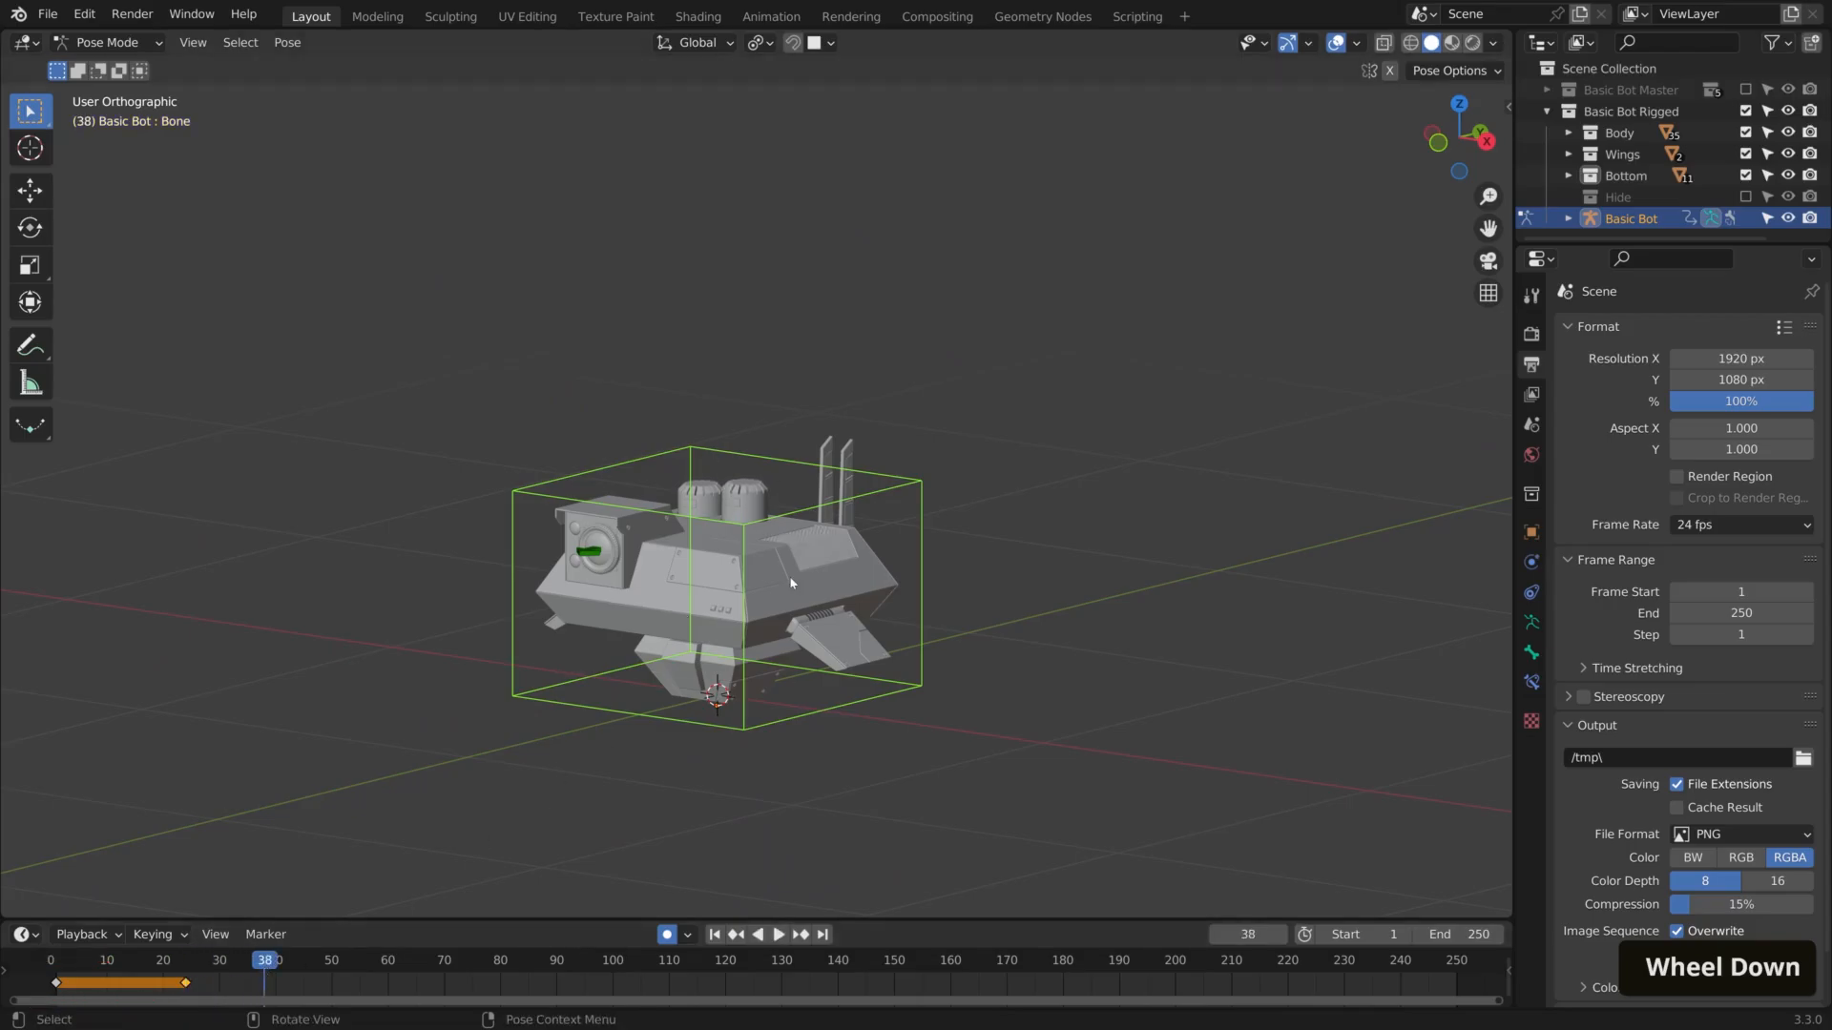
key("g")
key("z")
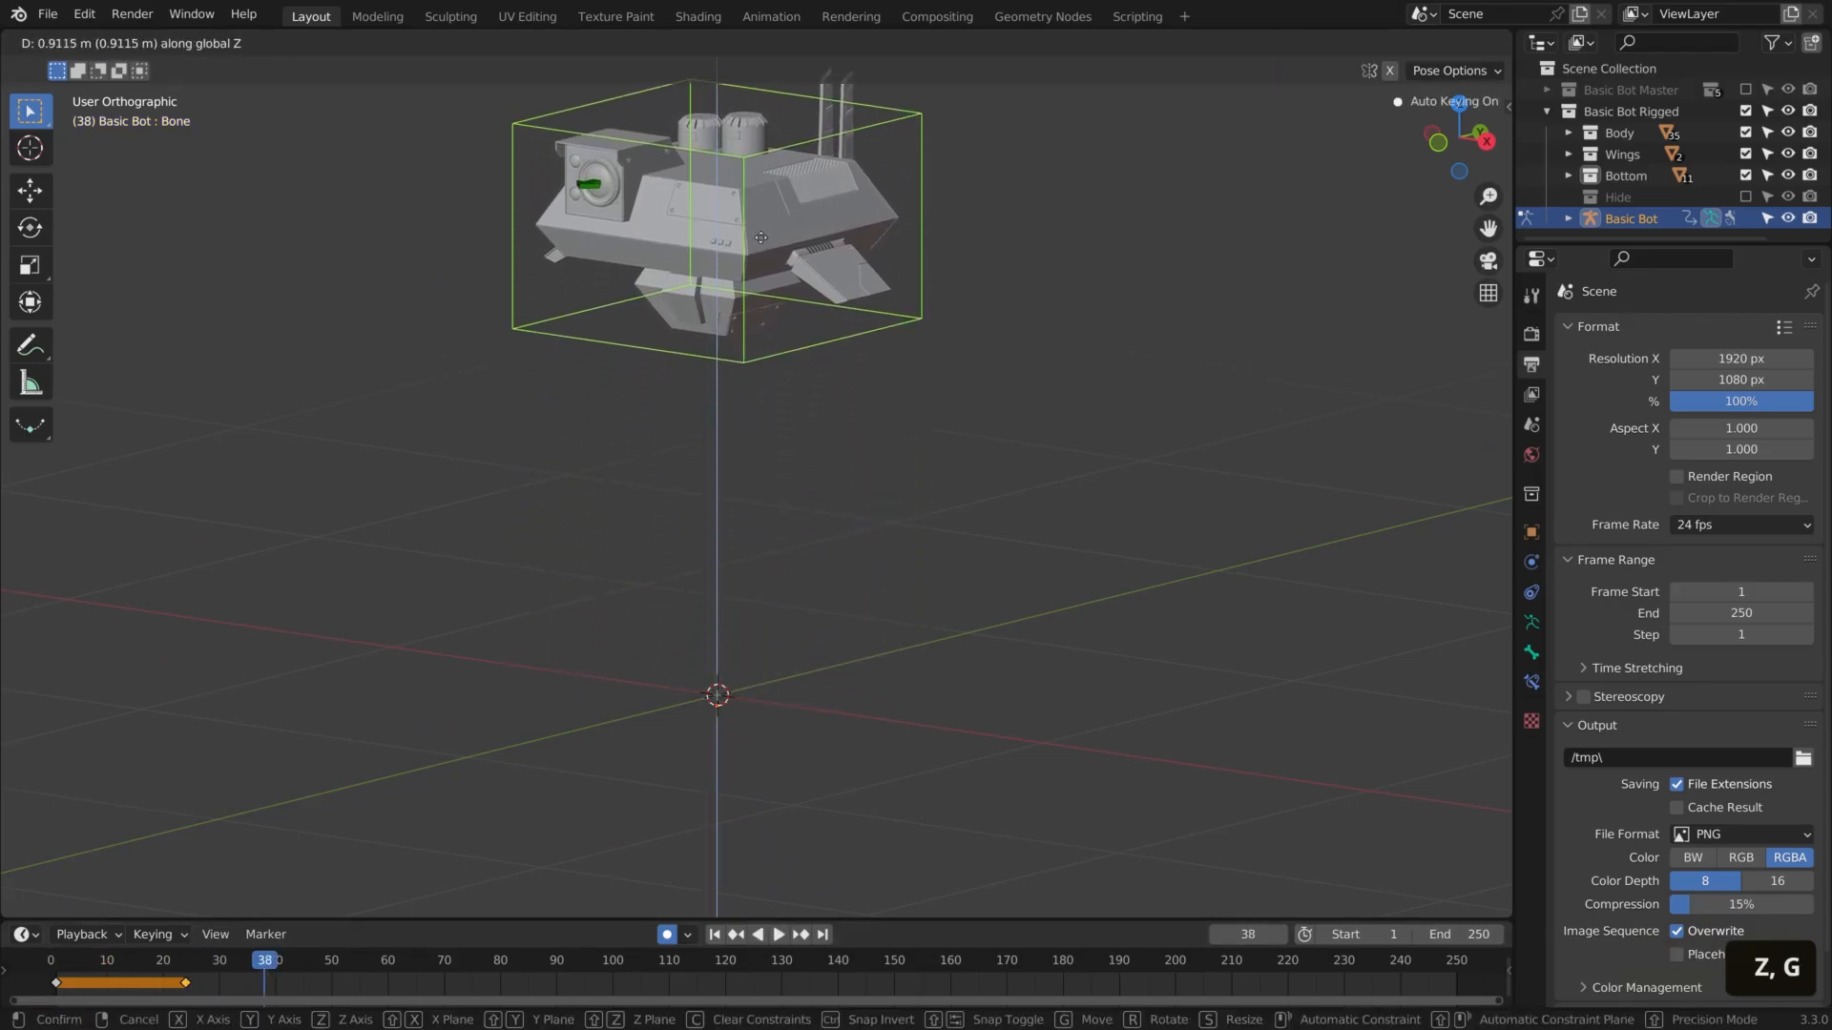
left_click(760, 226)
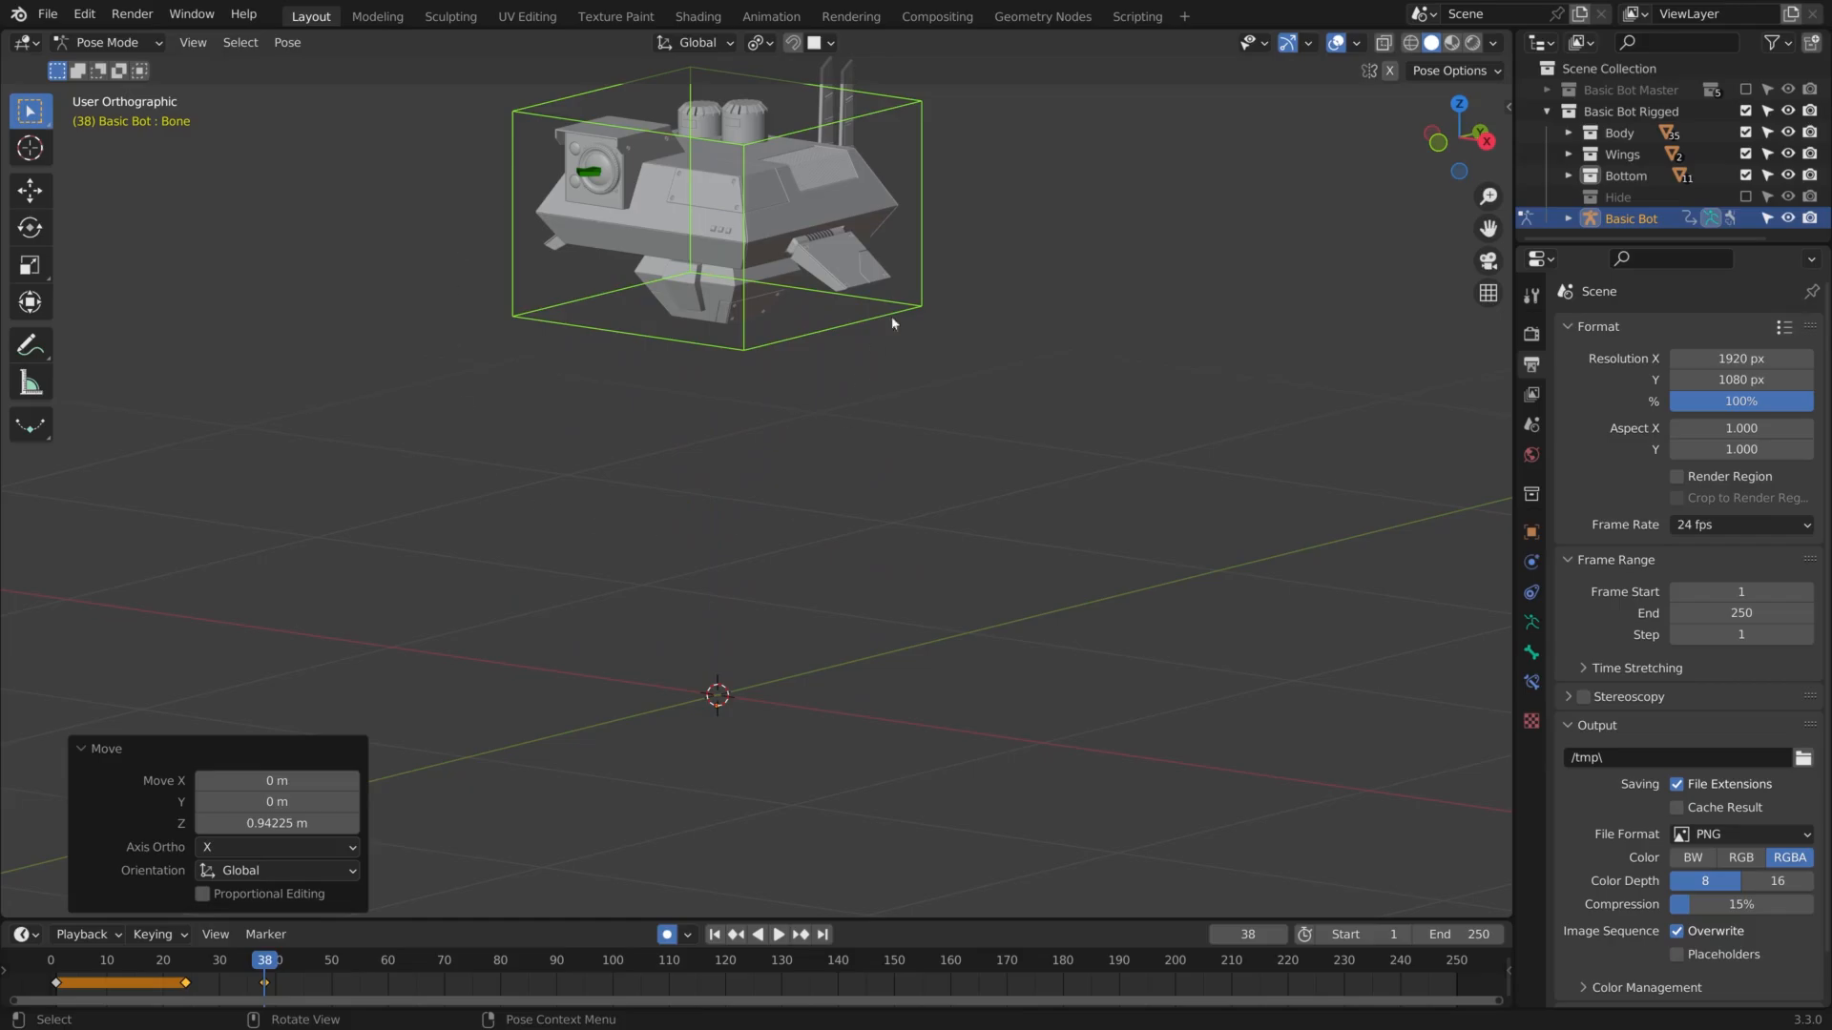
Switch the viewport to perspective projection and play back the rising animation from the start
left_click(1489, 292)
left_click(1485, 295)
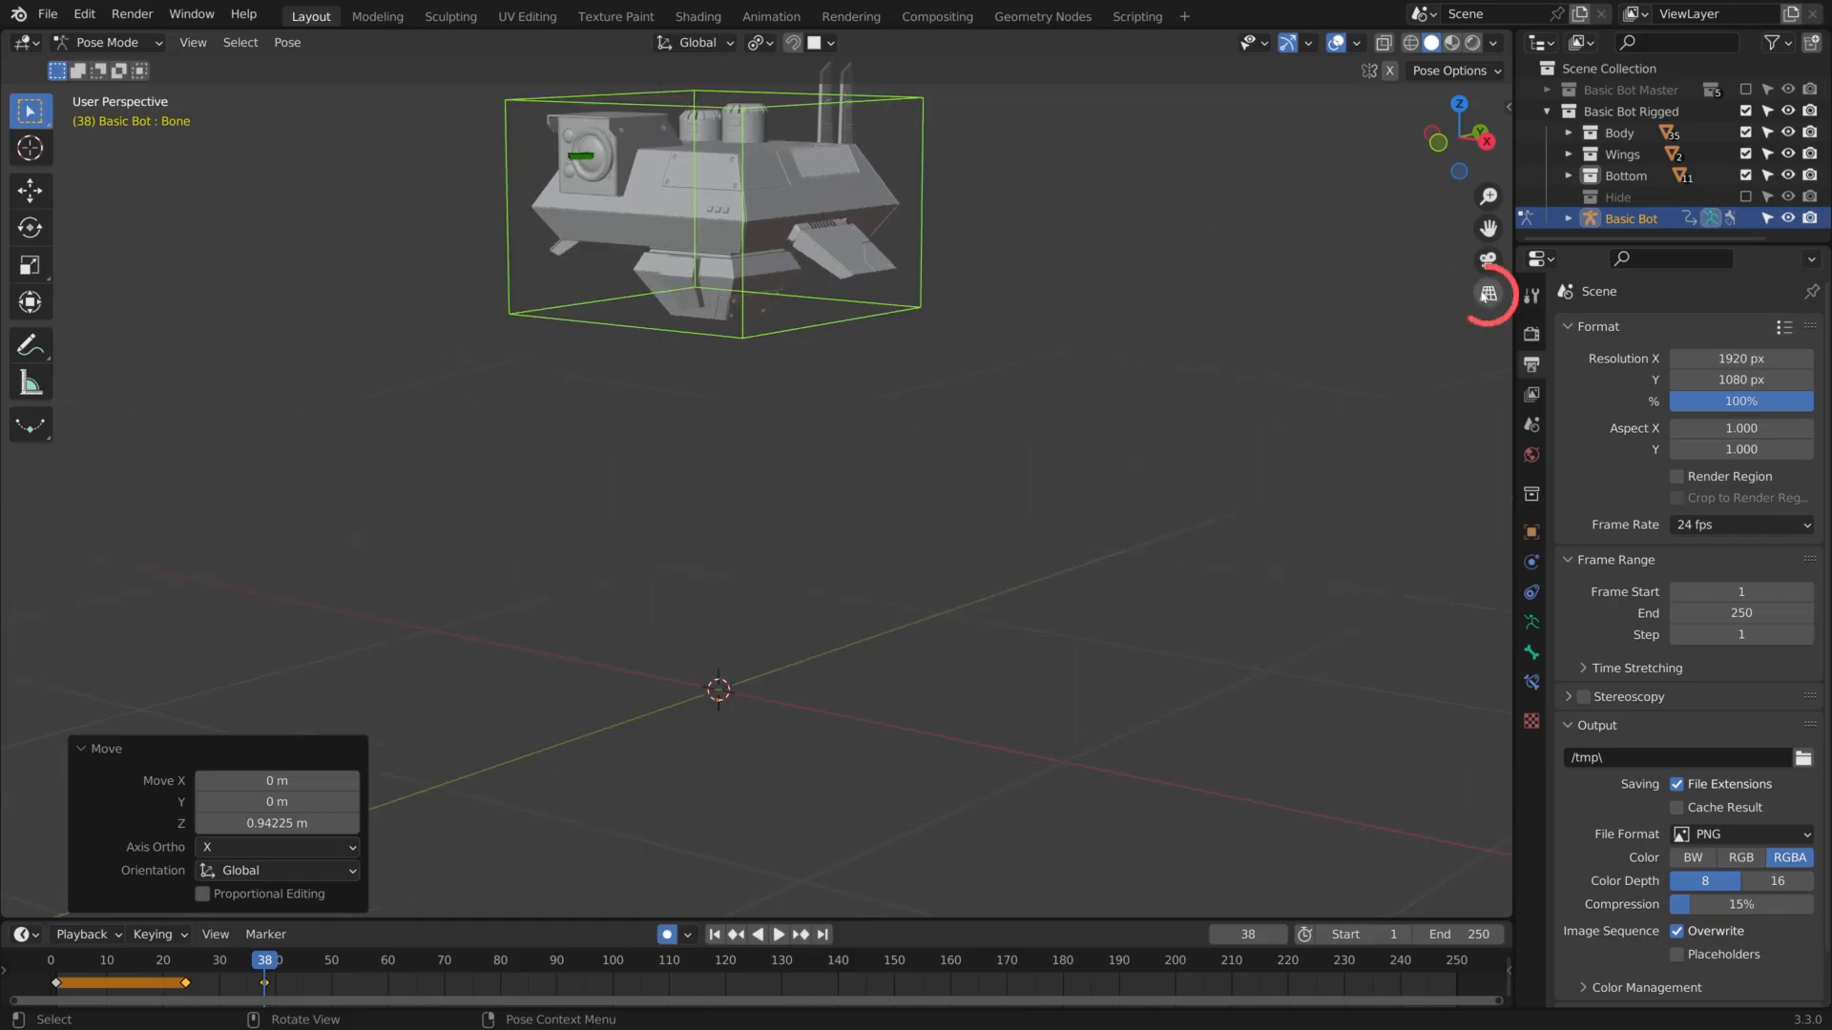
middle_click_drag(1042, 307, 1050, 351, "shift")
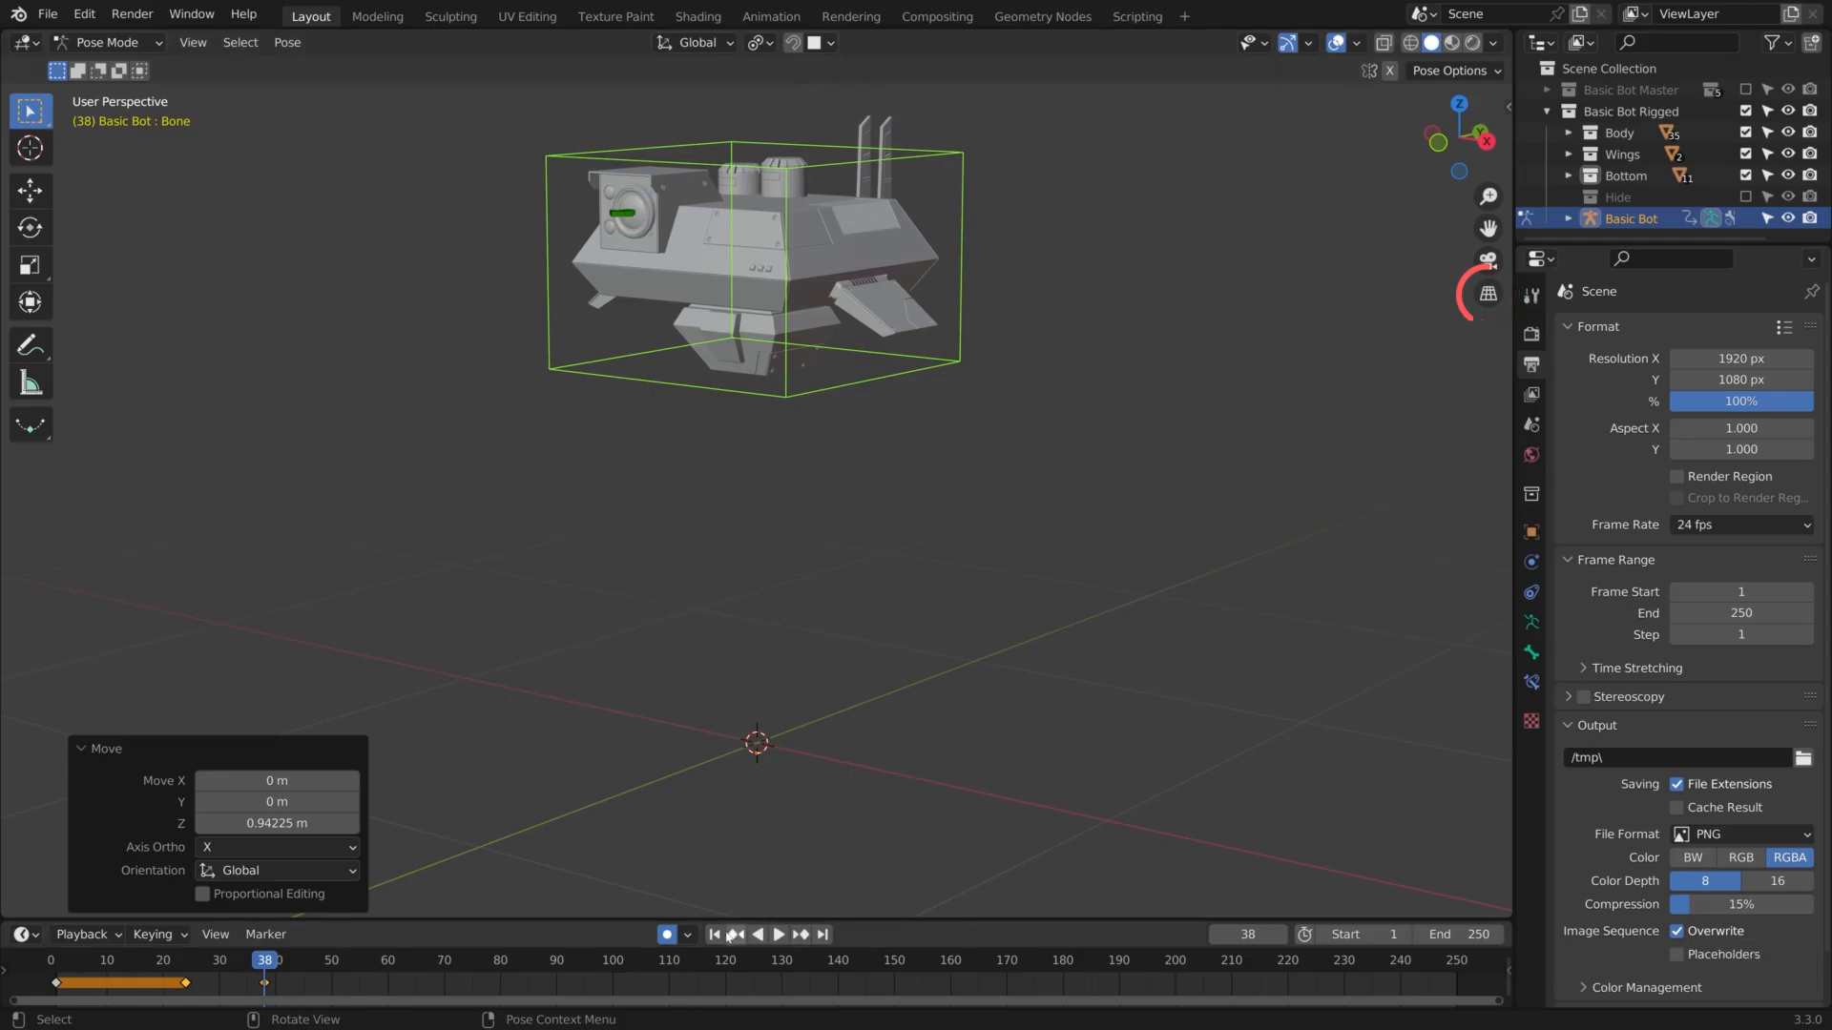
key("shift+Left")
key("space")
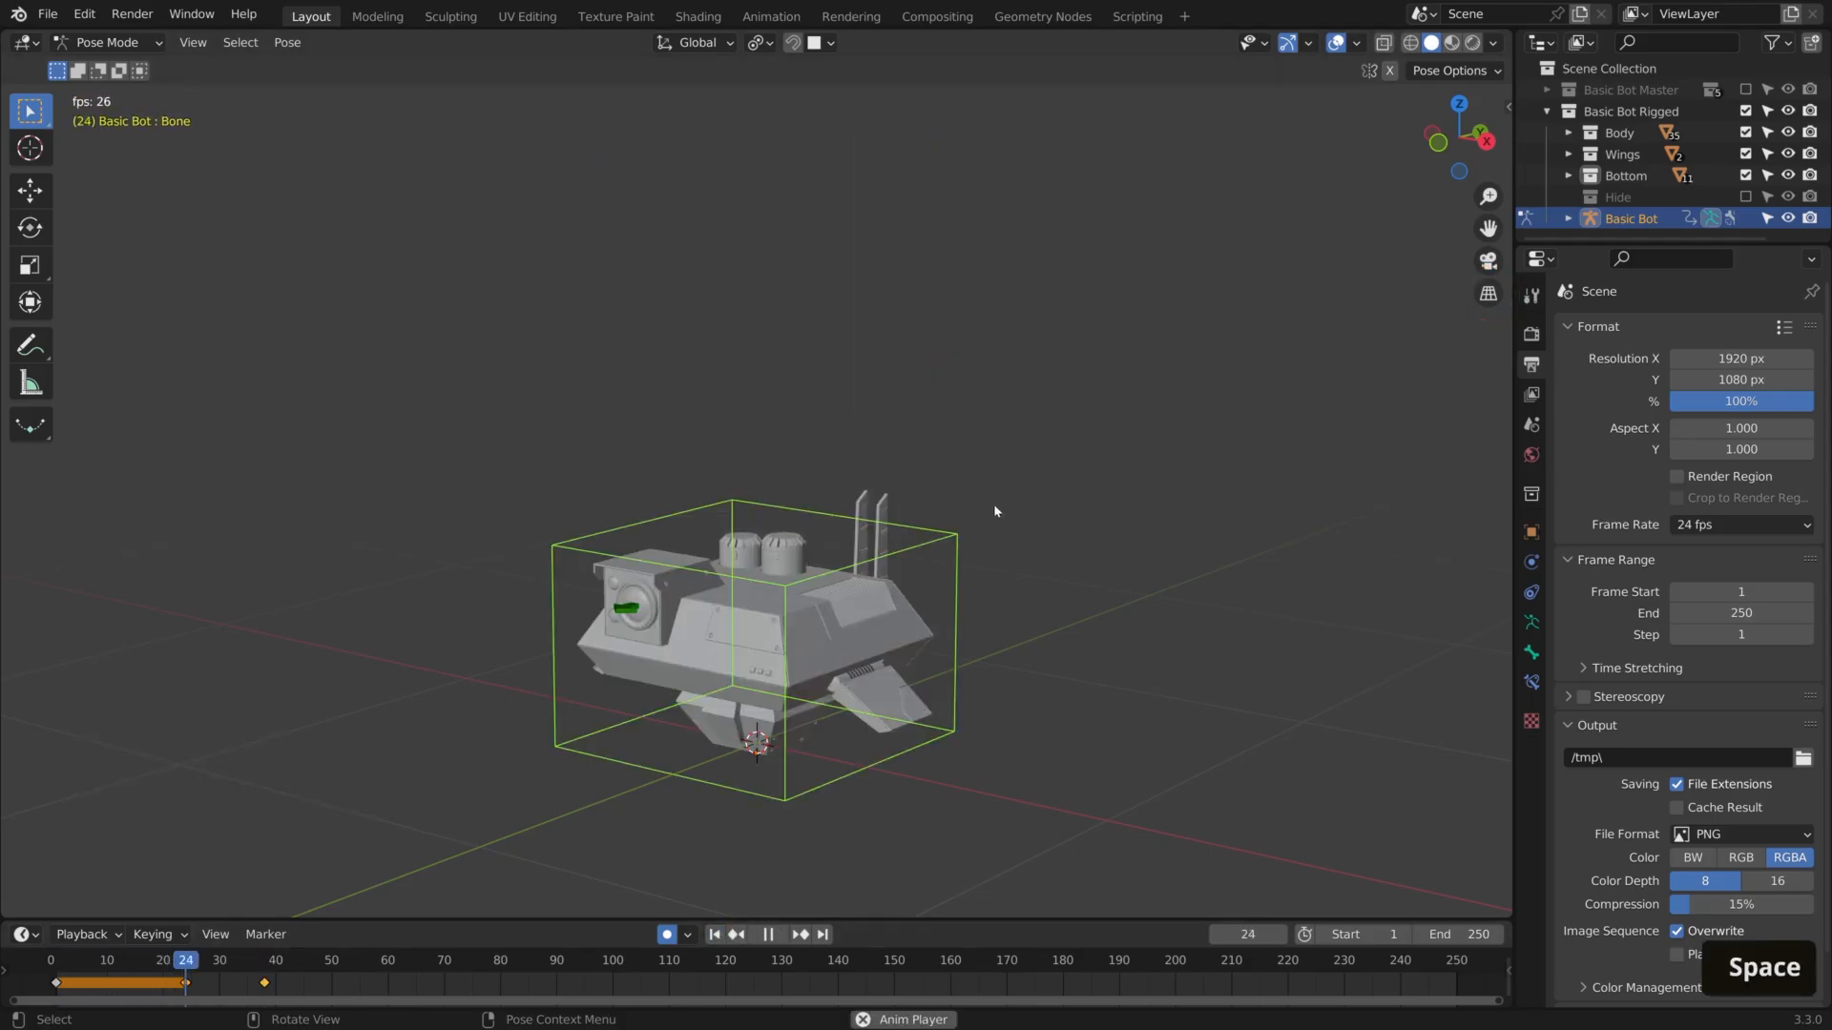
key("space")
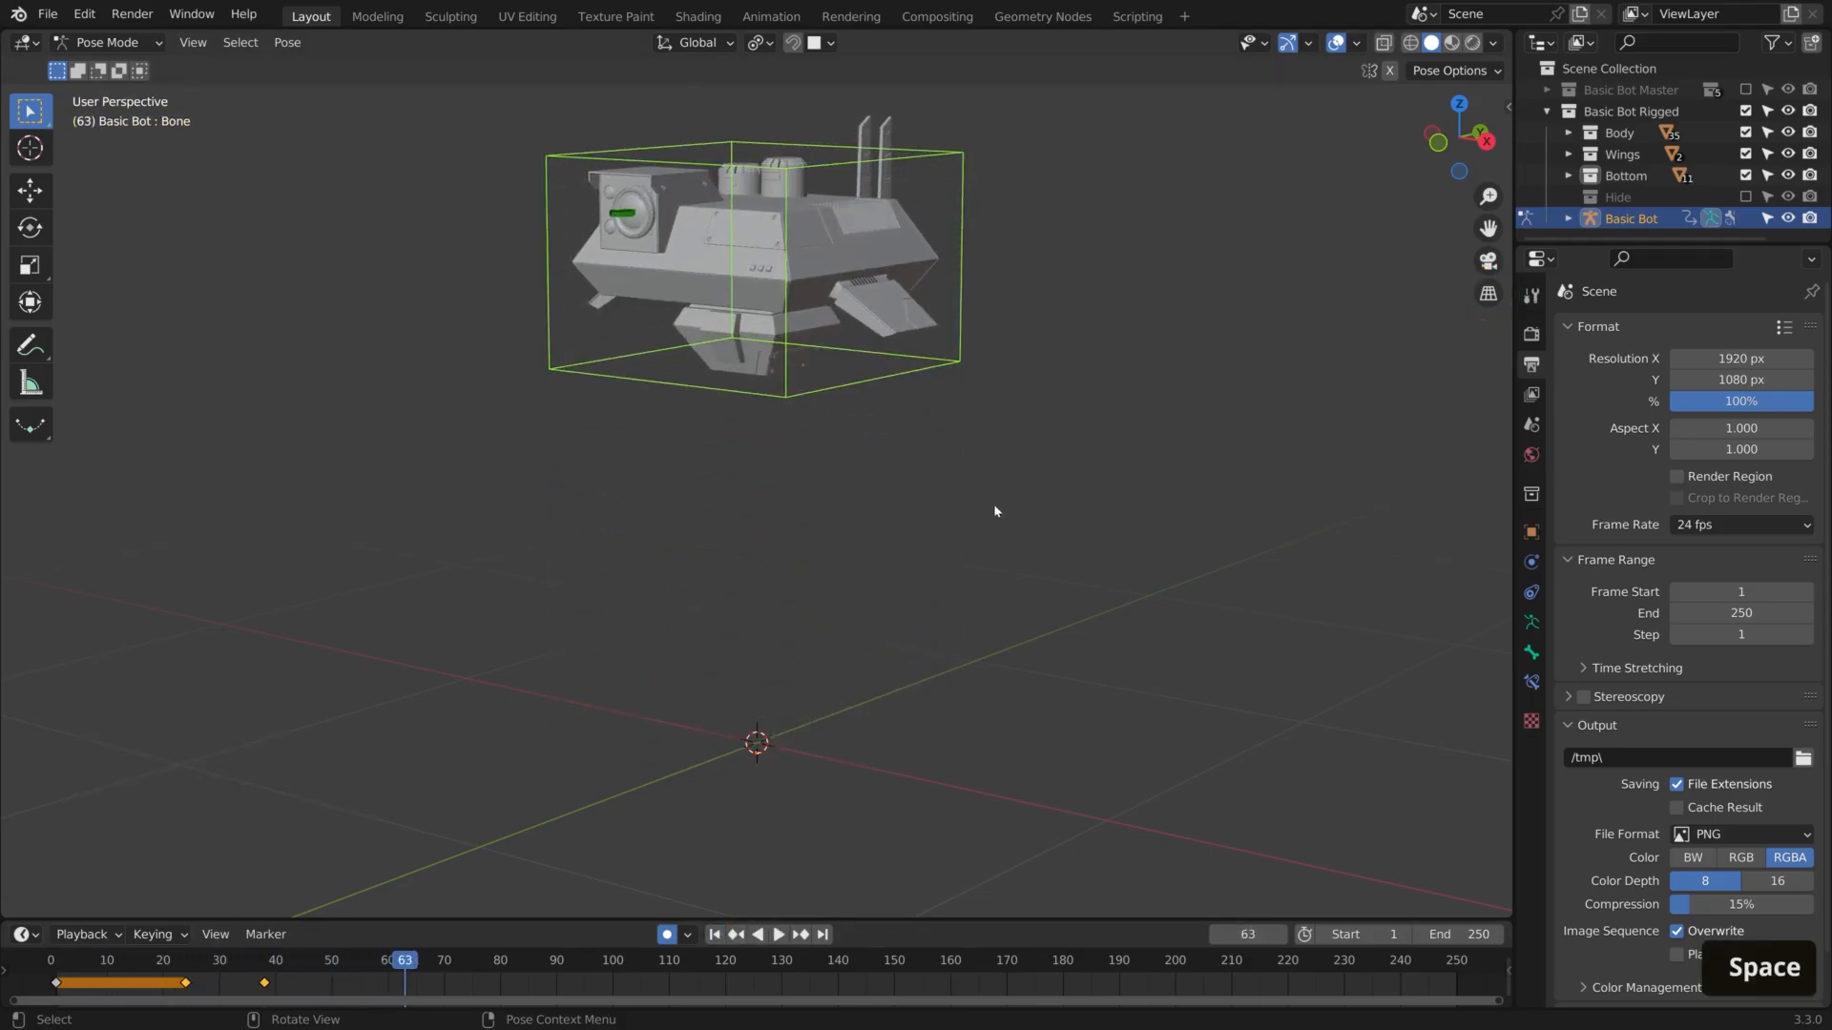
Duplicate the frame 38 keyframe to frame 45 to hold the raised pose
left_click(188, 969)
left_click_drag(188, 968, 274, 988)
left_click(273, 986)
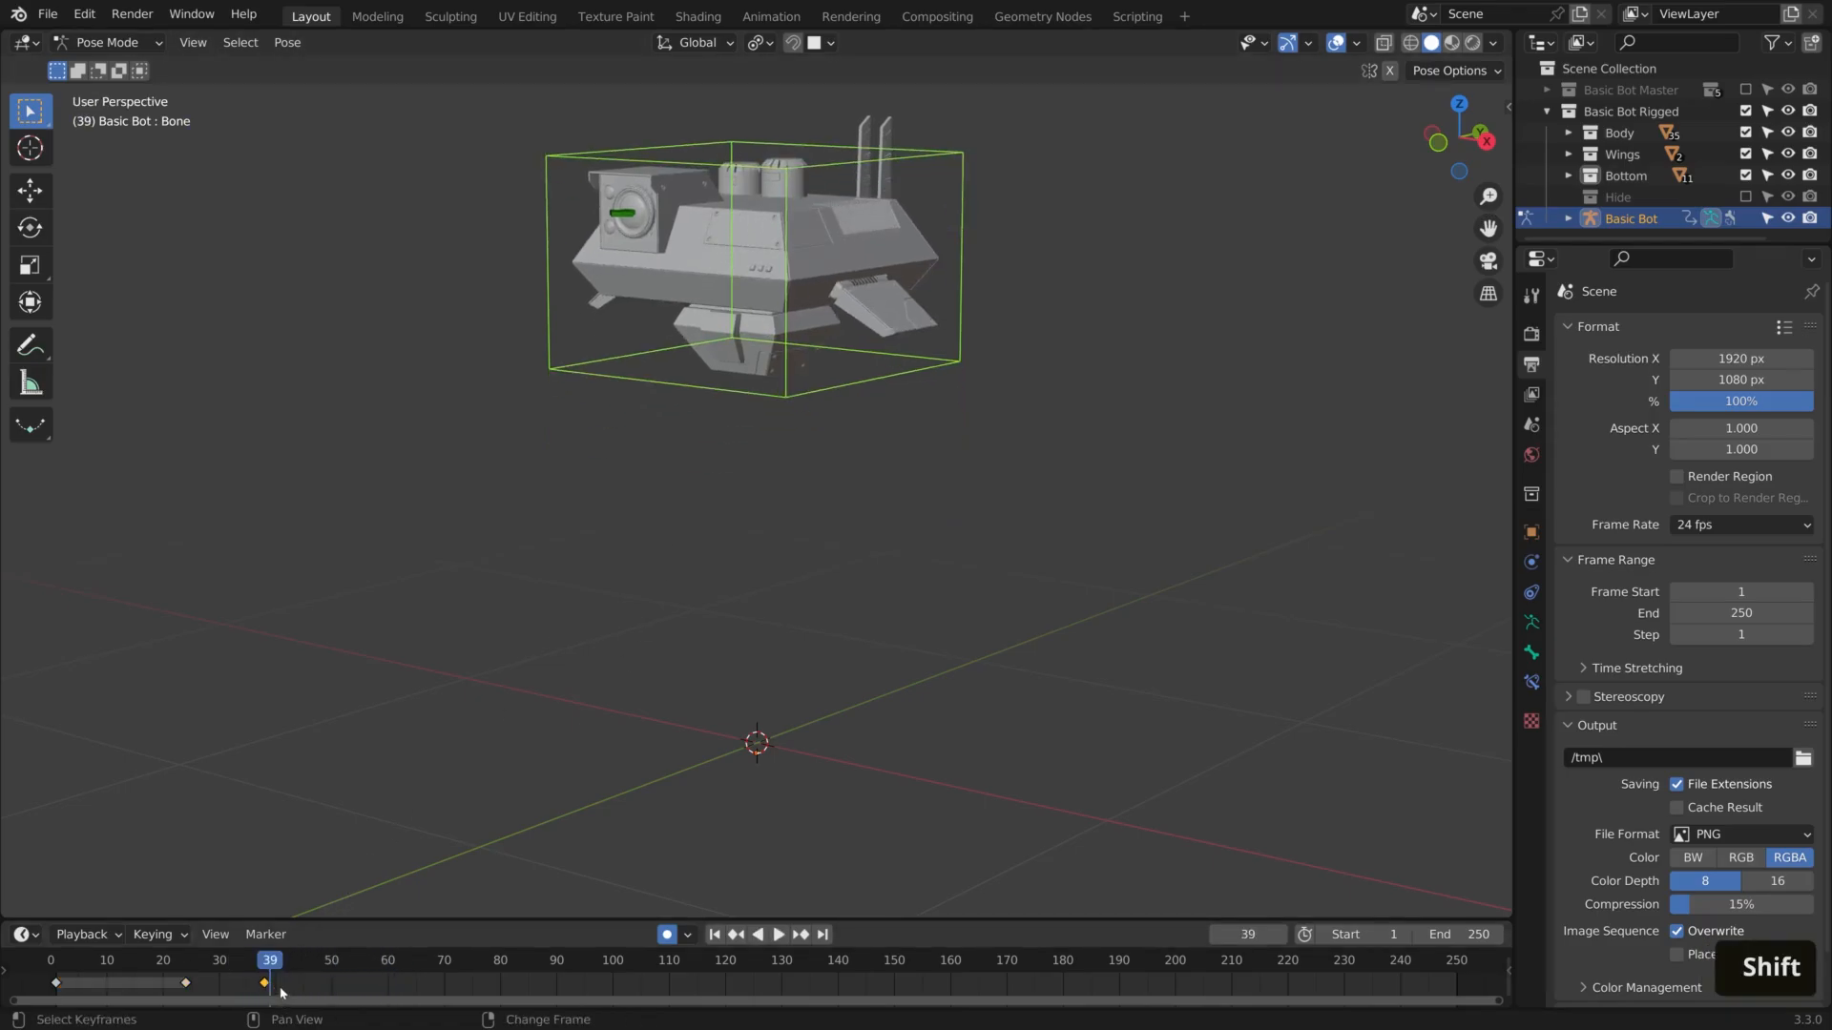
key("shift+d")
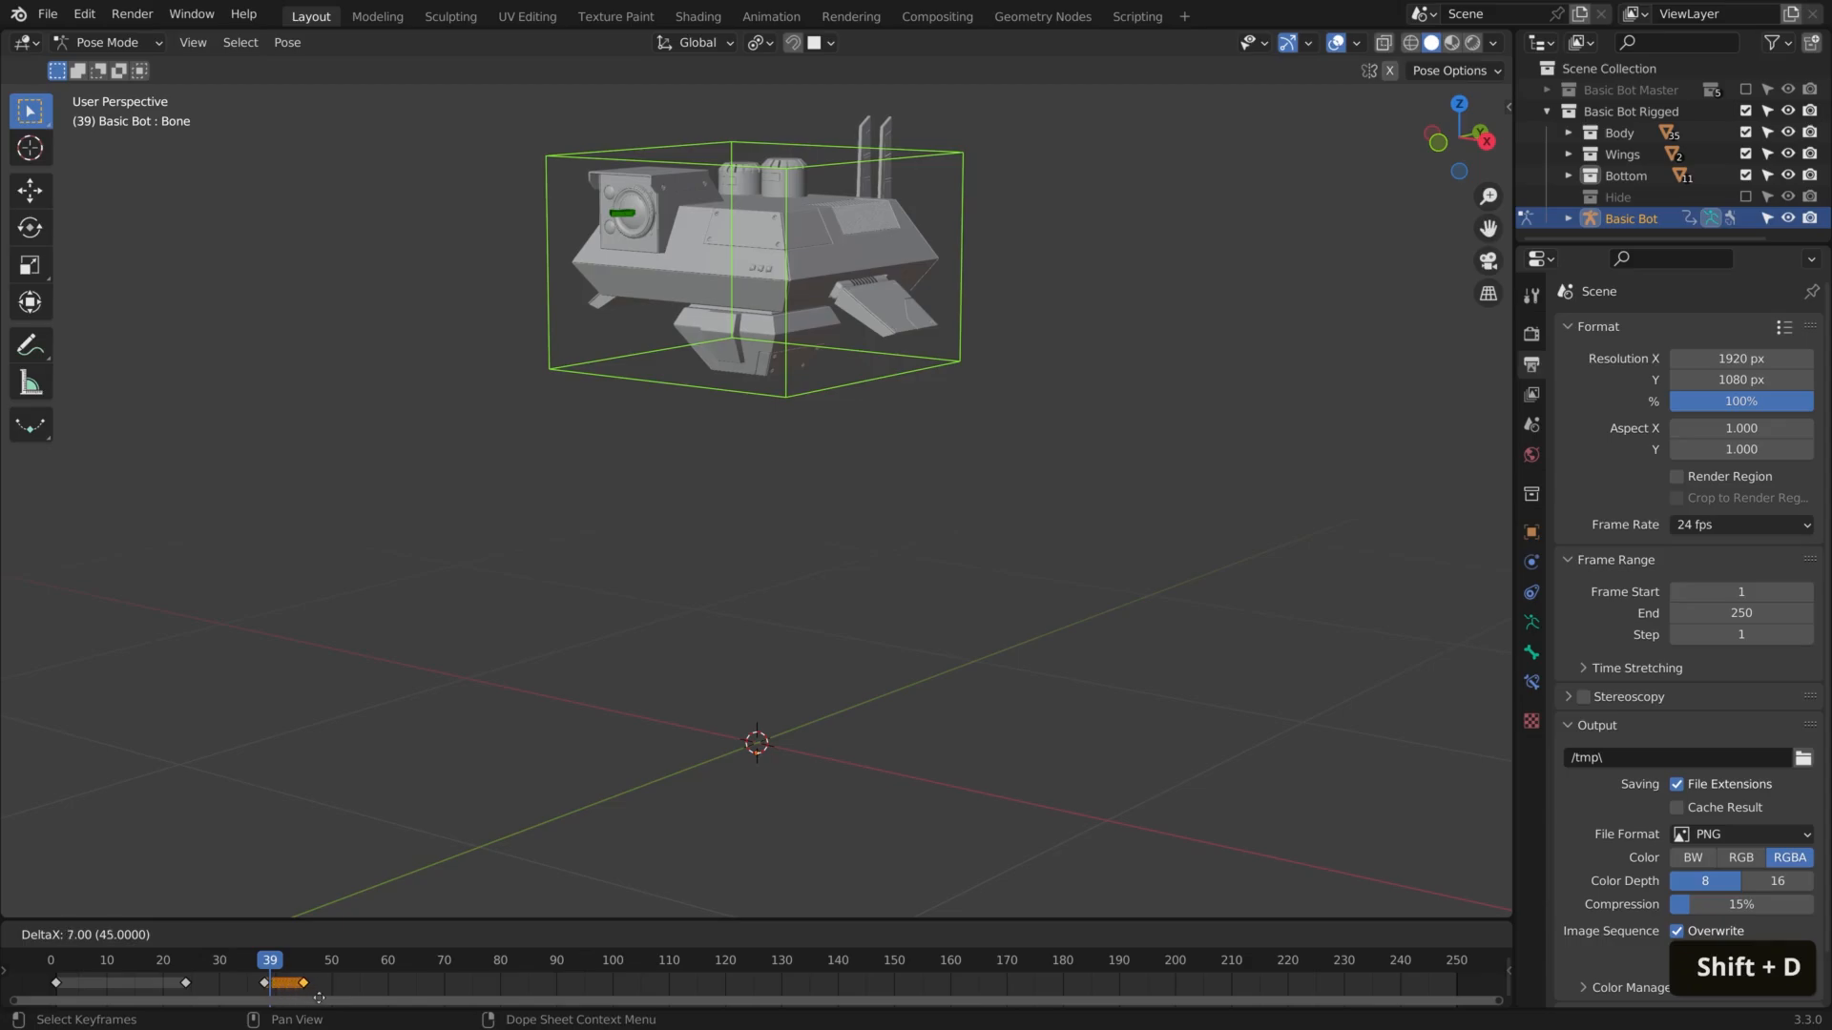
left_click(319, 998)
At frame 53, trackball-rotate the main bone to swing the bot's front toward the viewer, and tilt it slightly
left_click_drag(288, 964, 349, 982)
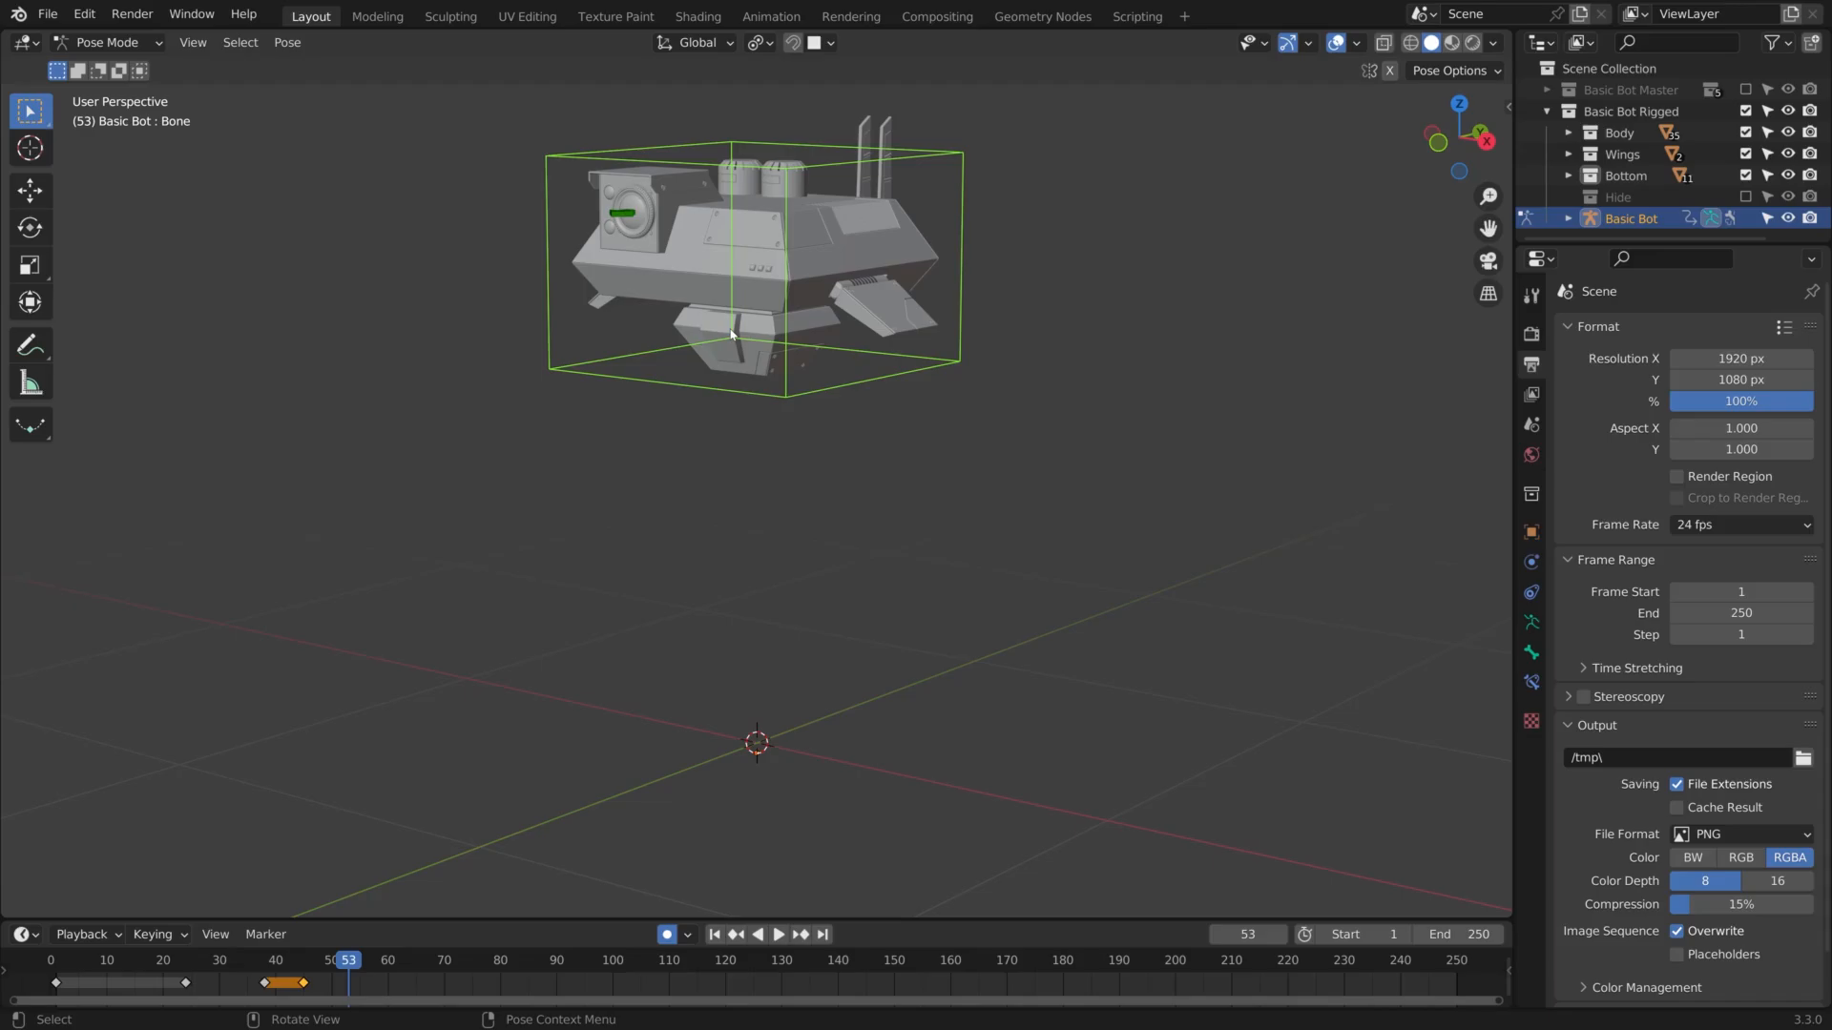
key("r")
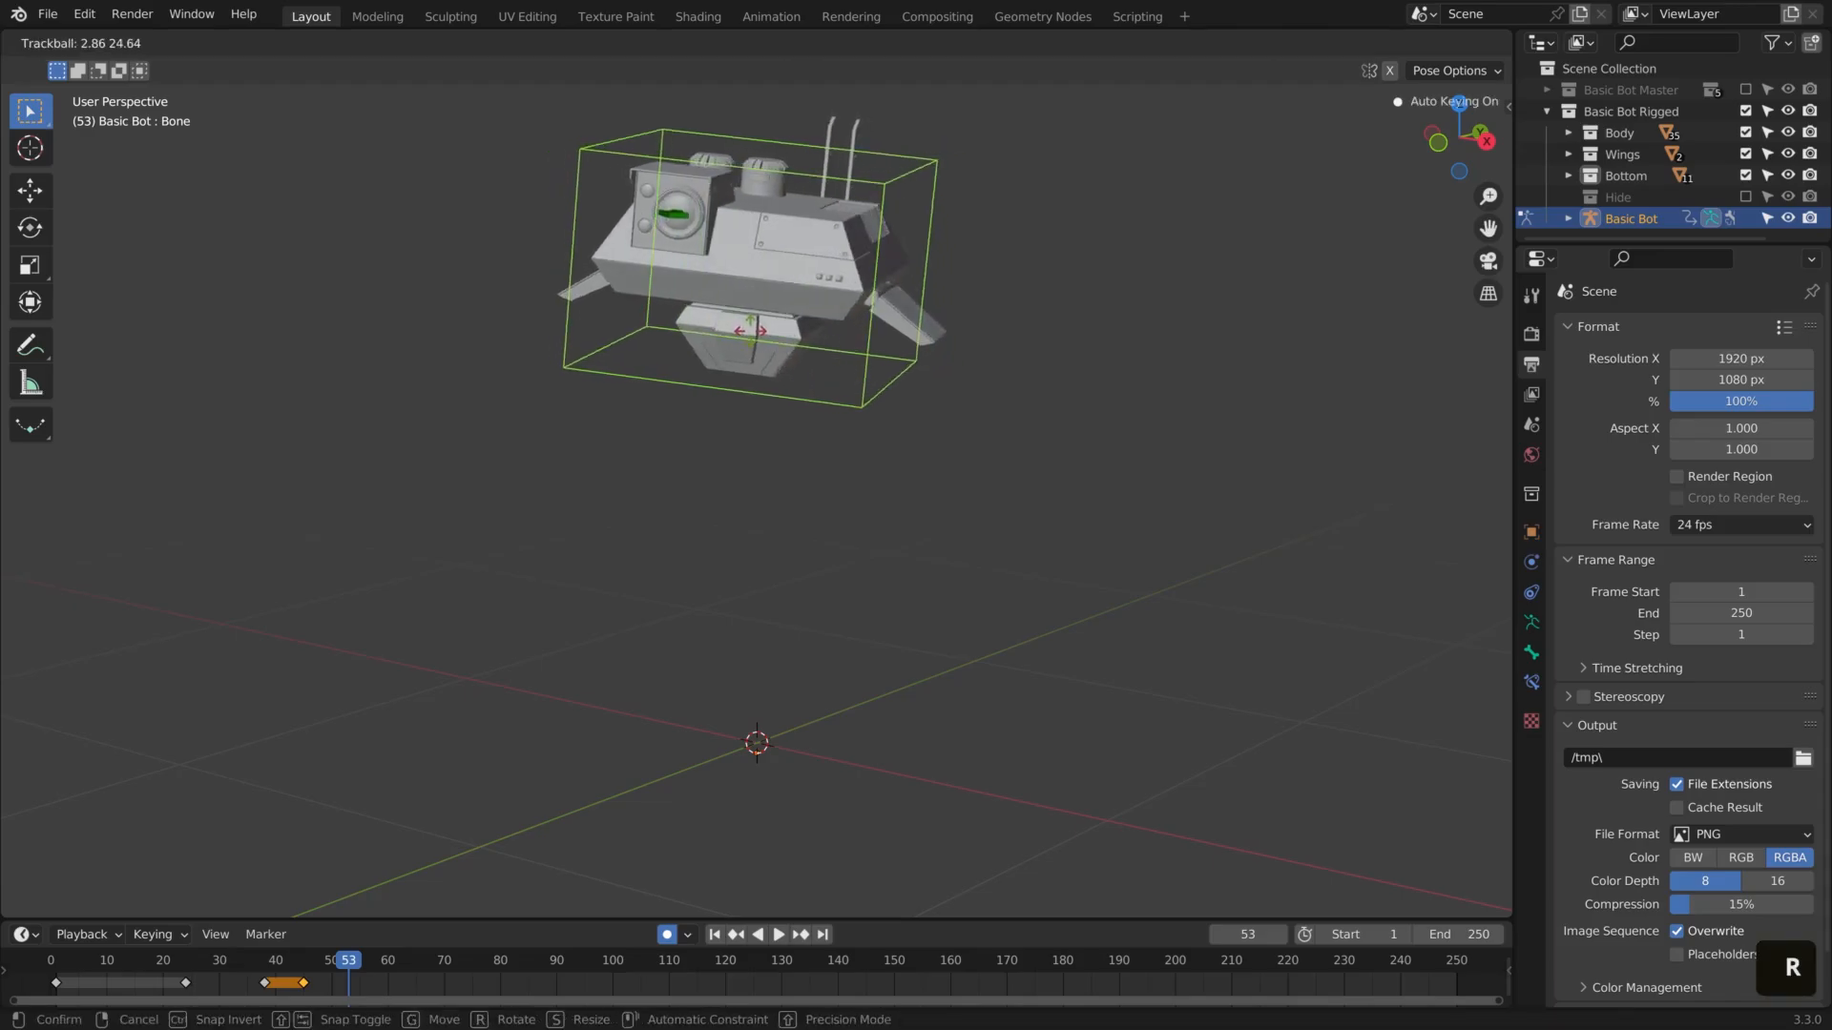
left_click(921, 280)
key("r")
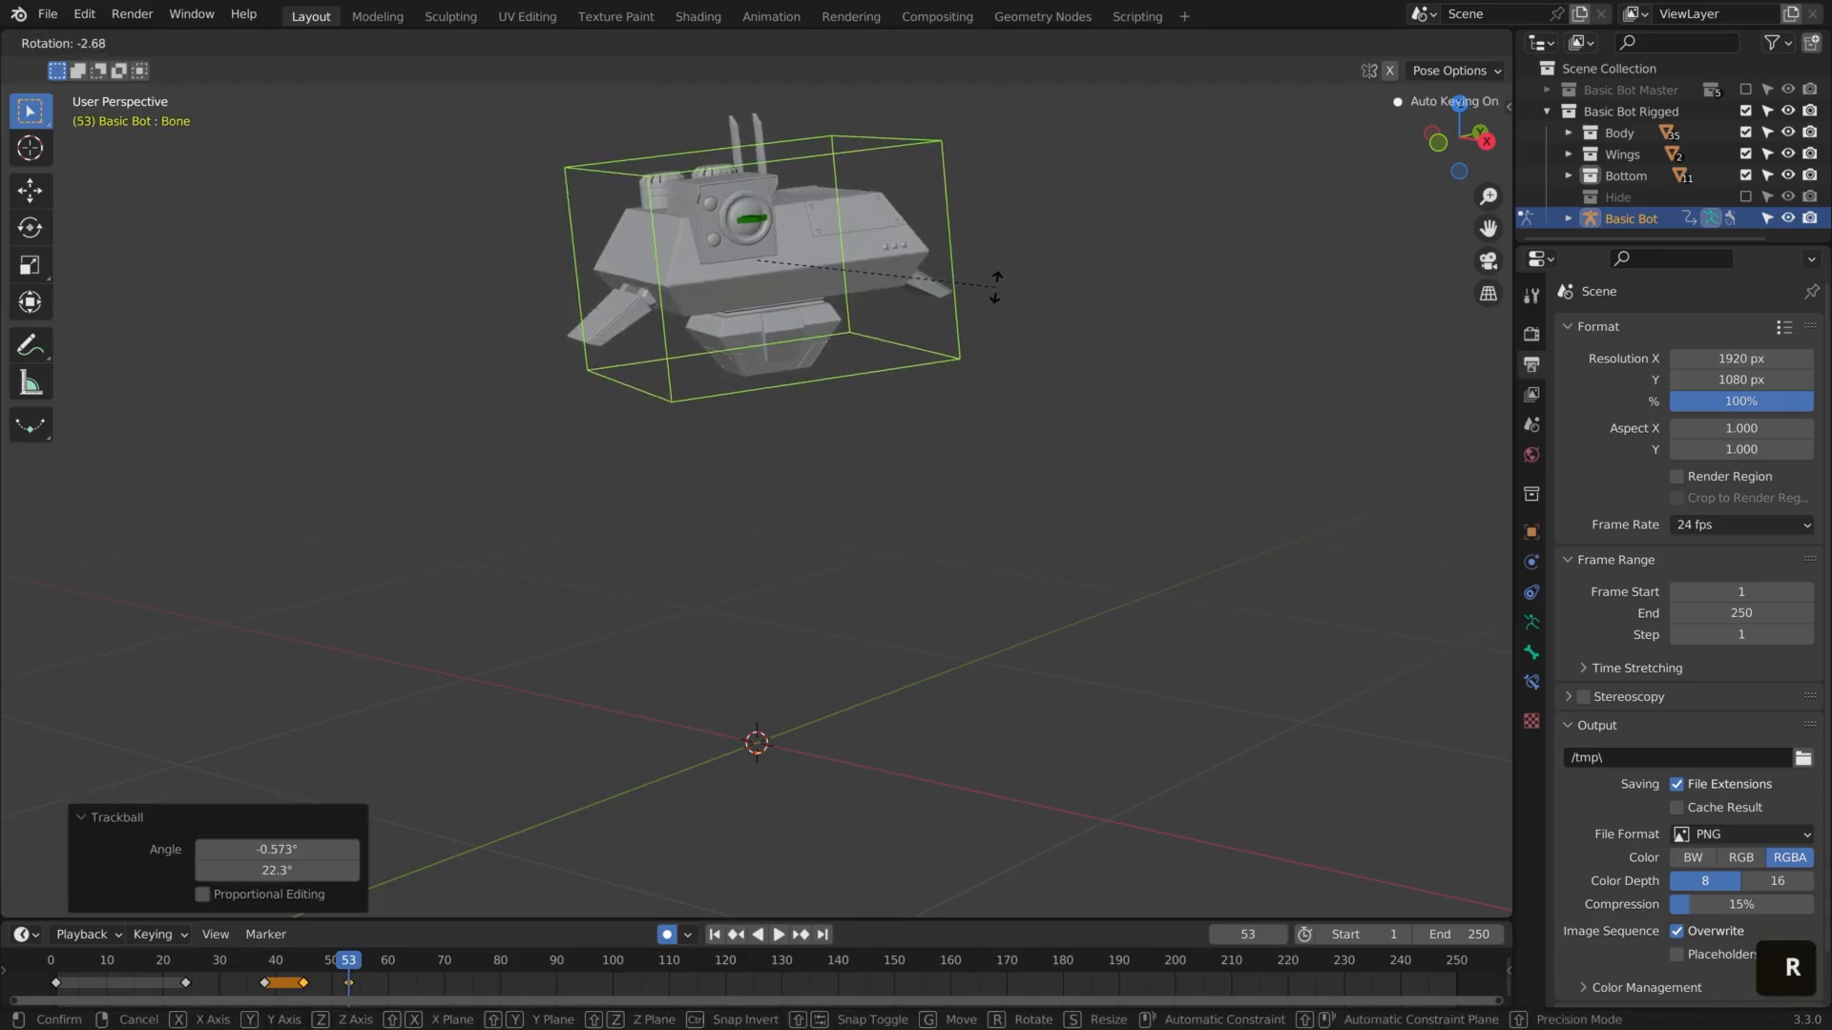
left_click(1000, 291)
Play back the turn and duplicate the frame 53 keyframe to frame 57
key("space")
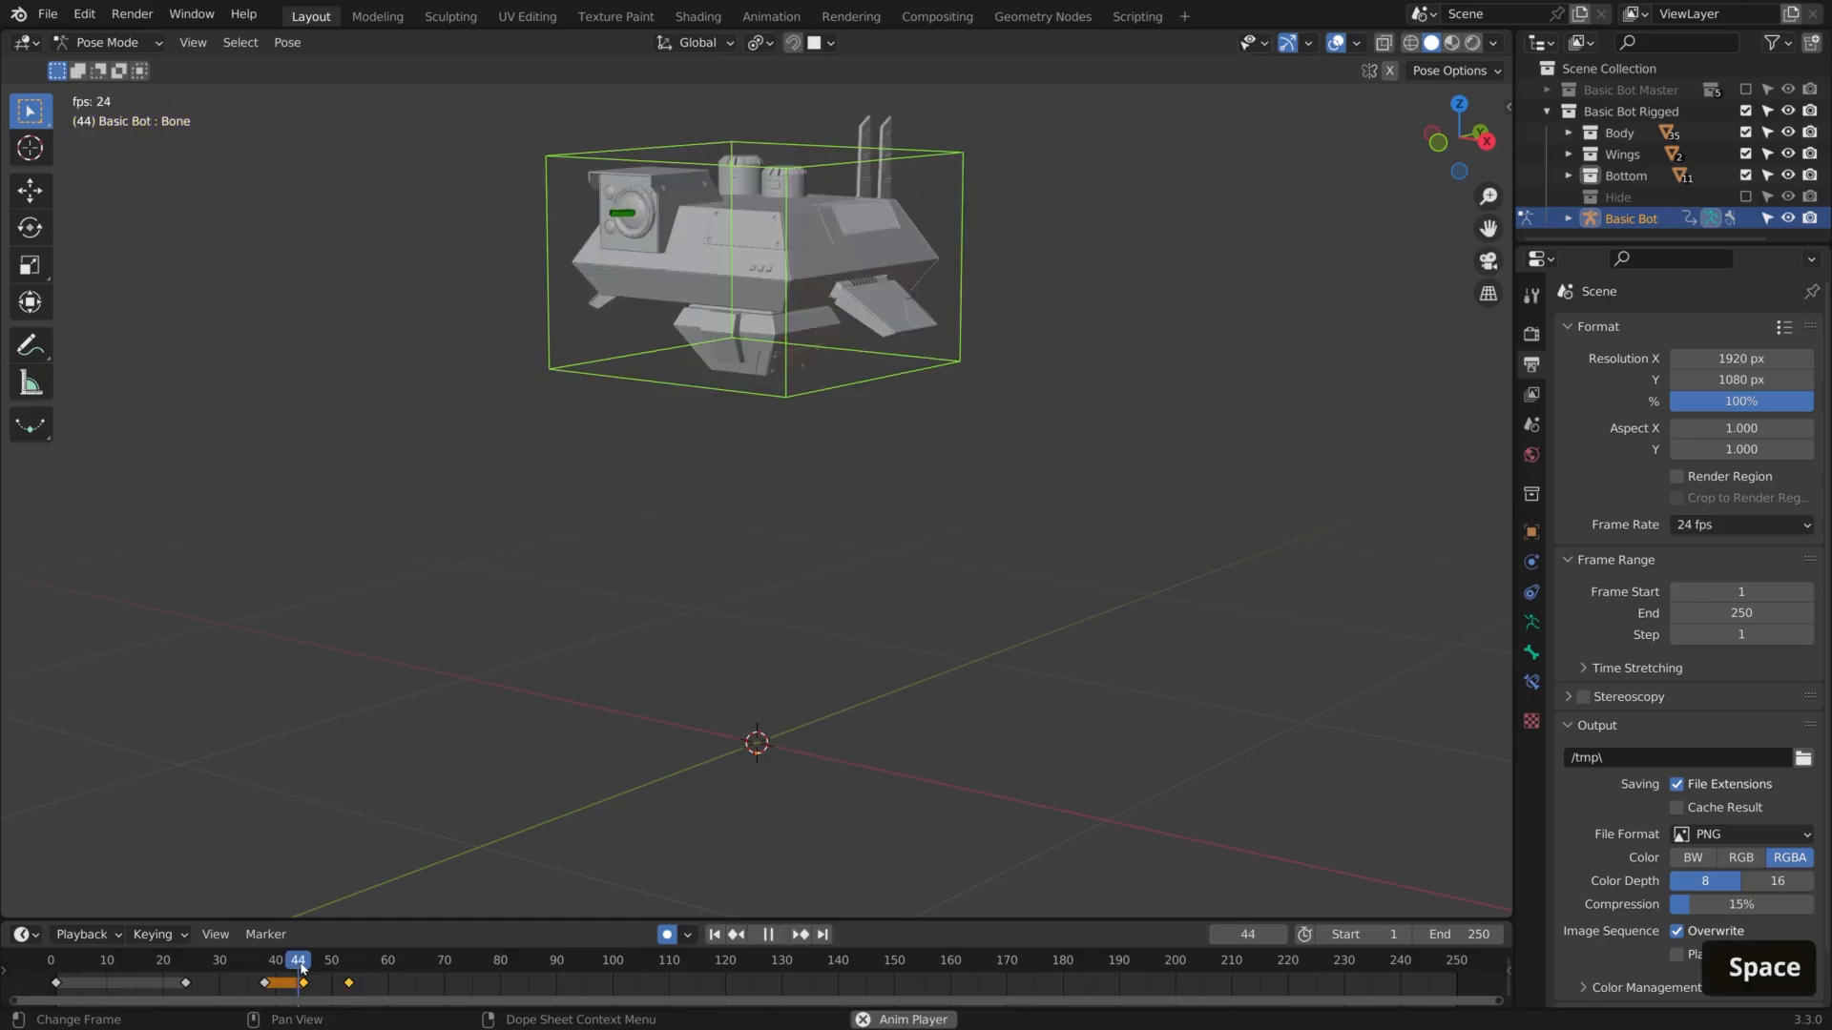
left_click(349, 983)
key("shift+d")
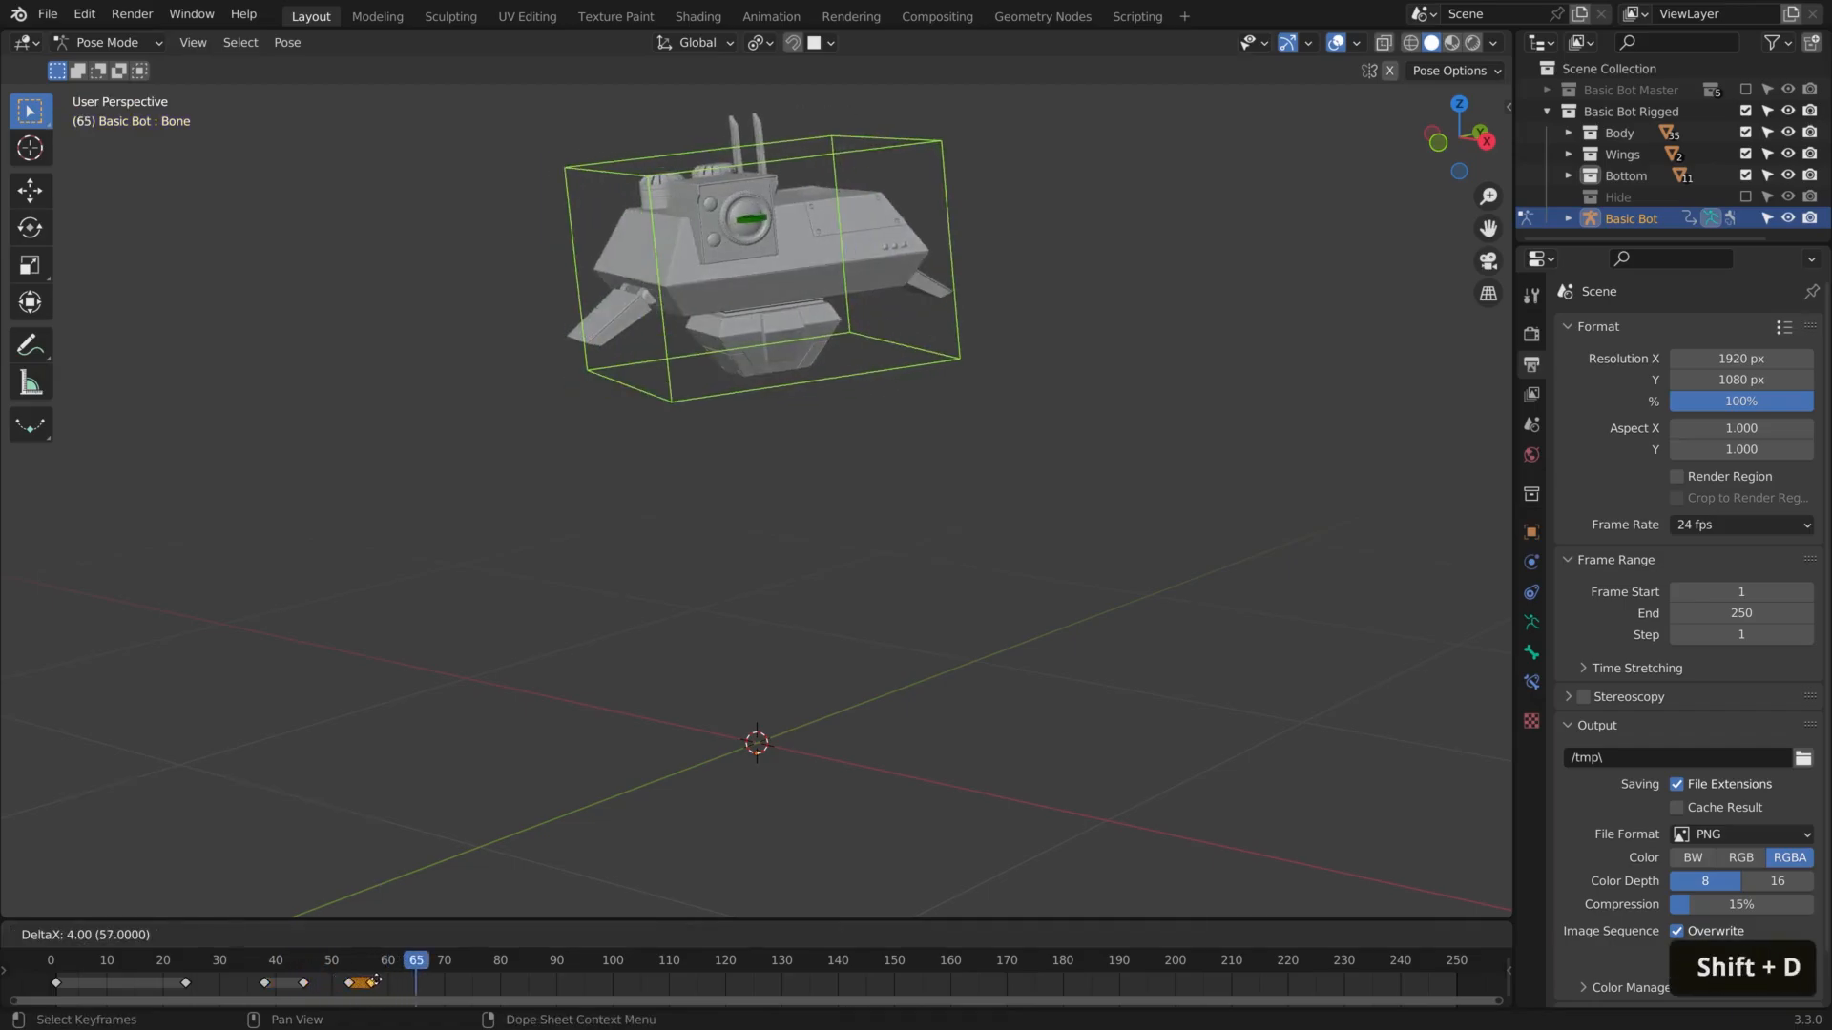
left_click(376, 981)
At frame 61, rotate the main bone by about 1 to 2 degrees with trackball and view-axis rotation
left_click_drag(374, 966, 393, 966)
key("r")
key("r")
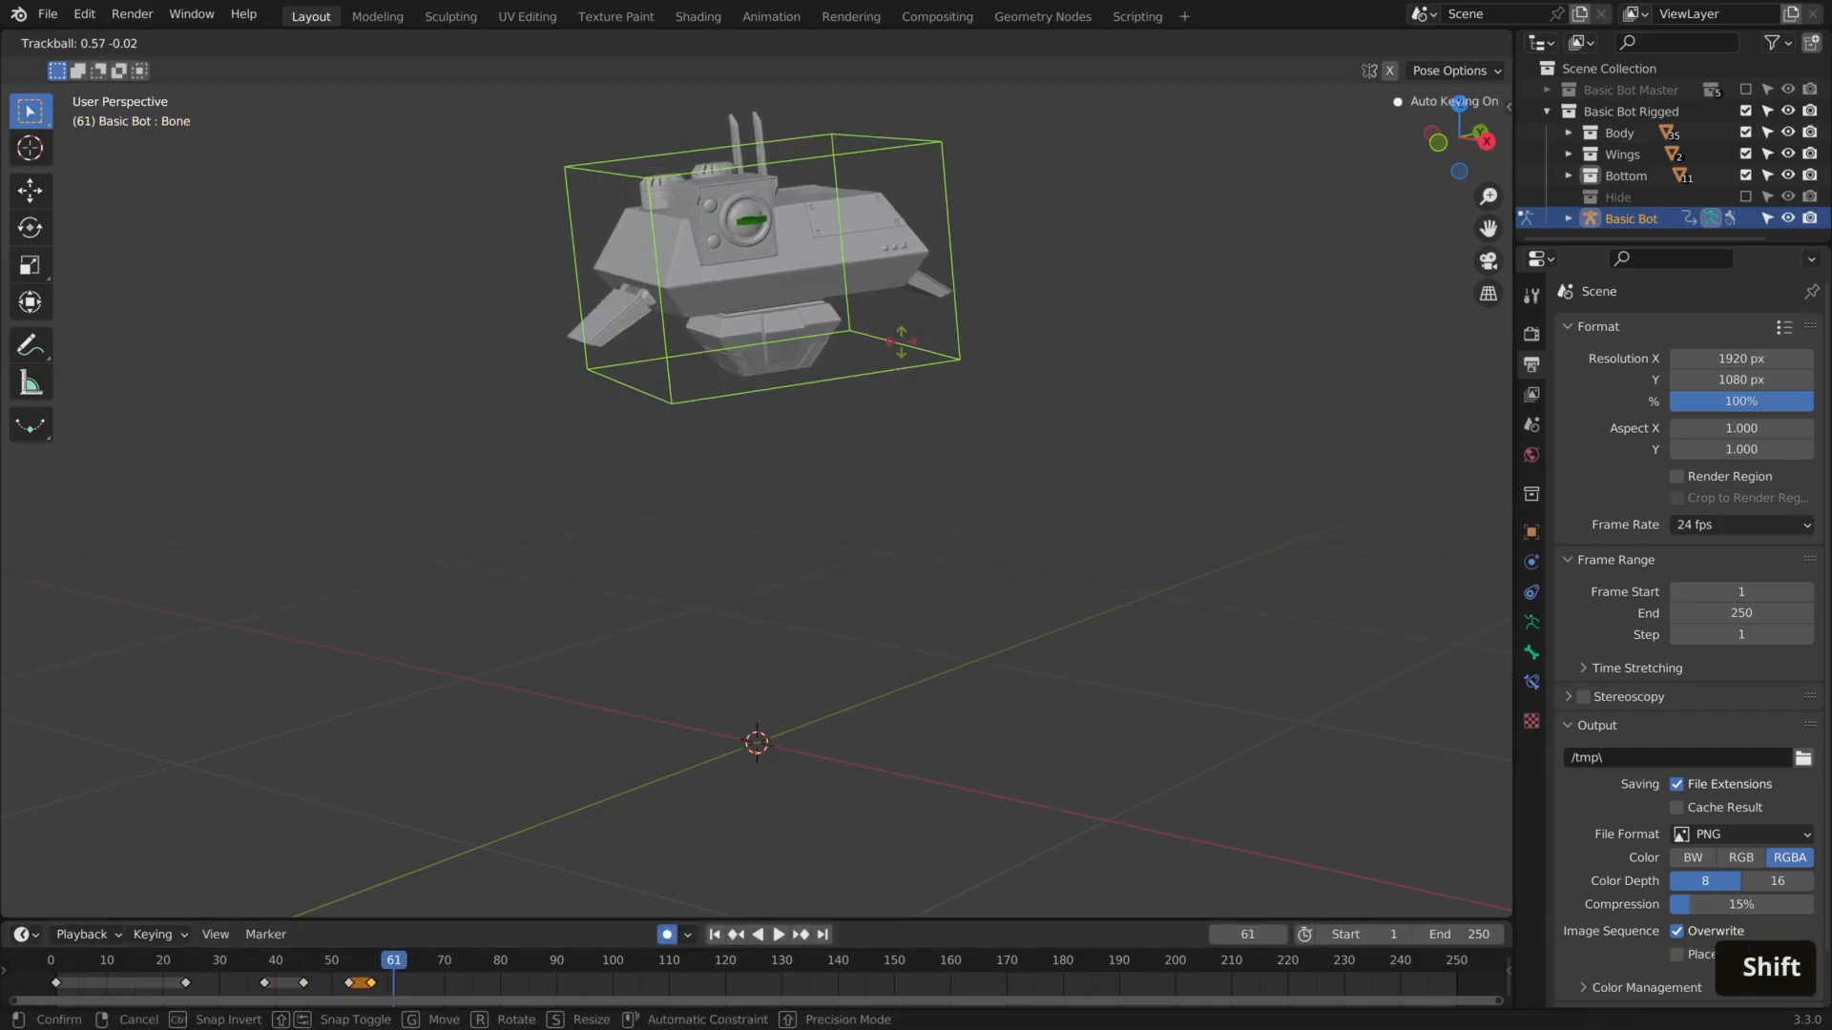
left_click(900, 342, "shift")
key("r")
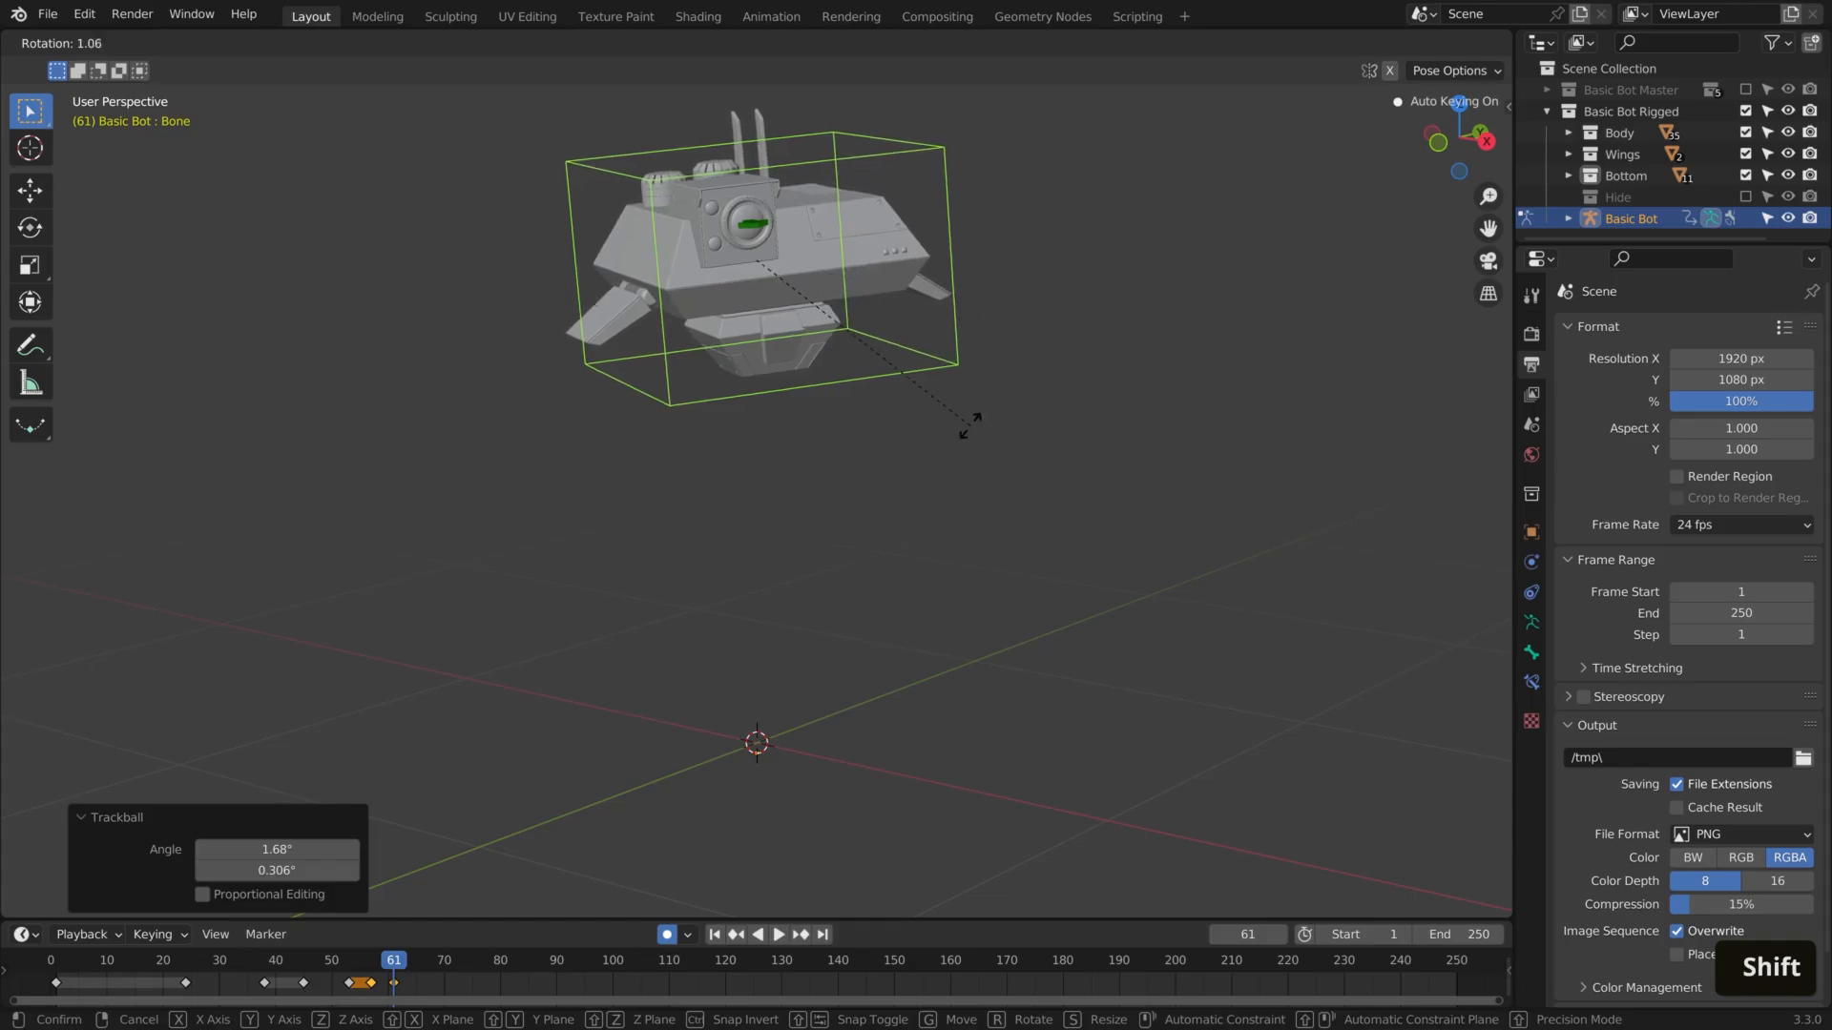
left_click(969, 425, "shift")
Duplicate the frame 61 keyframe to about frame 64 and go to frame 68
left_click(395, 983)
key("space")
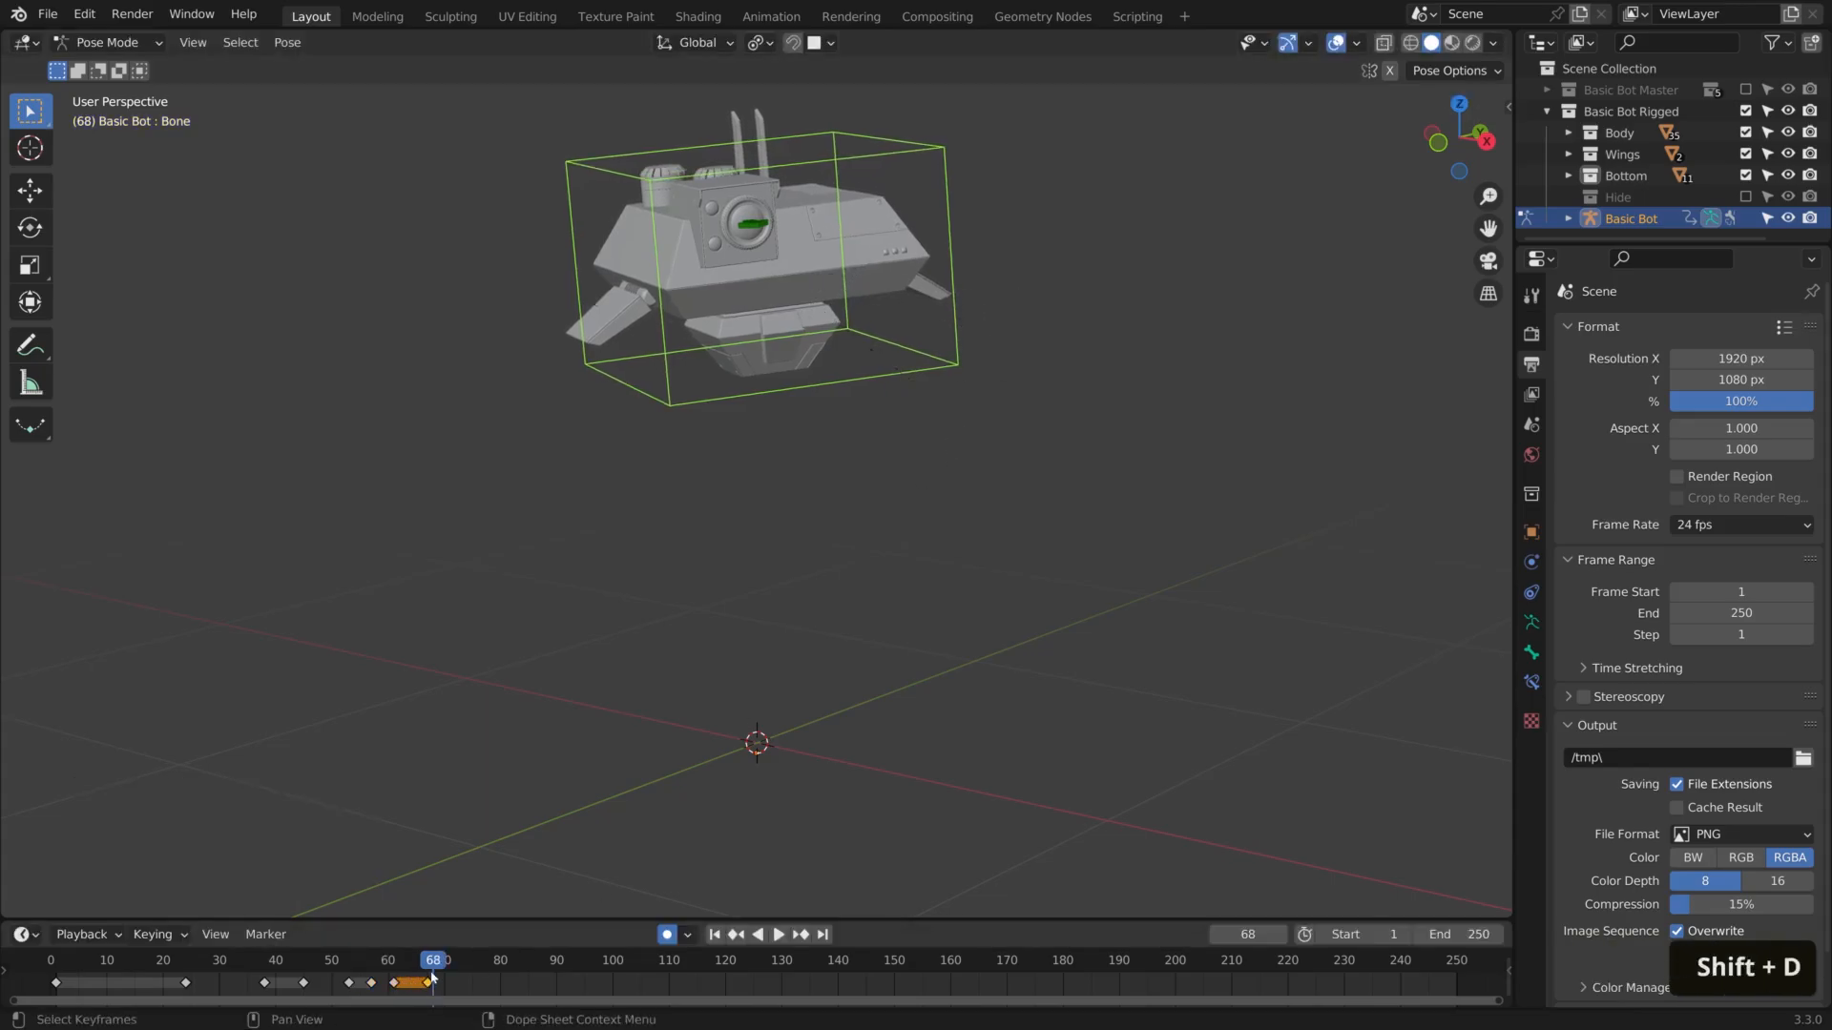
key("g")
double_click(433, 968)
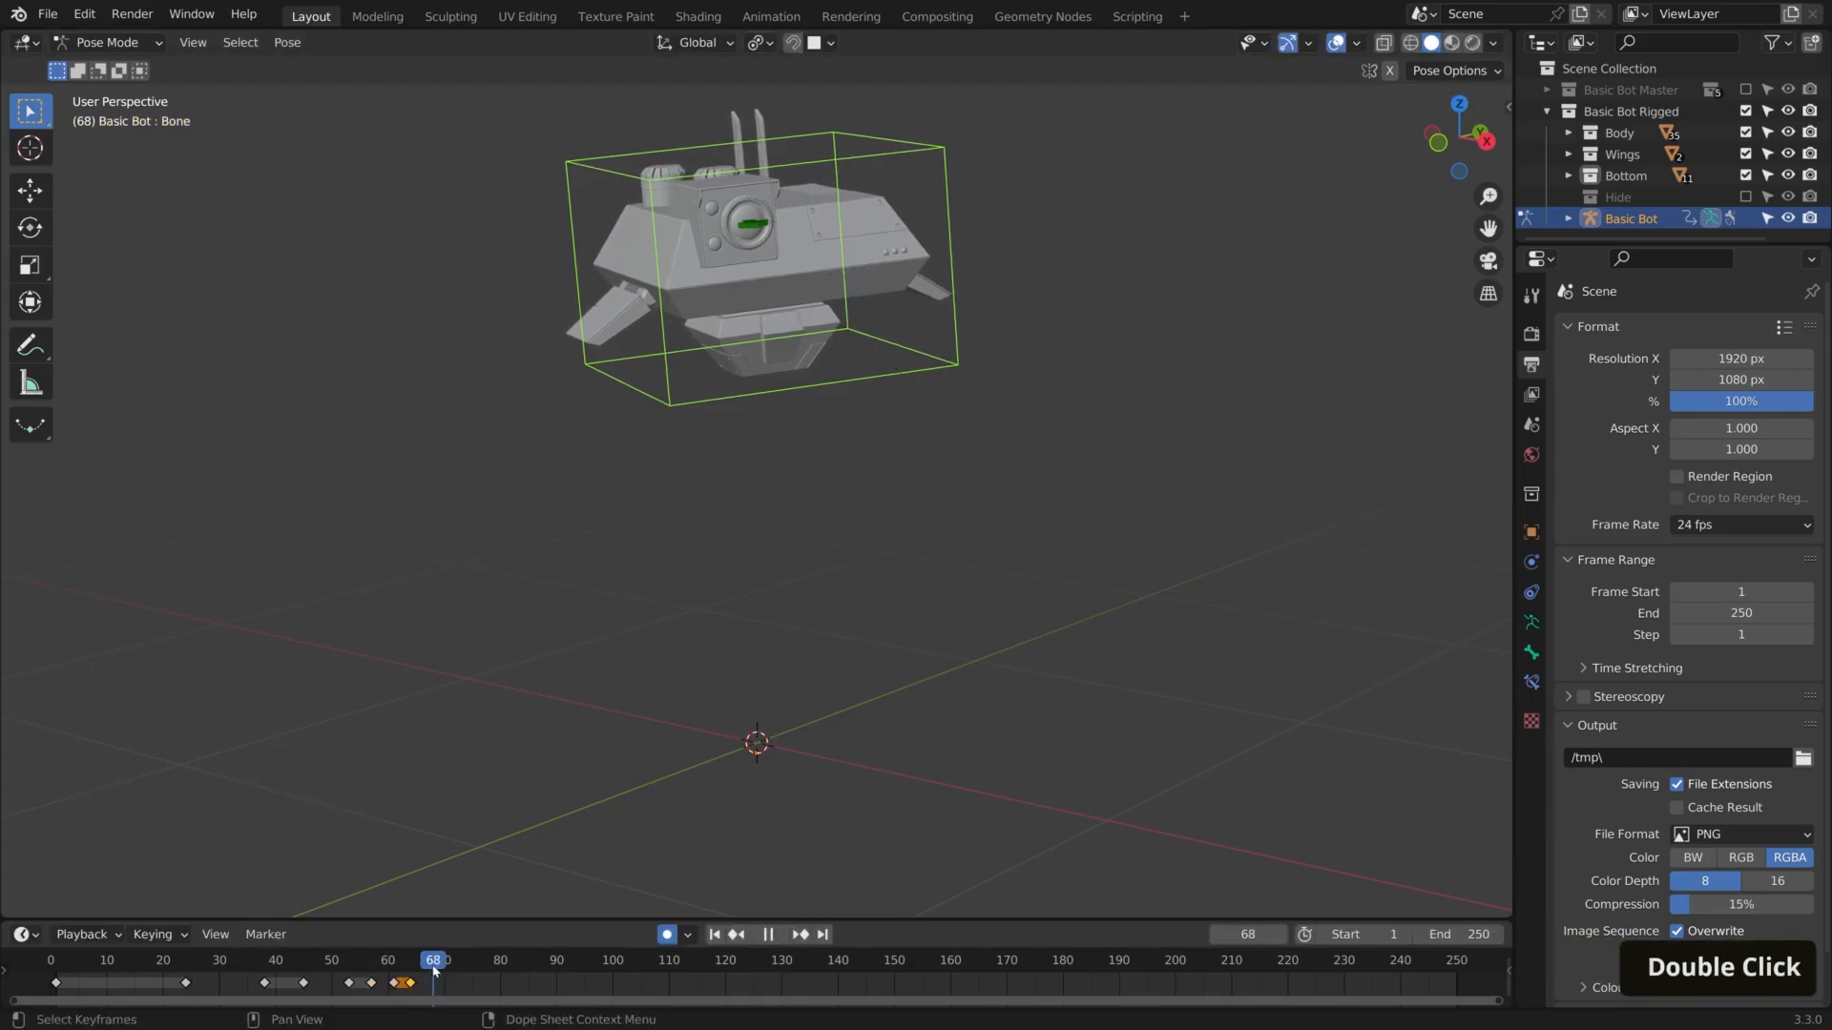
At frame 68, trackball-rotate the main bone slightly to add another small head-like movement
key("r")
key("r")
left_click(626, 512, "shift")
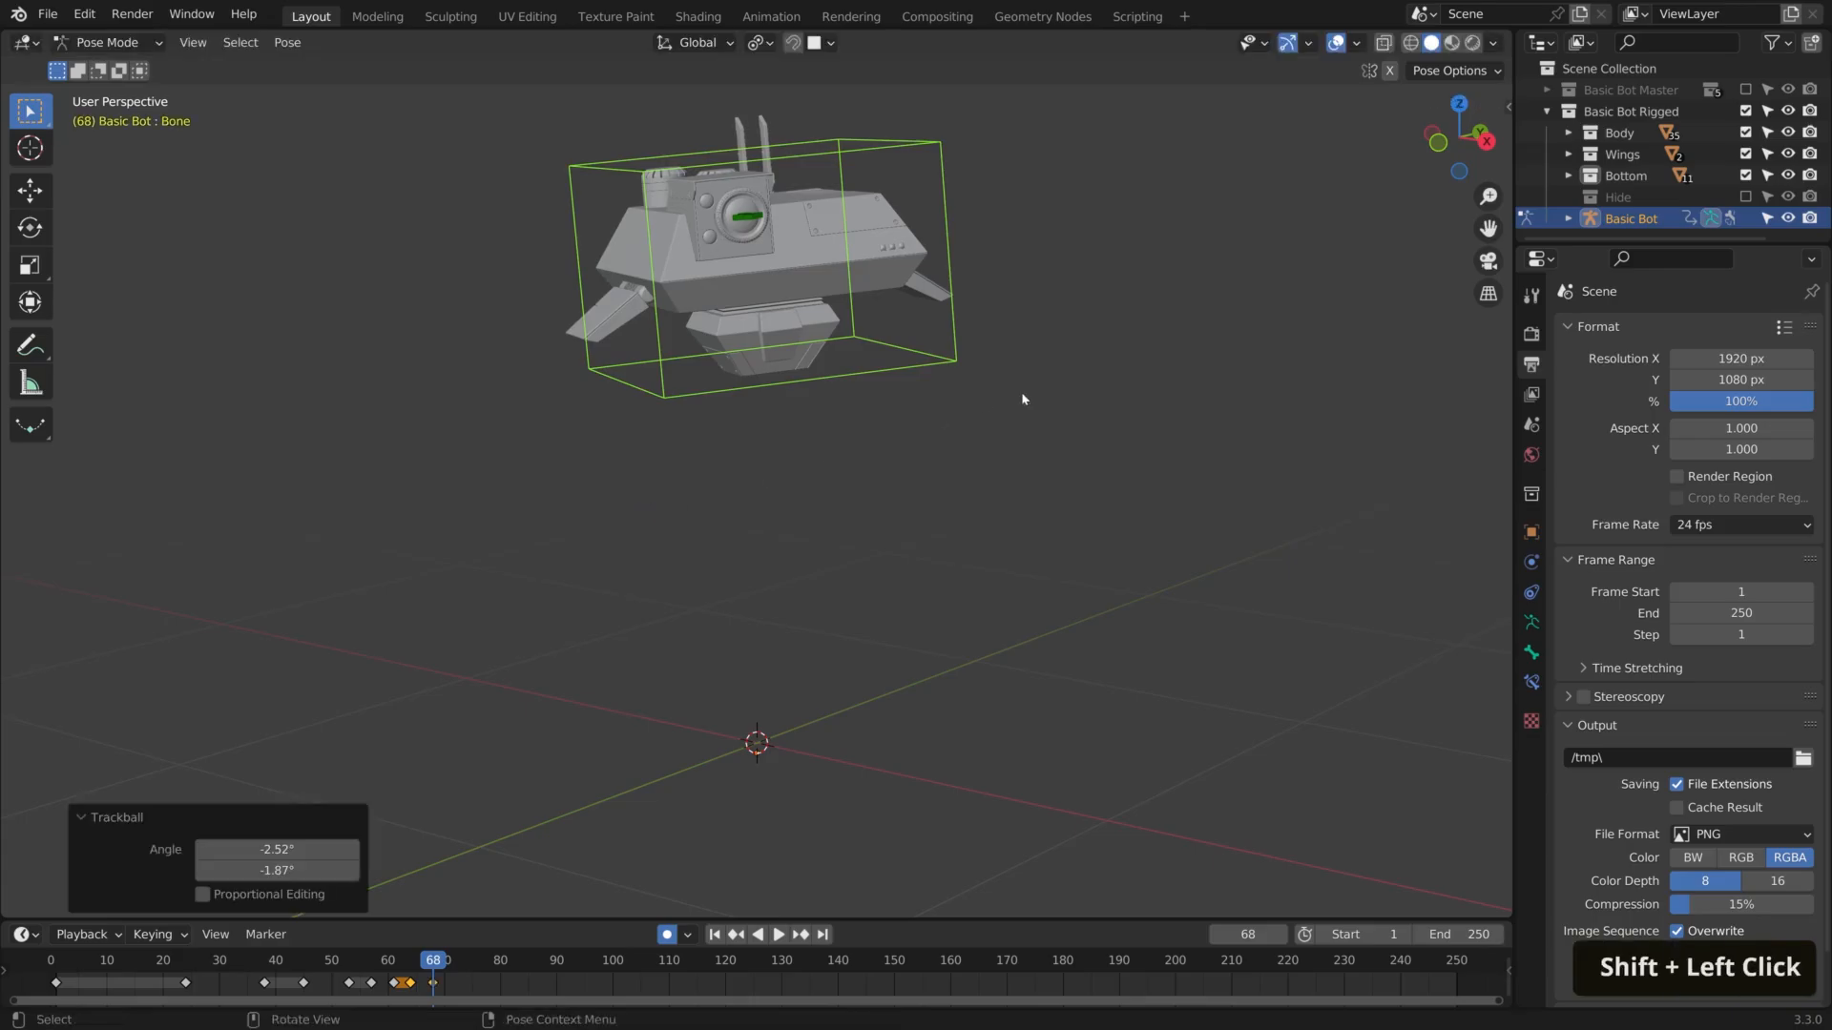
key("r")
key("r")
Play back the turning movements from about frame 46
key("space")
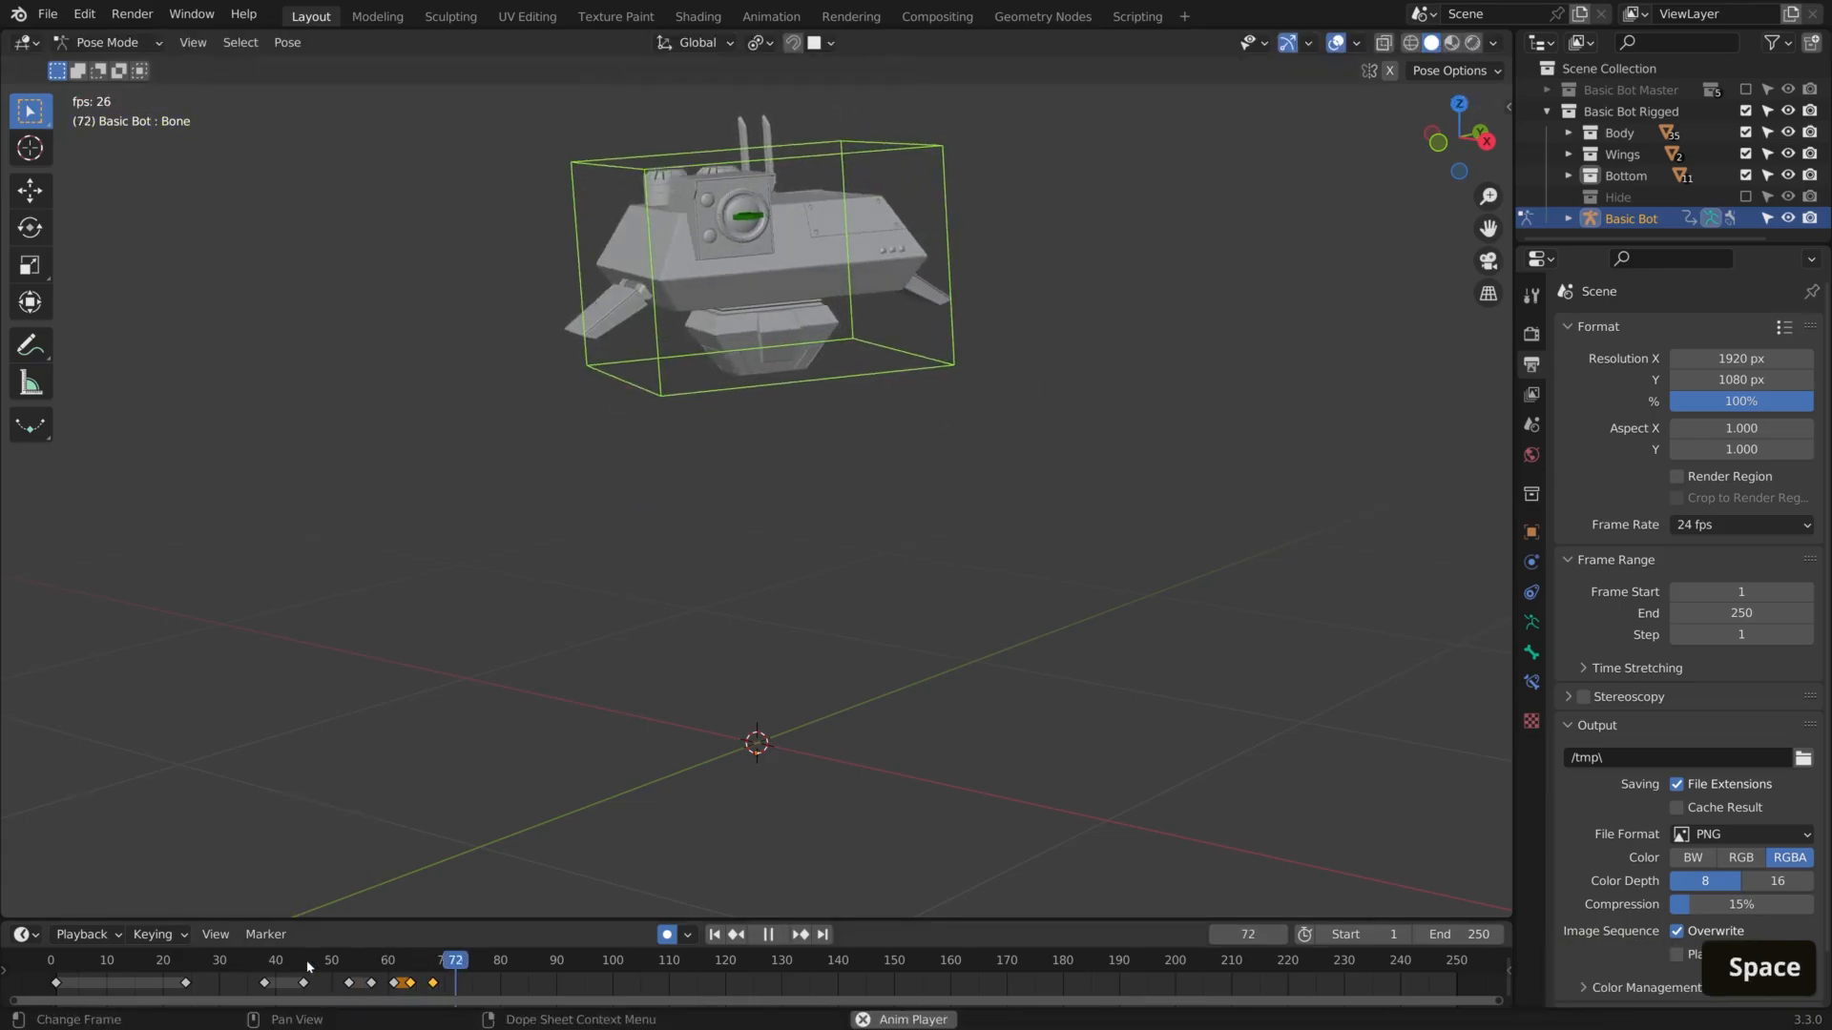
left_click(308, 966)
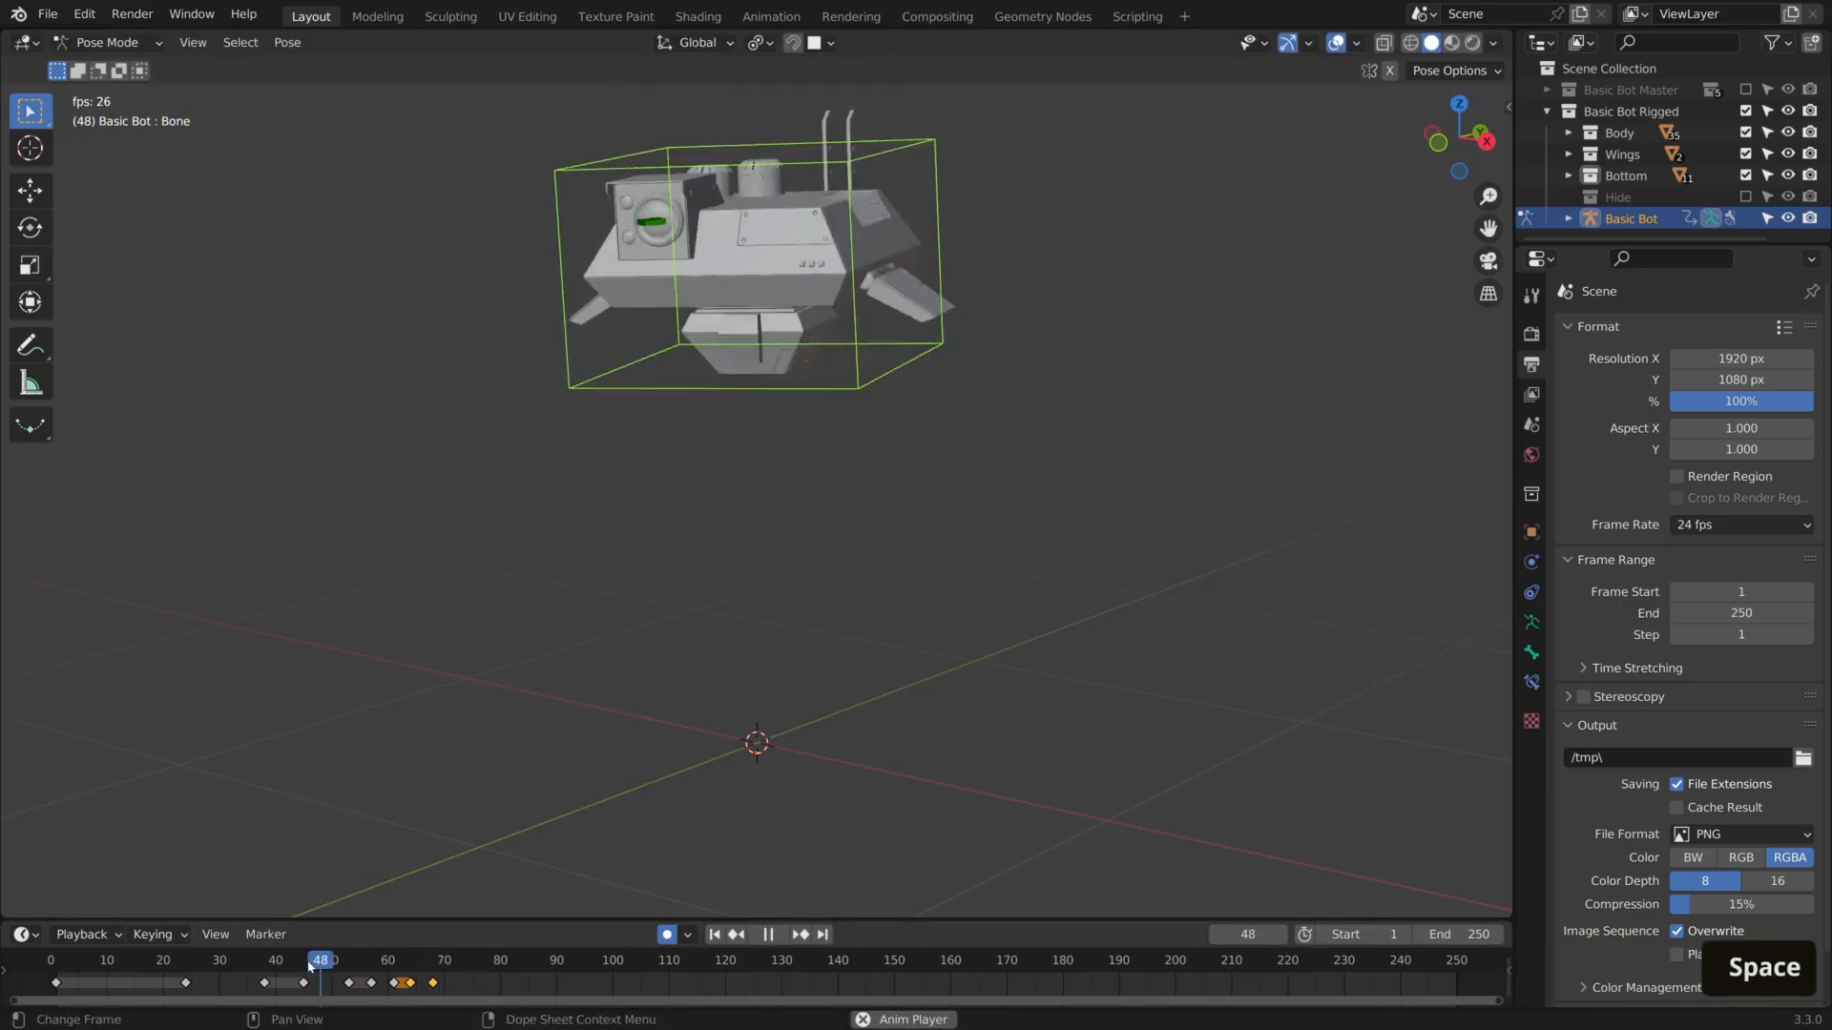
key("space")
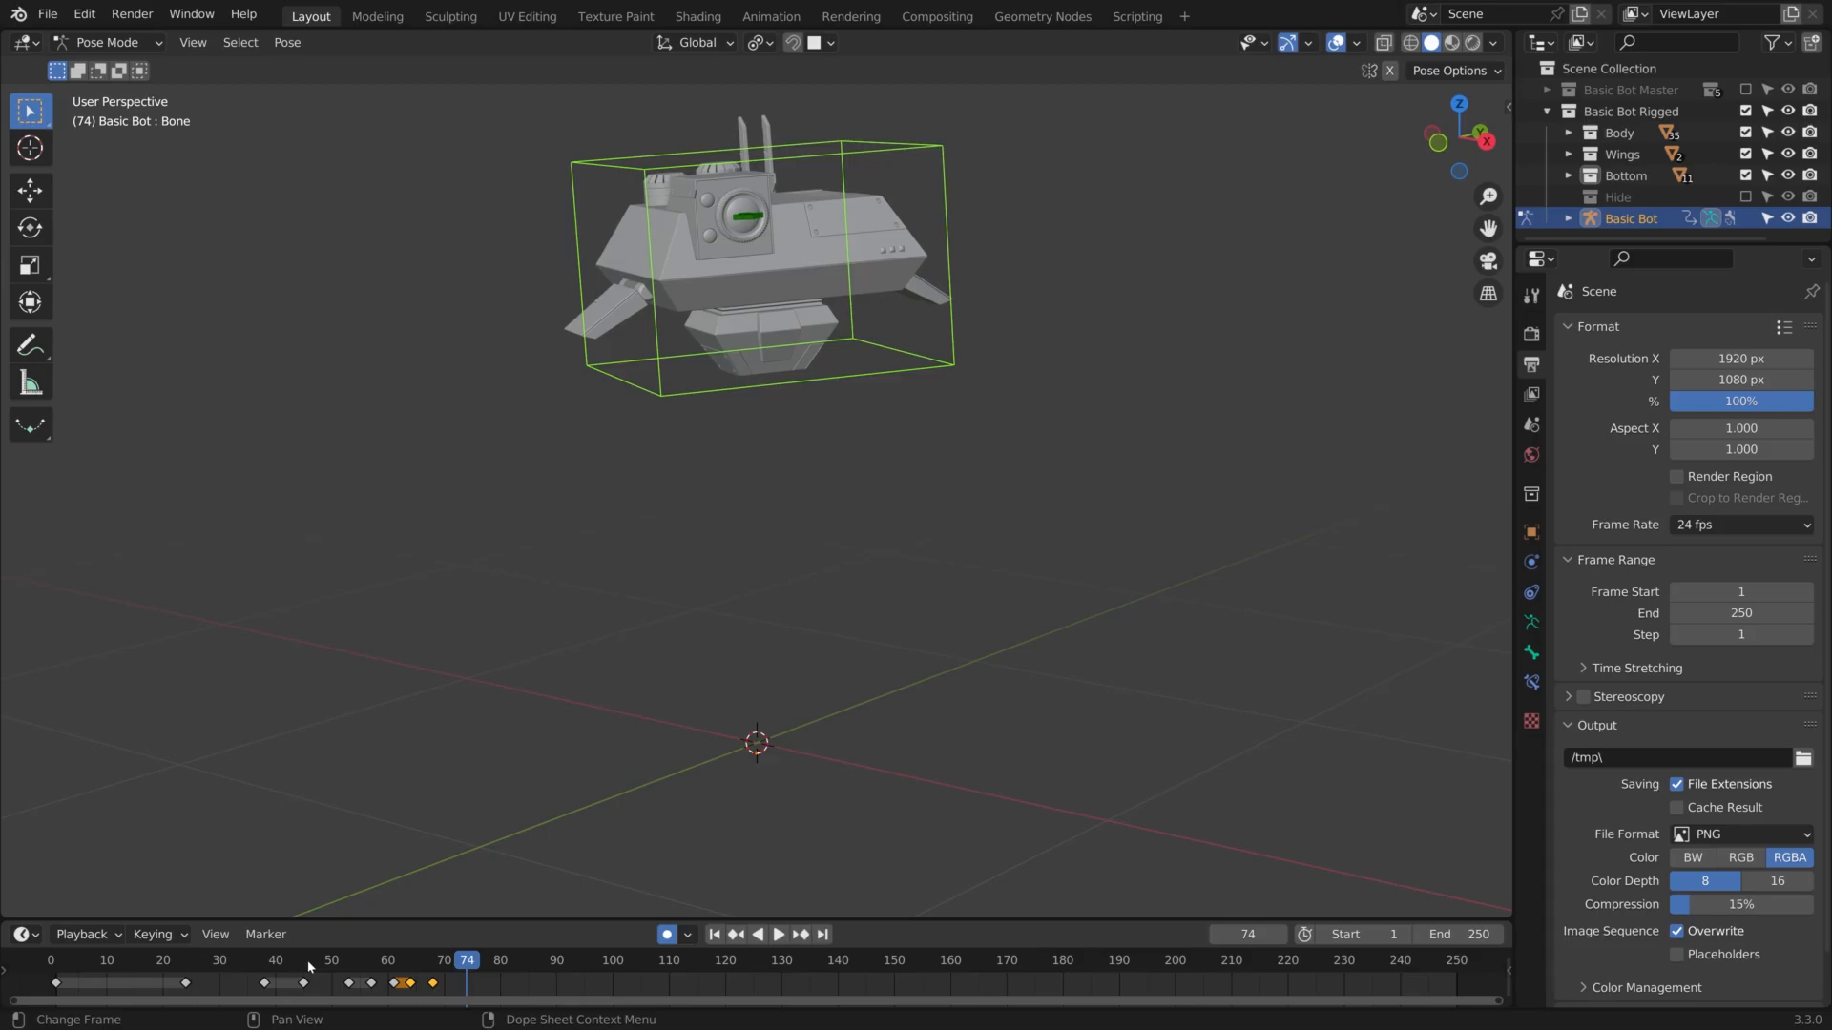
Play back the recent head movements and duplicate the frame 68 keyframe to frame 76
left_click(351, 973)
key("space")
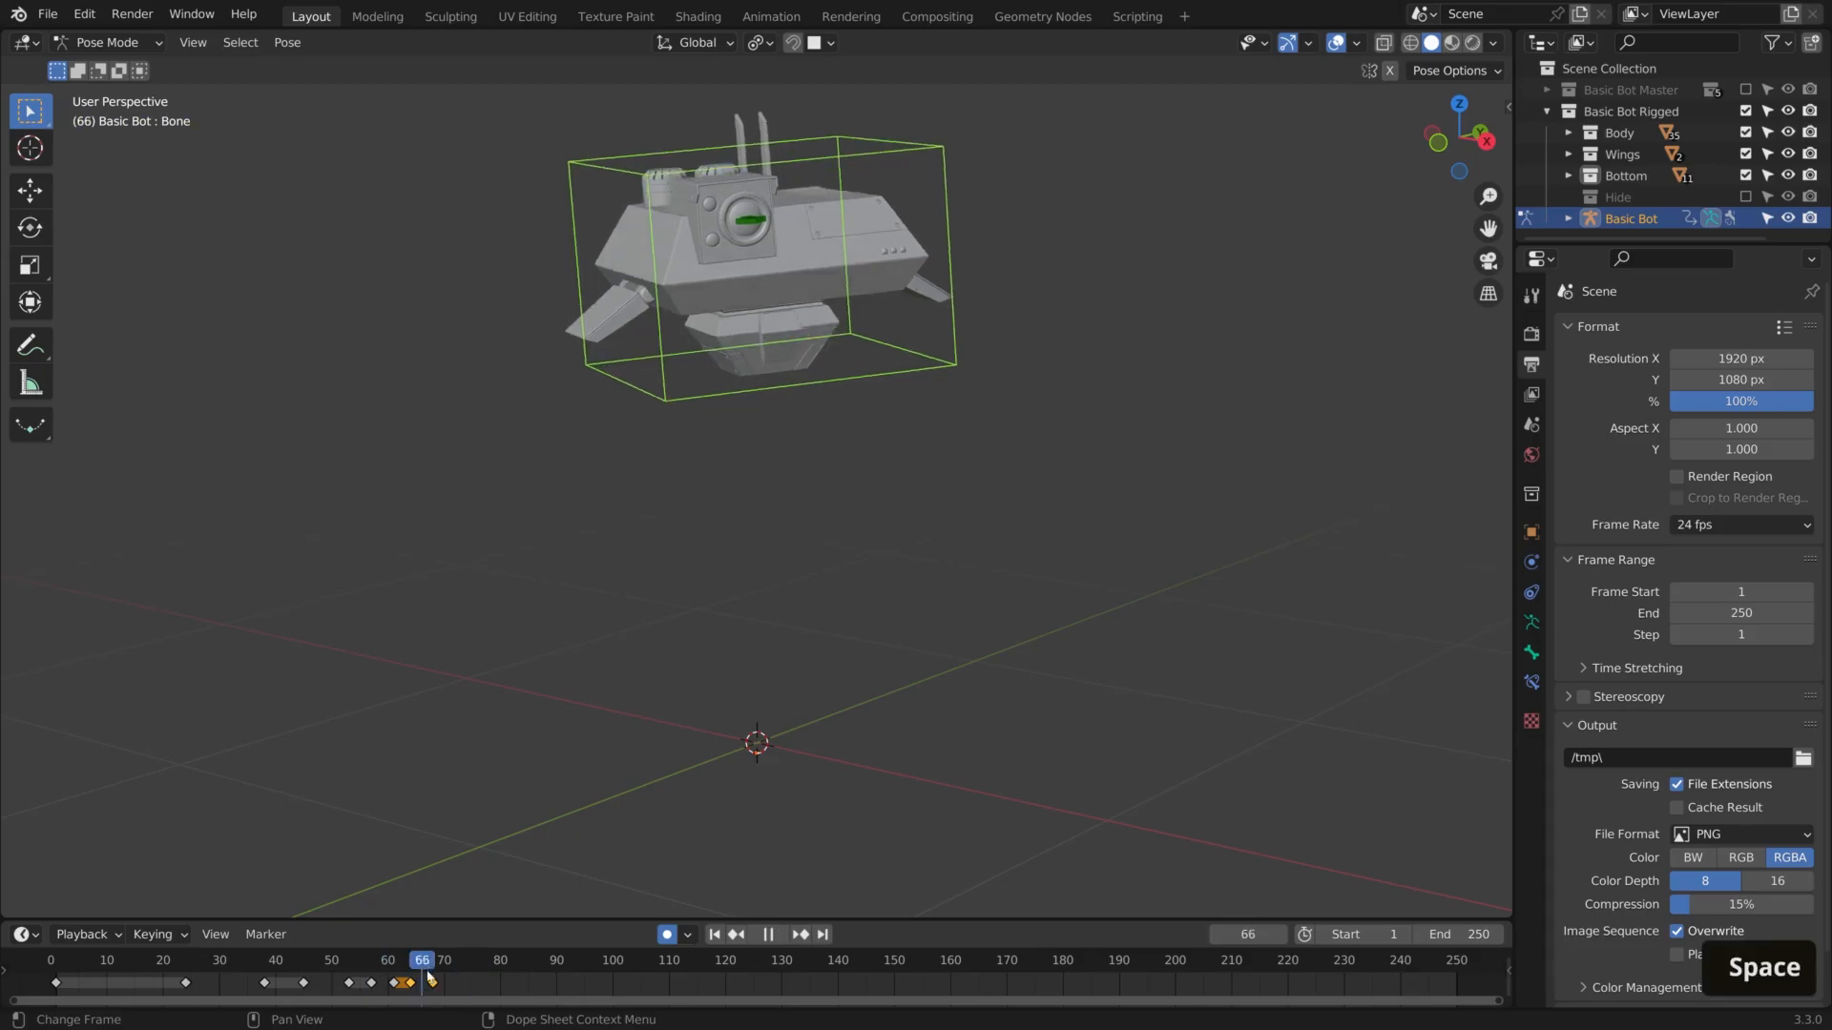
key("space")
key("shift+d")
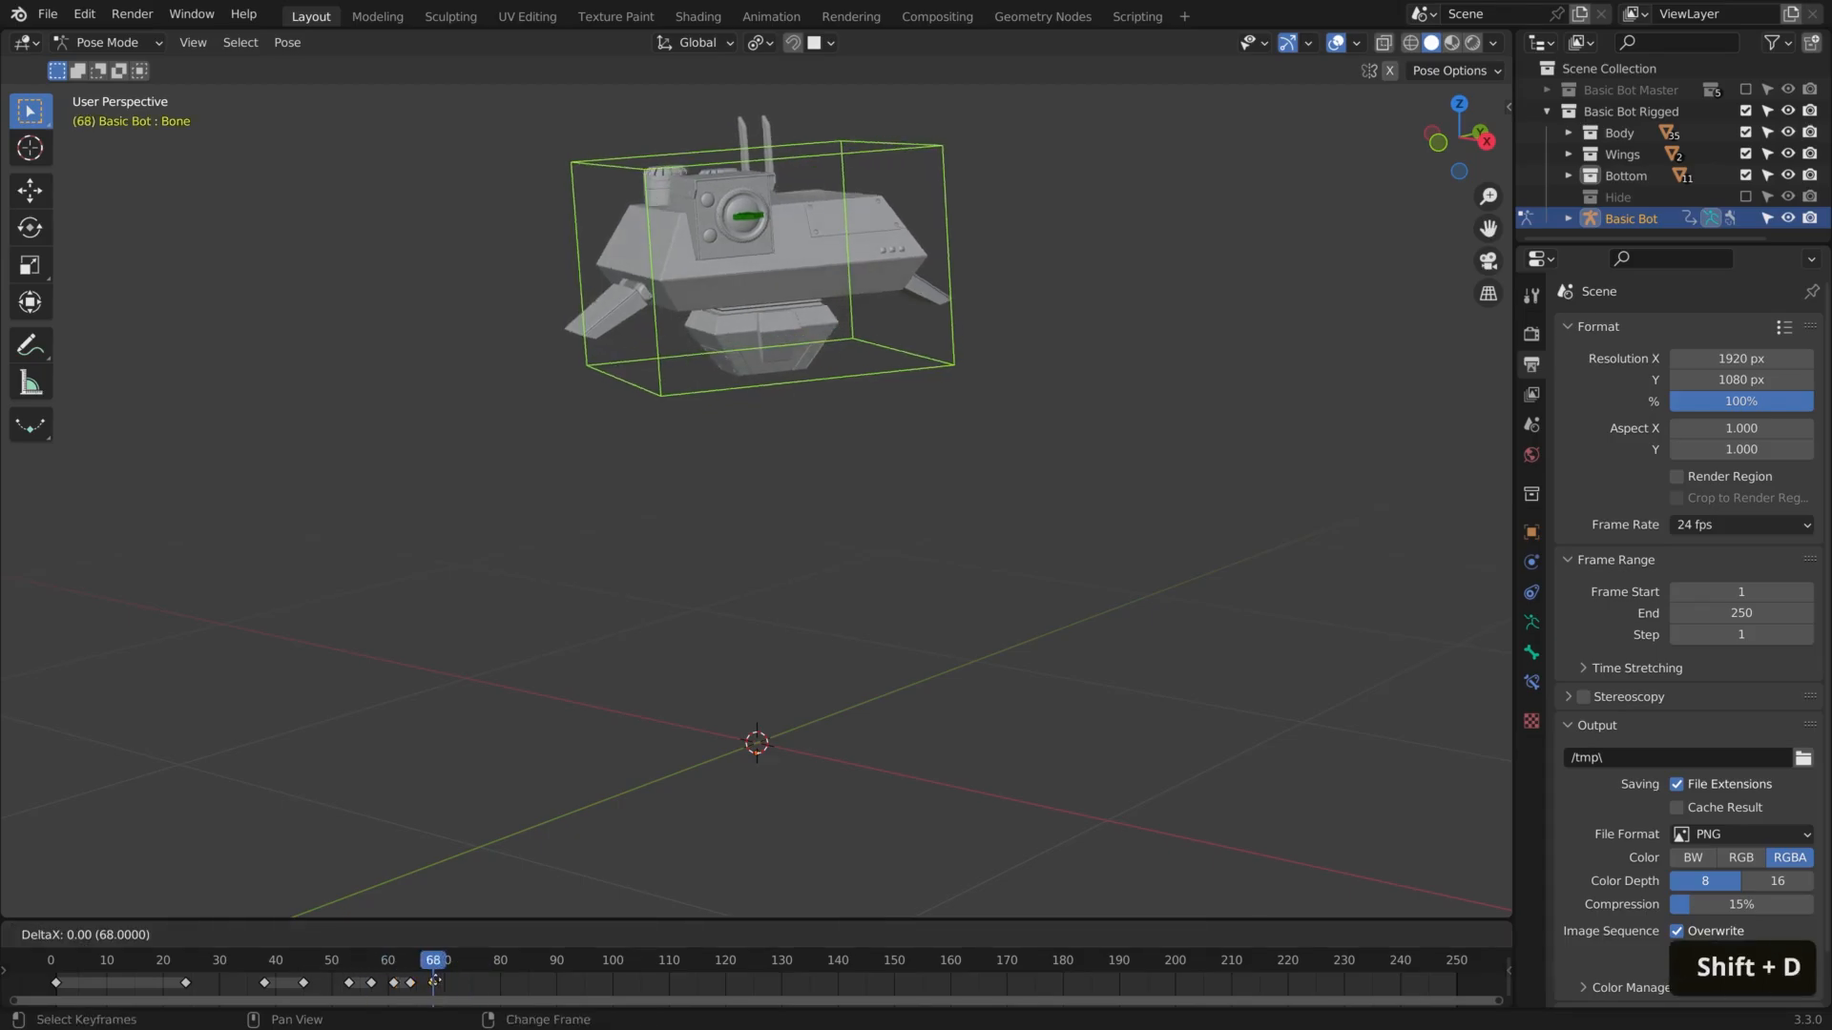
left_click(479, 989)
At frame 86, turn the main bone strongly to the robot's other side with trackball rotations and an 18° view-axis rotation
left_click_drag(480, 966, 535, 966)
key("r")
key("r")
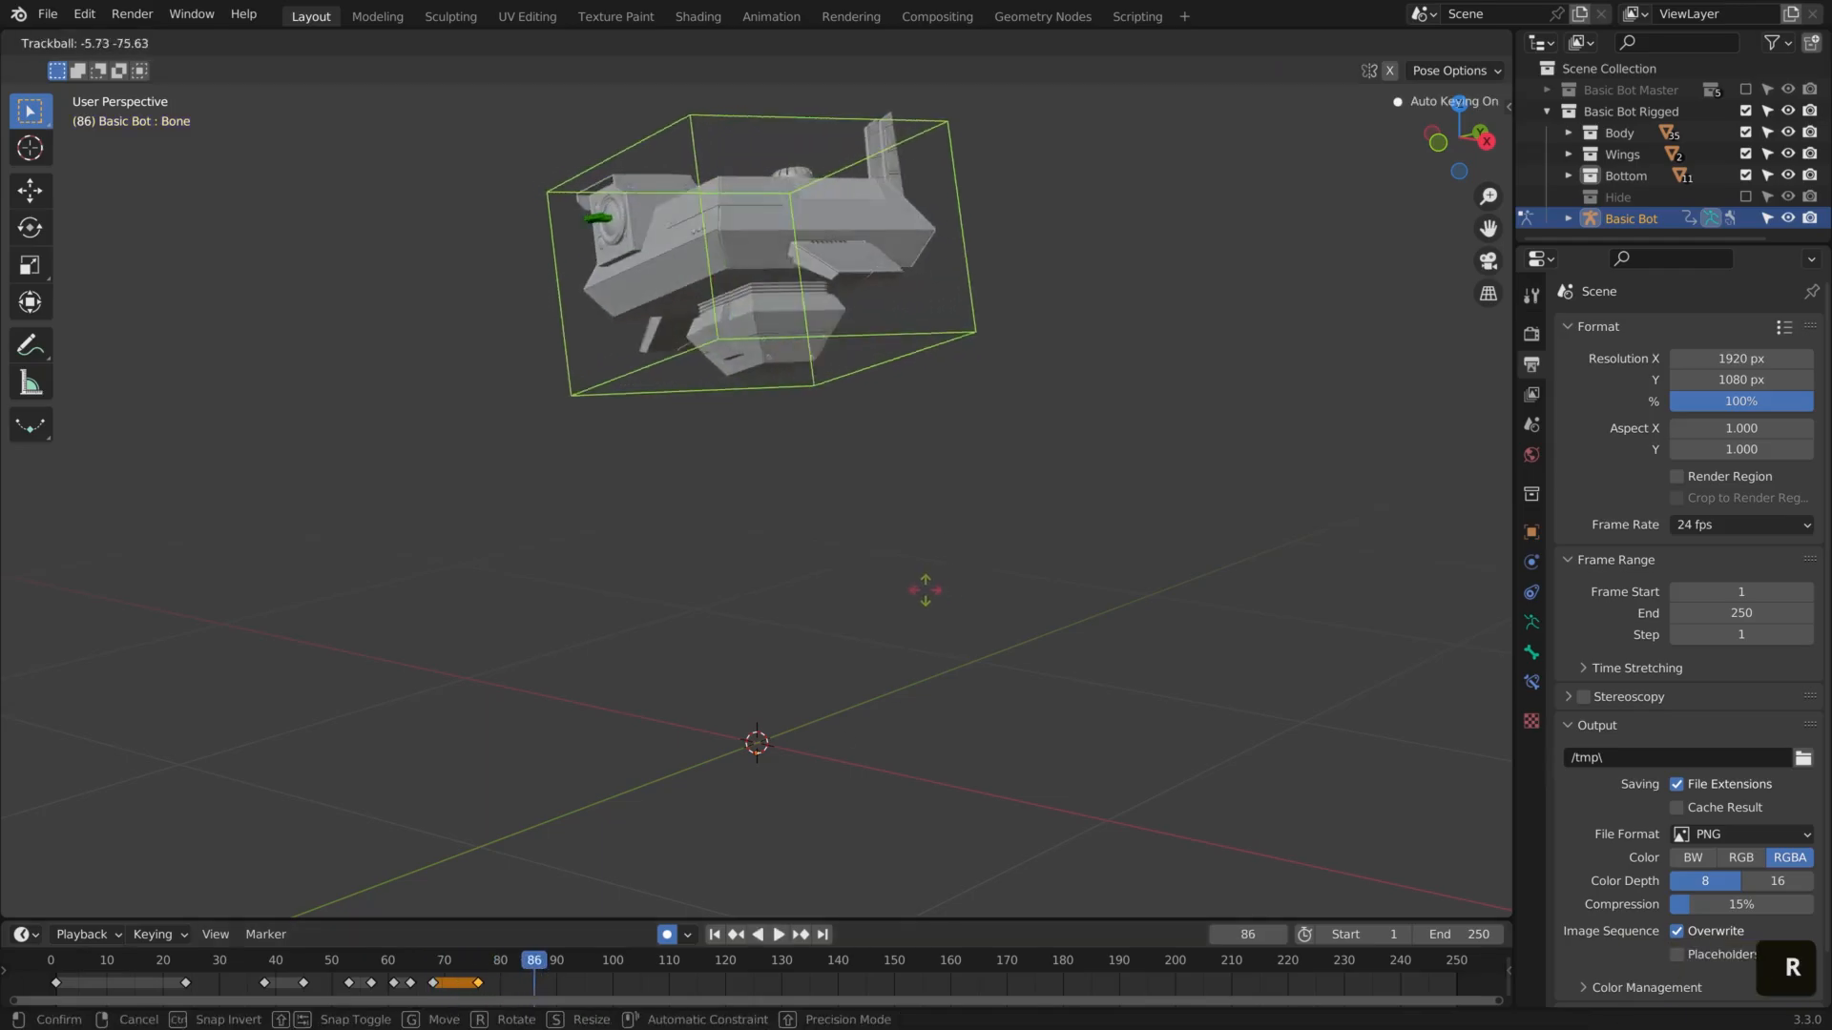
left_click(927, 591)
key("r")
left_click(1033, 608)
key("r")
key("r")
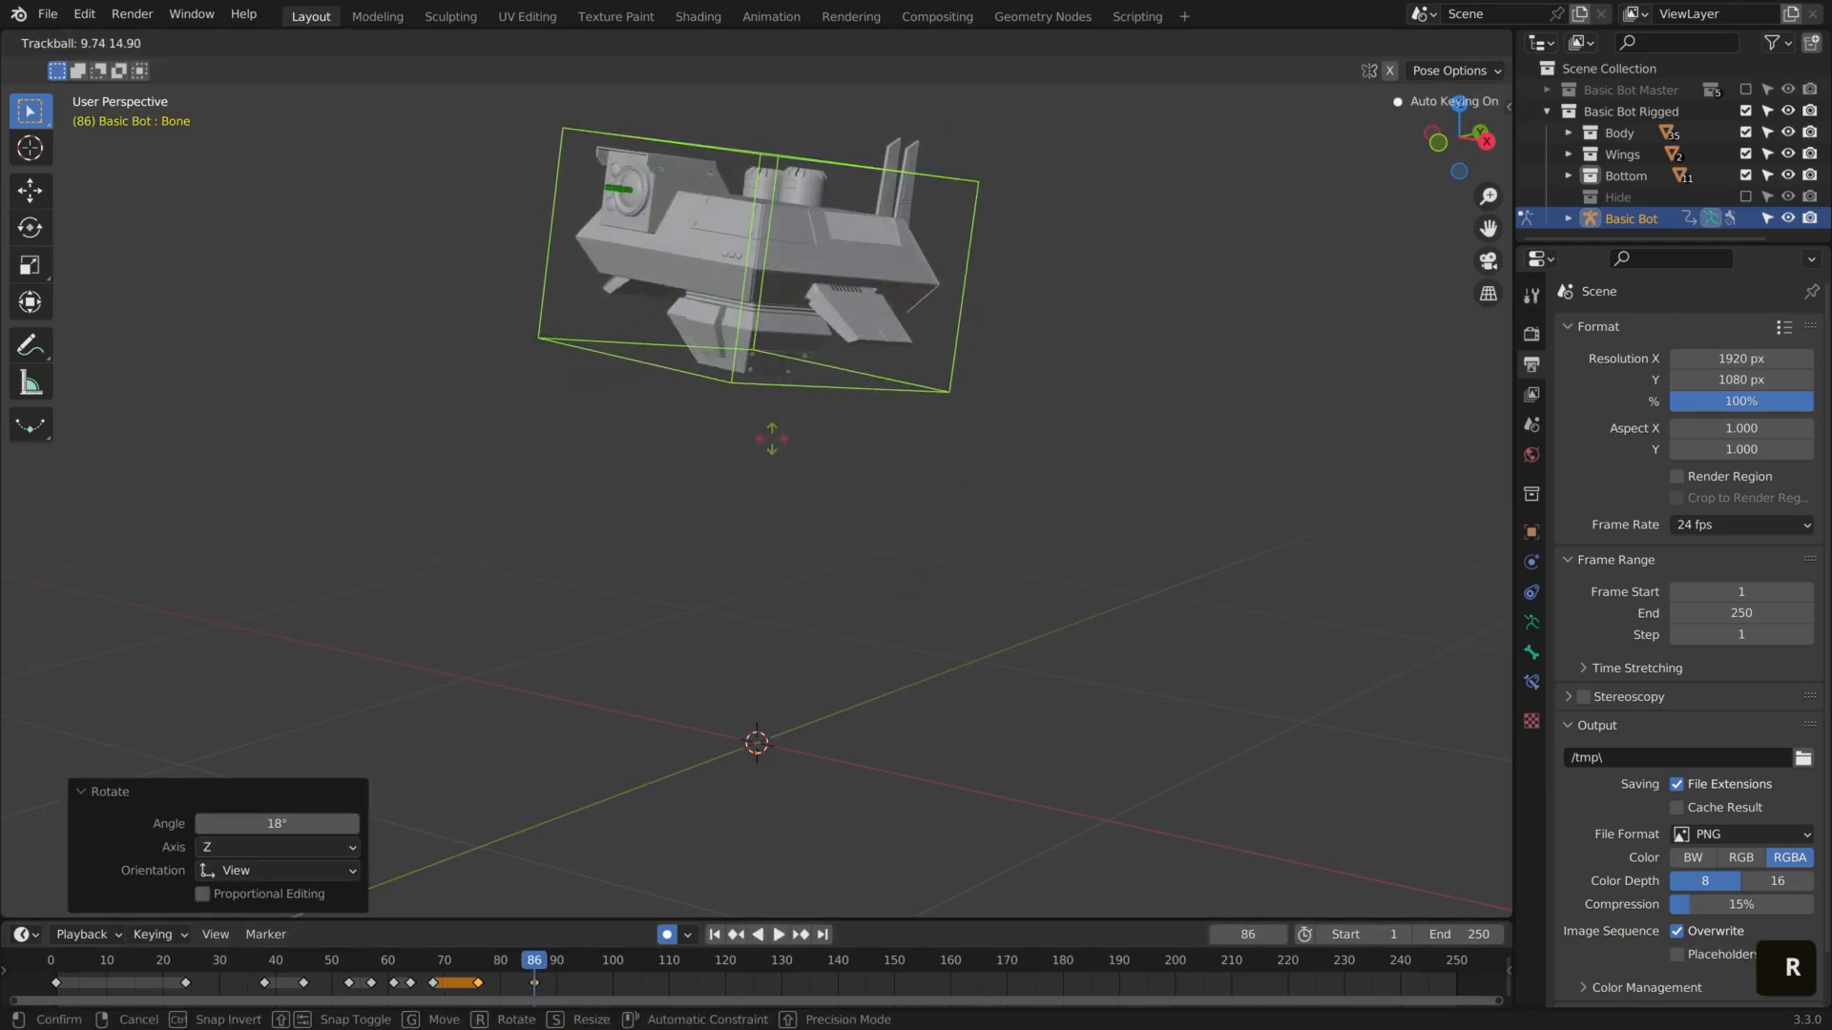
left_click(768, 439)
Play back the large turn and duplicate the frame 86 keyframe to frame 91
left_click(481, 966)
key("space")
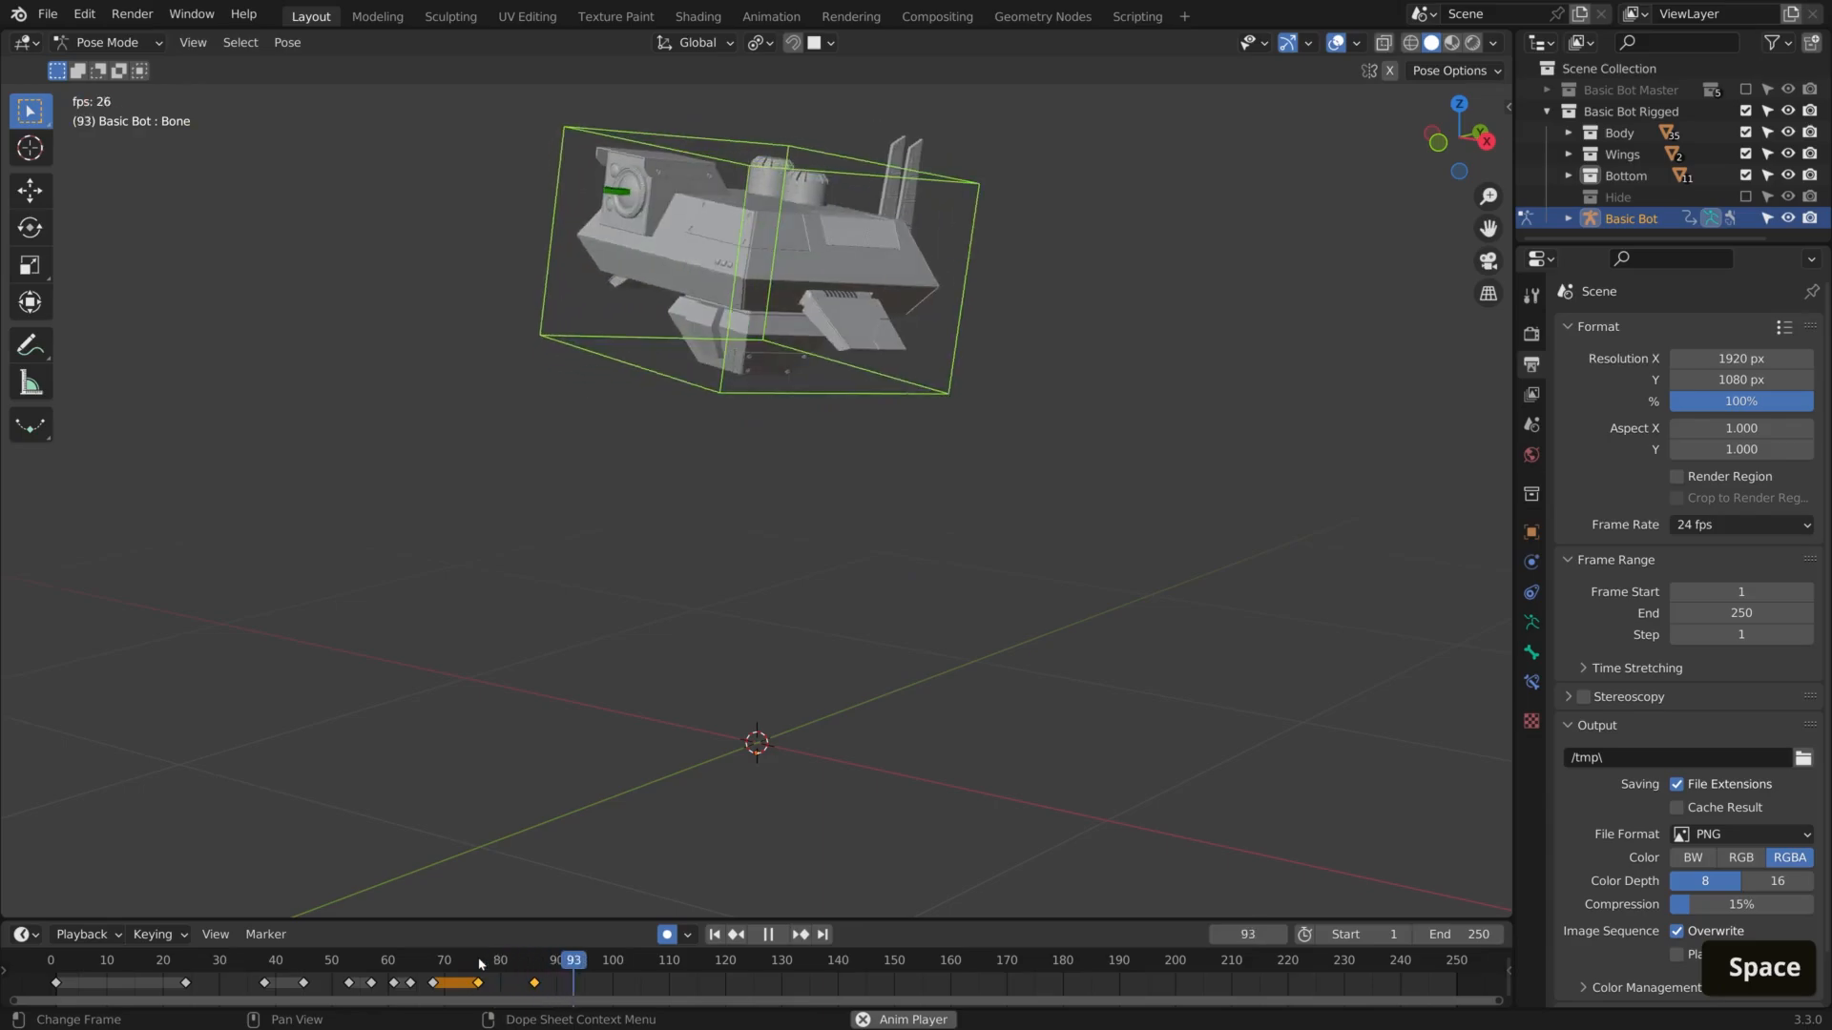
key("space")
left_click(536, 985)
key("shift+d")
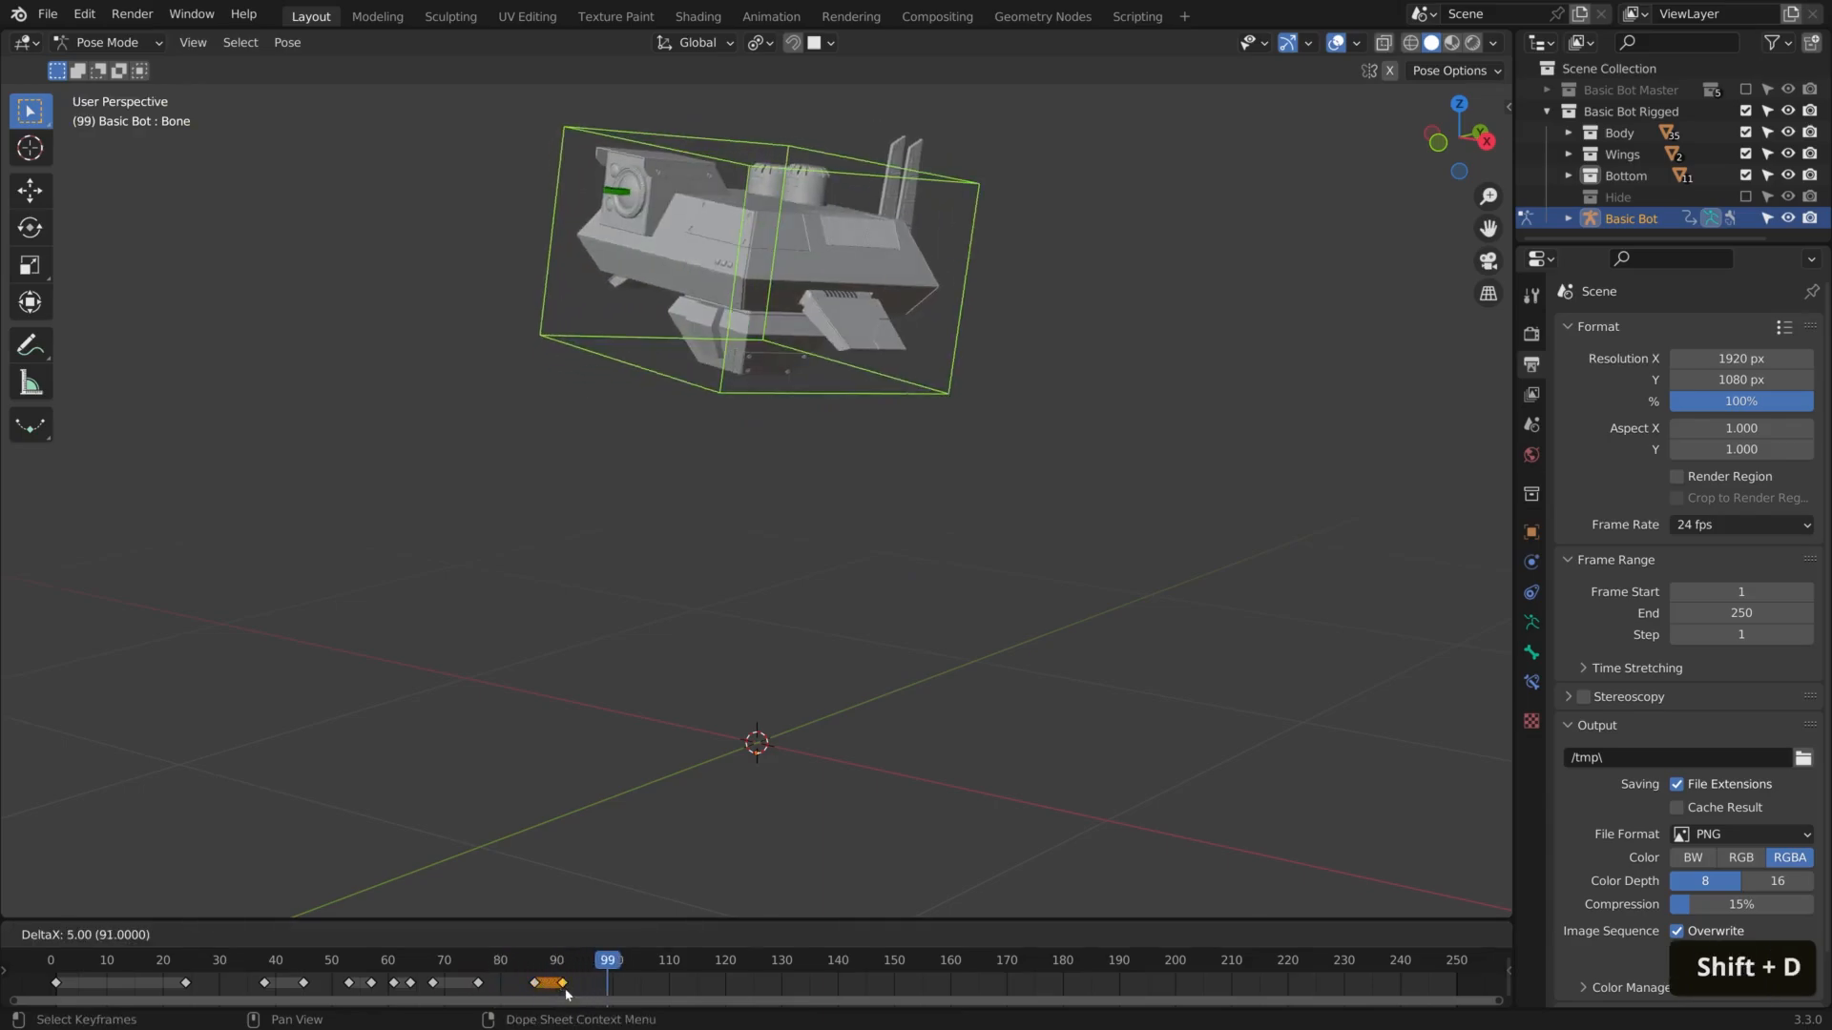
left_click(566, 993)
At frame 94, rotate the main bone slightly about the view axis and trackball-rotate it by -2.86° and -5.16°
left_click(580, 960)
key("r")
left_click(1078, 462)
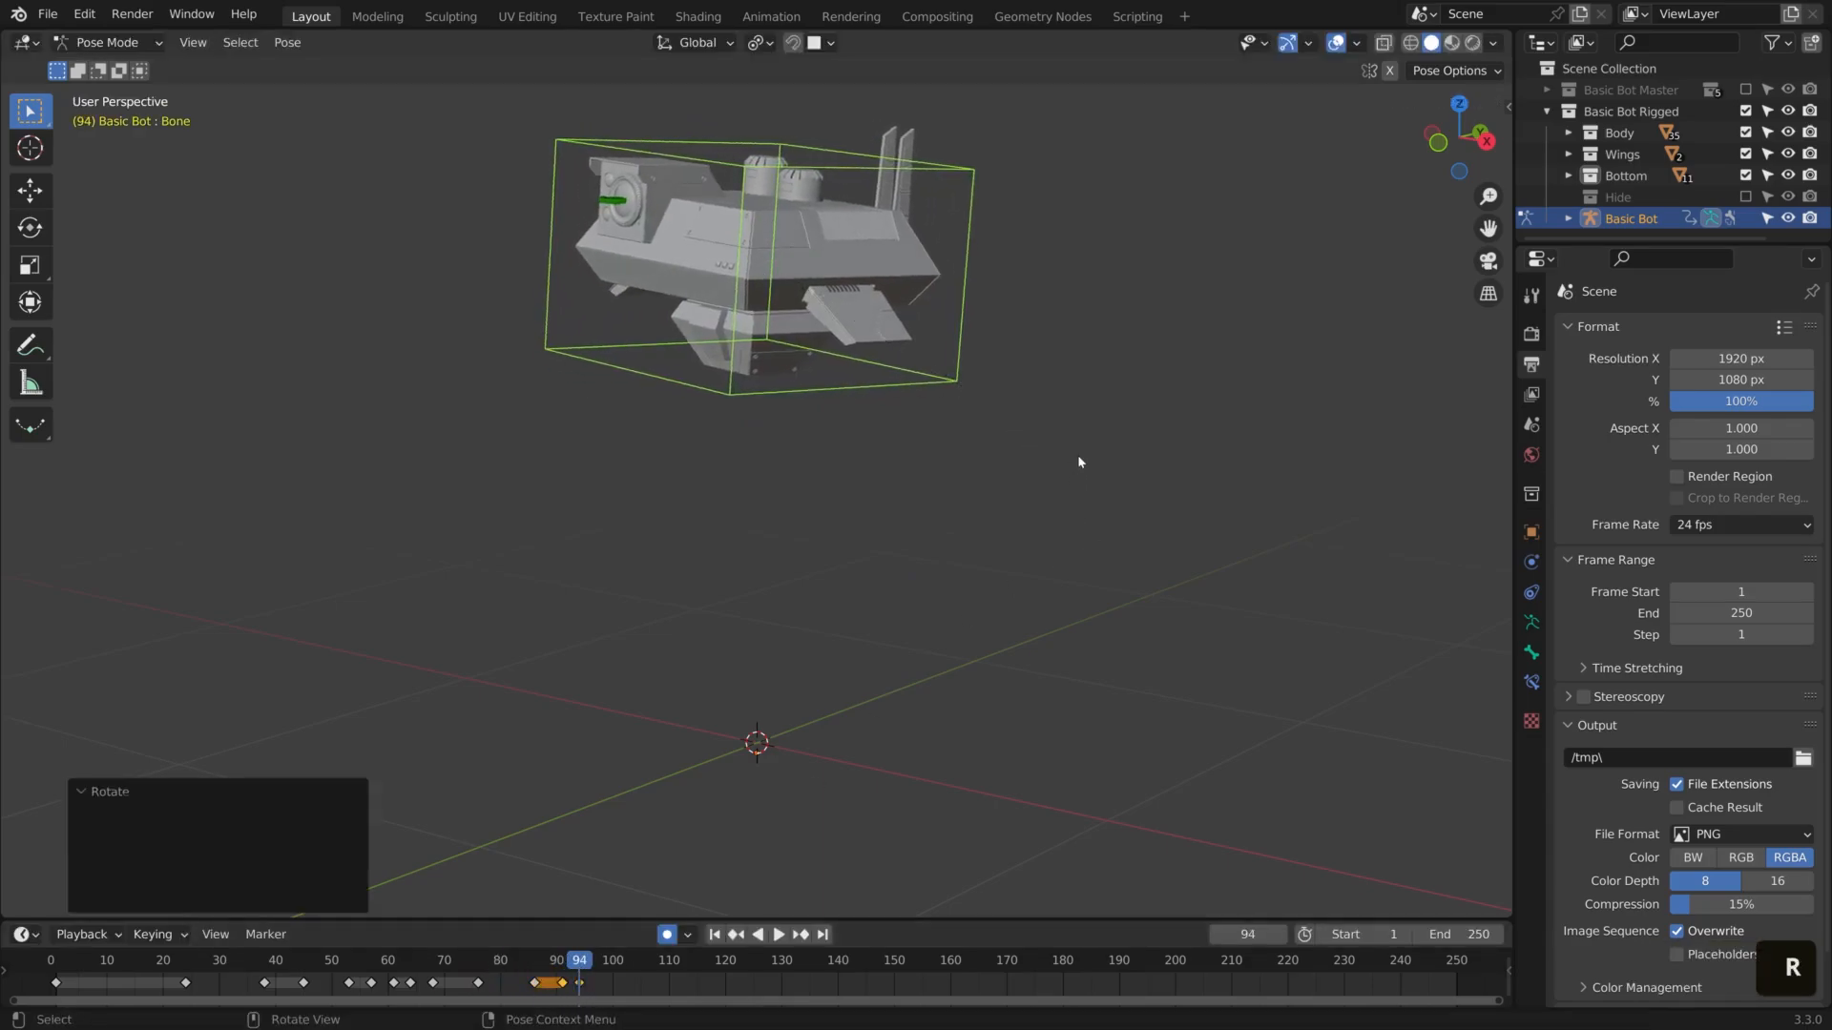
key("r")
key("r")
left_click(1074, 454)
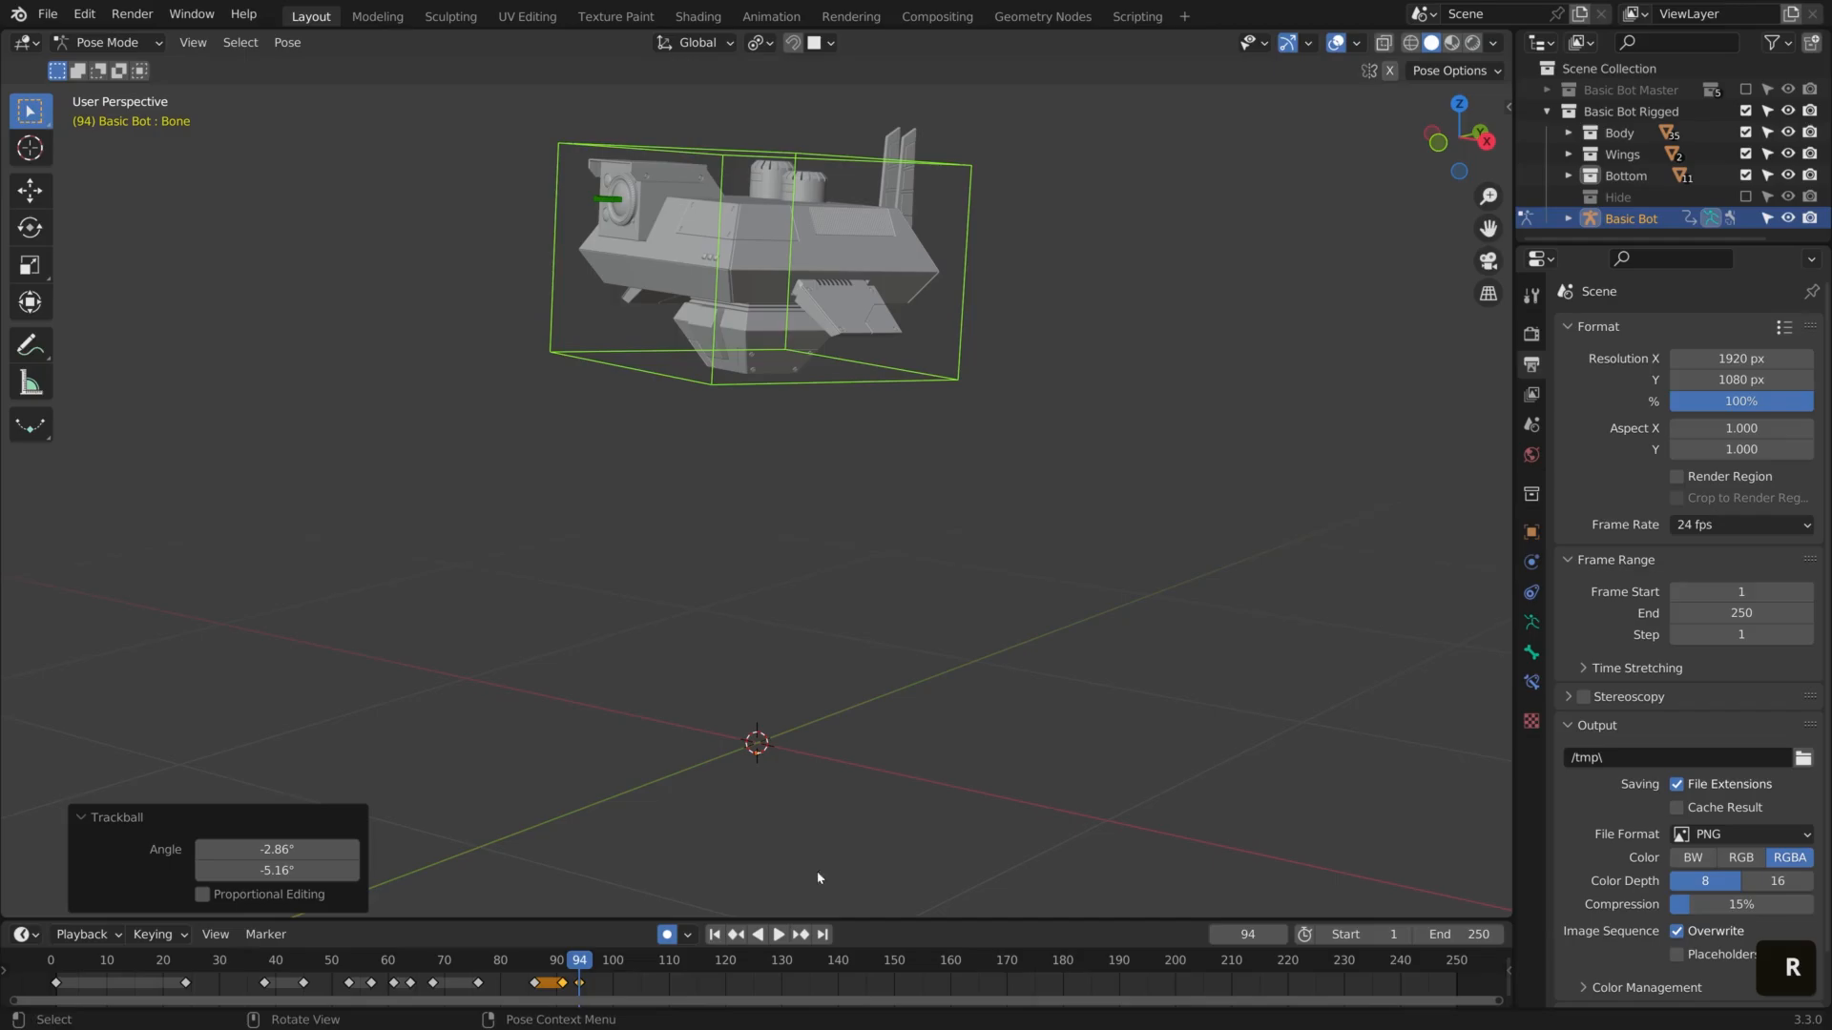
Duplicate the frame 94 keyframe to about frame 97 to hold the pose
left_click(579, 983)
key("shift+d")
left_click(594, 989)
At frame 101, rotate the main bone by -3.59° about the view axis and add a slight trackball rotation
left_click_drag(591, 969, 620, 984)
key("r")
left_click(1069, 403)
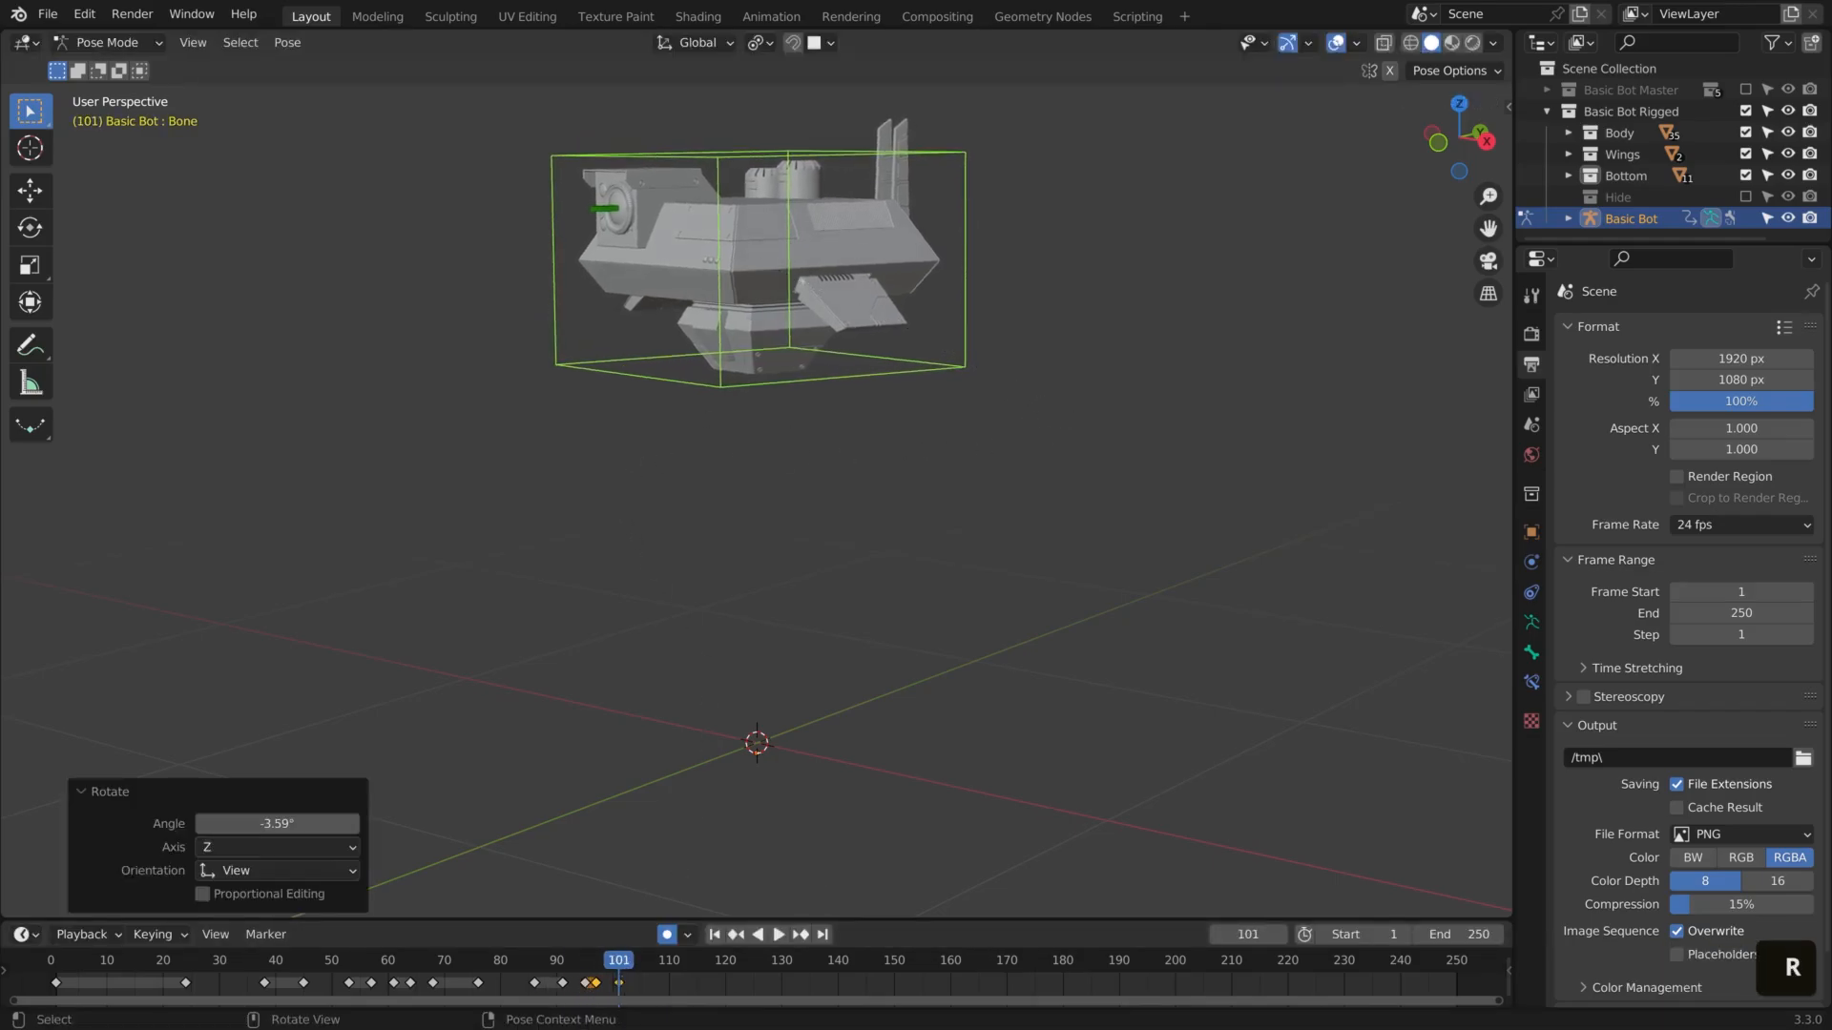
key("r")
key("r")
left_click(686, 420)
Play back the movement and duplicate the frame 101 keyframe to frame 112
key("space")
key("space")
left_click(619, 984)
key("shift+d")
left_click(679, 984)
Scrub and play past the frame 112 keyframe and stop at frame 129
left_click_drag(617, 966, 766, 997)
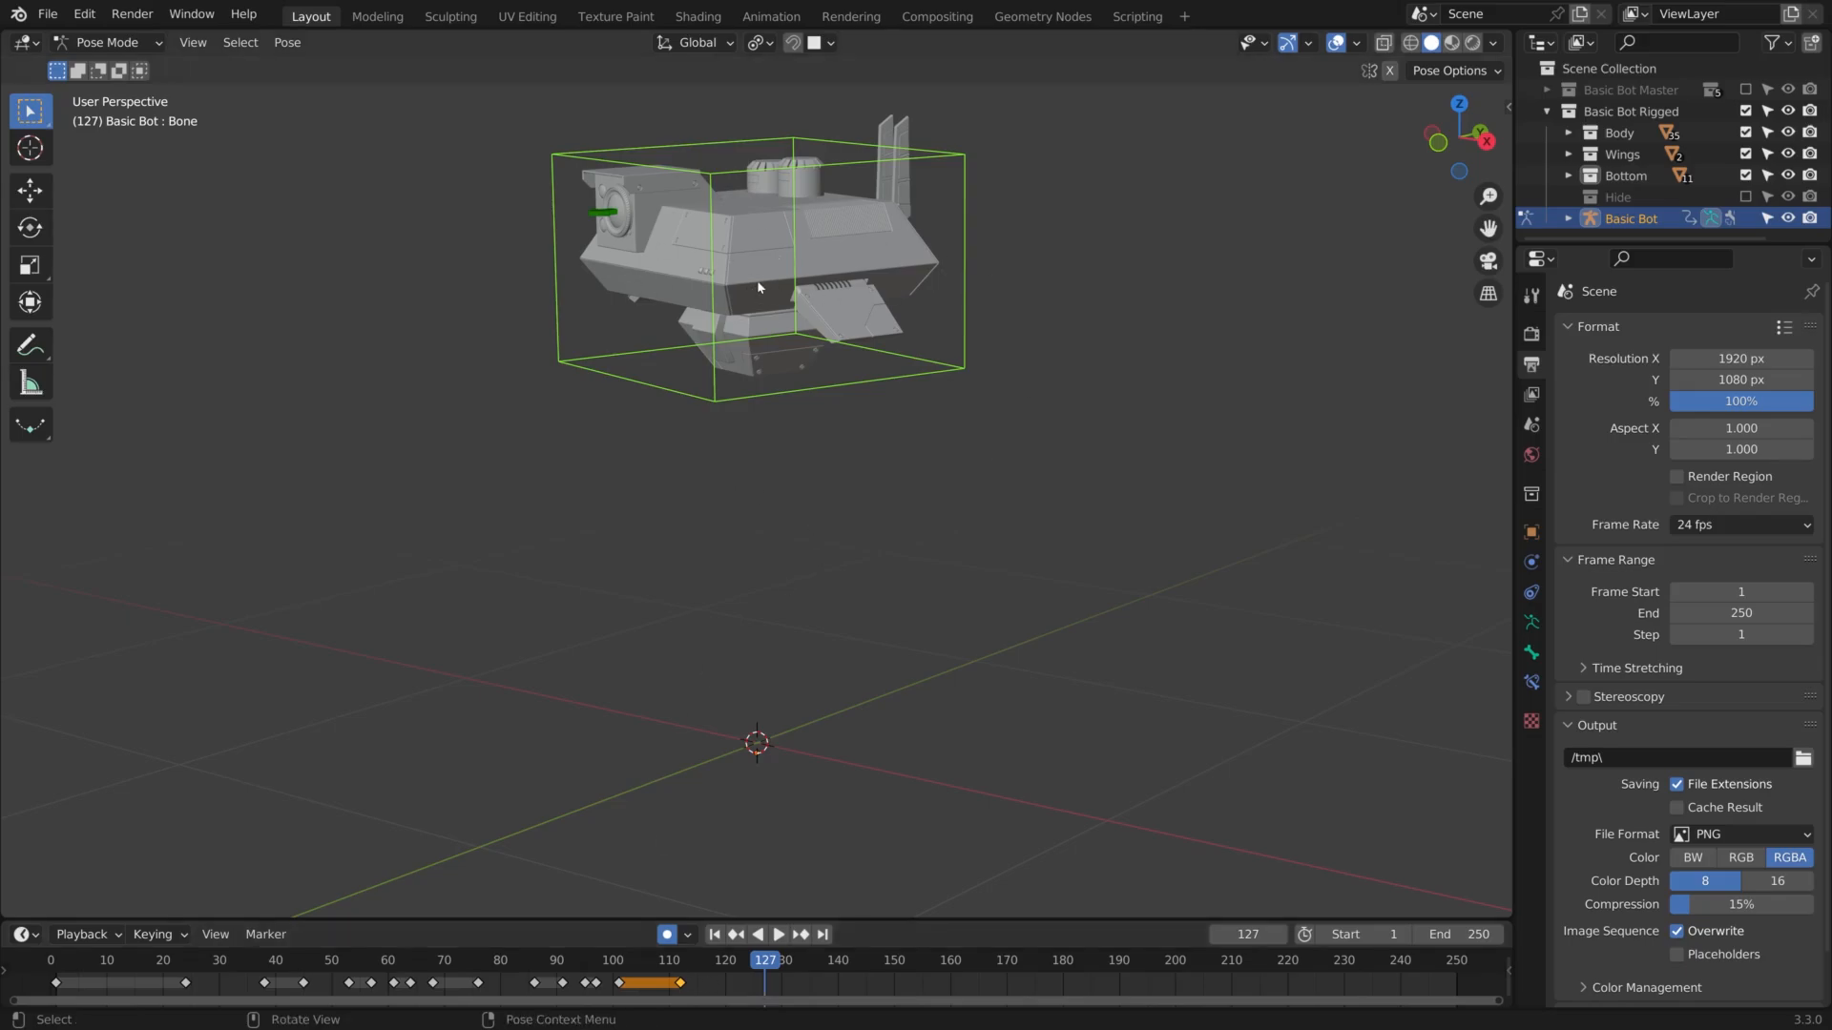
key("space")
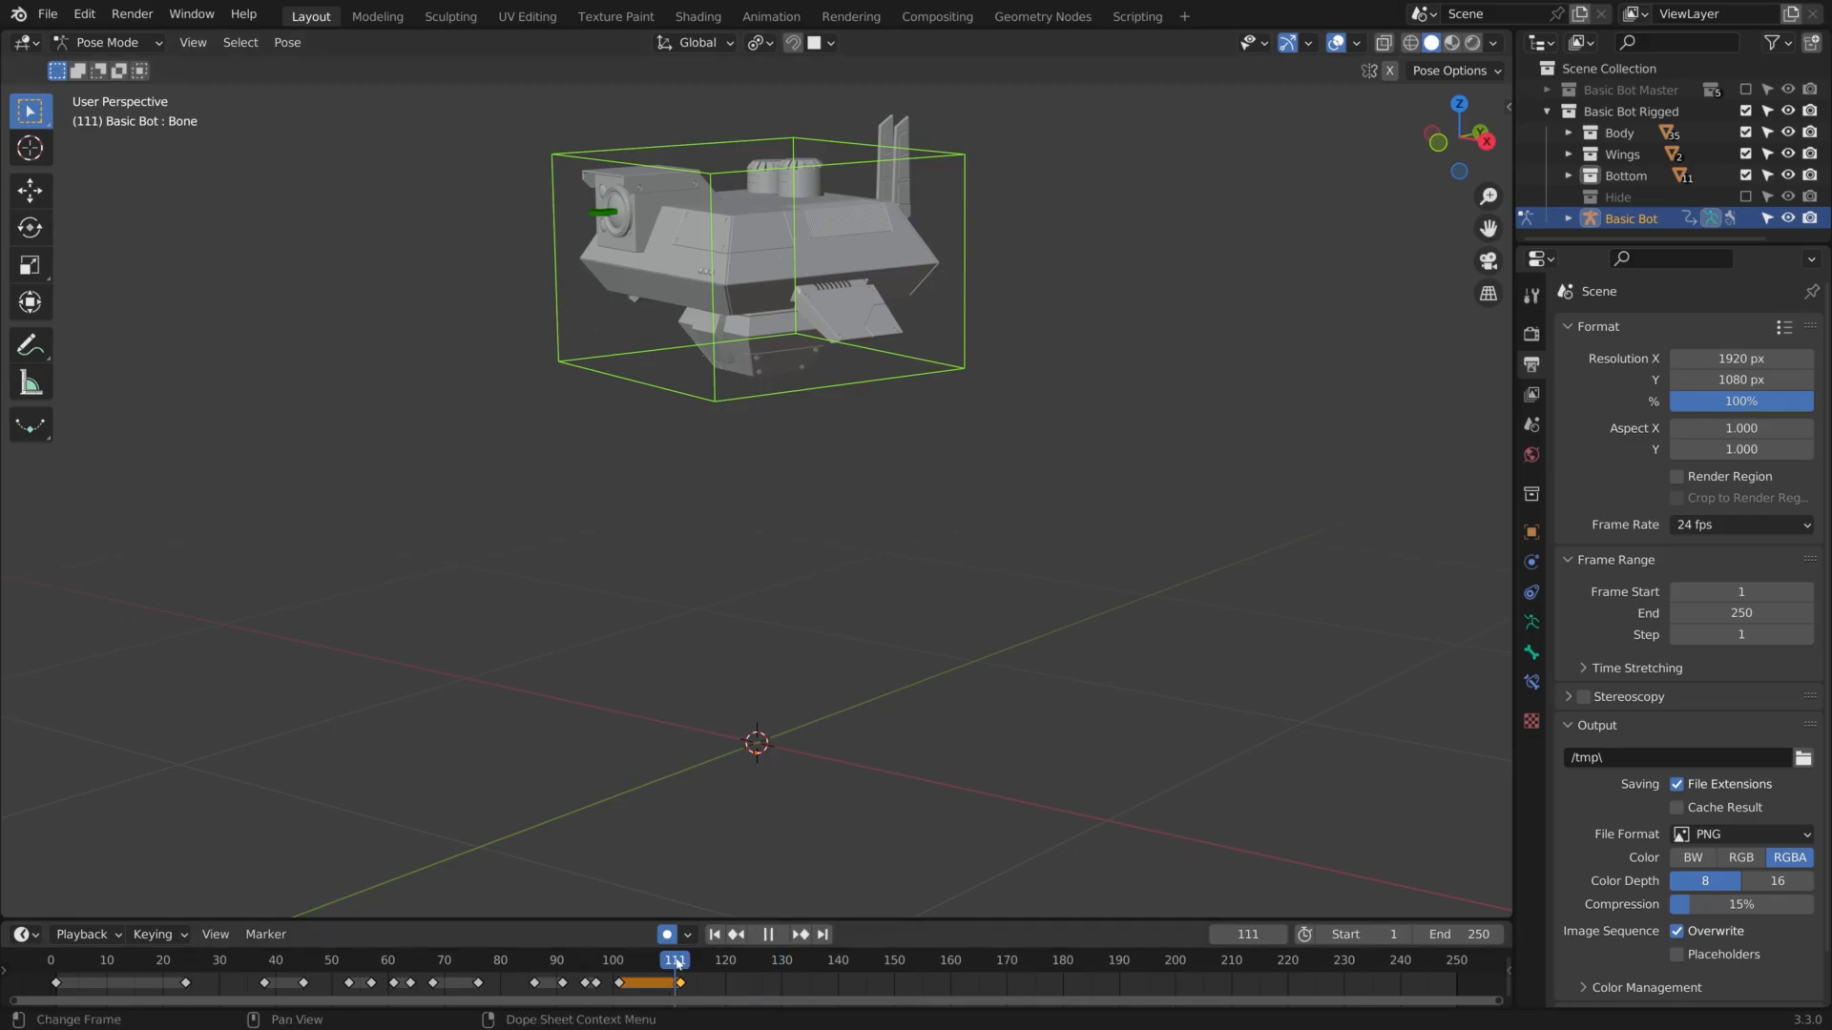
mouse_move(769, 978)
left_mouse_down()
mouse_move(789, 982)
mouse_move(716, 982)
mouse_move(778, 997)
left_mouse_up()
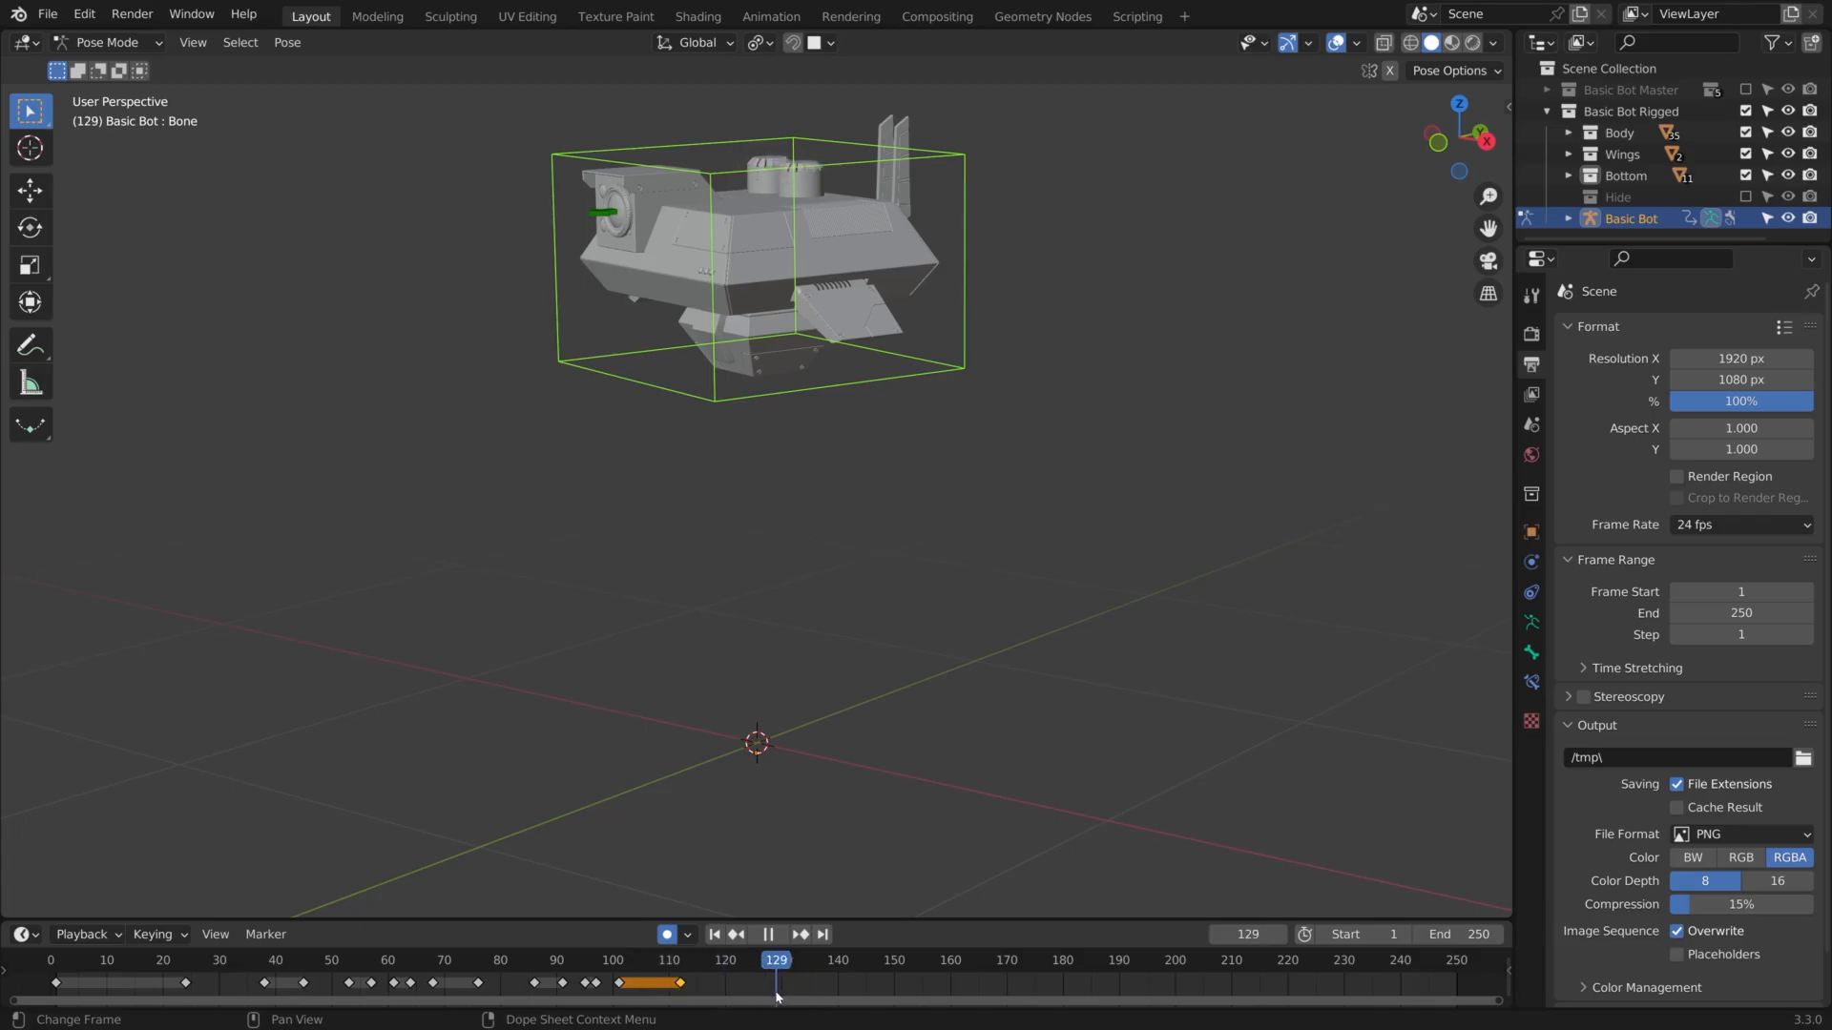
key("space")
Show the bone's transform values and enable the armature's bone axes display
middle_click_drag(1047, 464, 1041, 470, "shift")
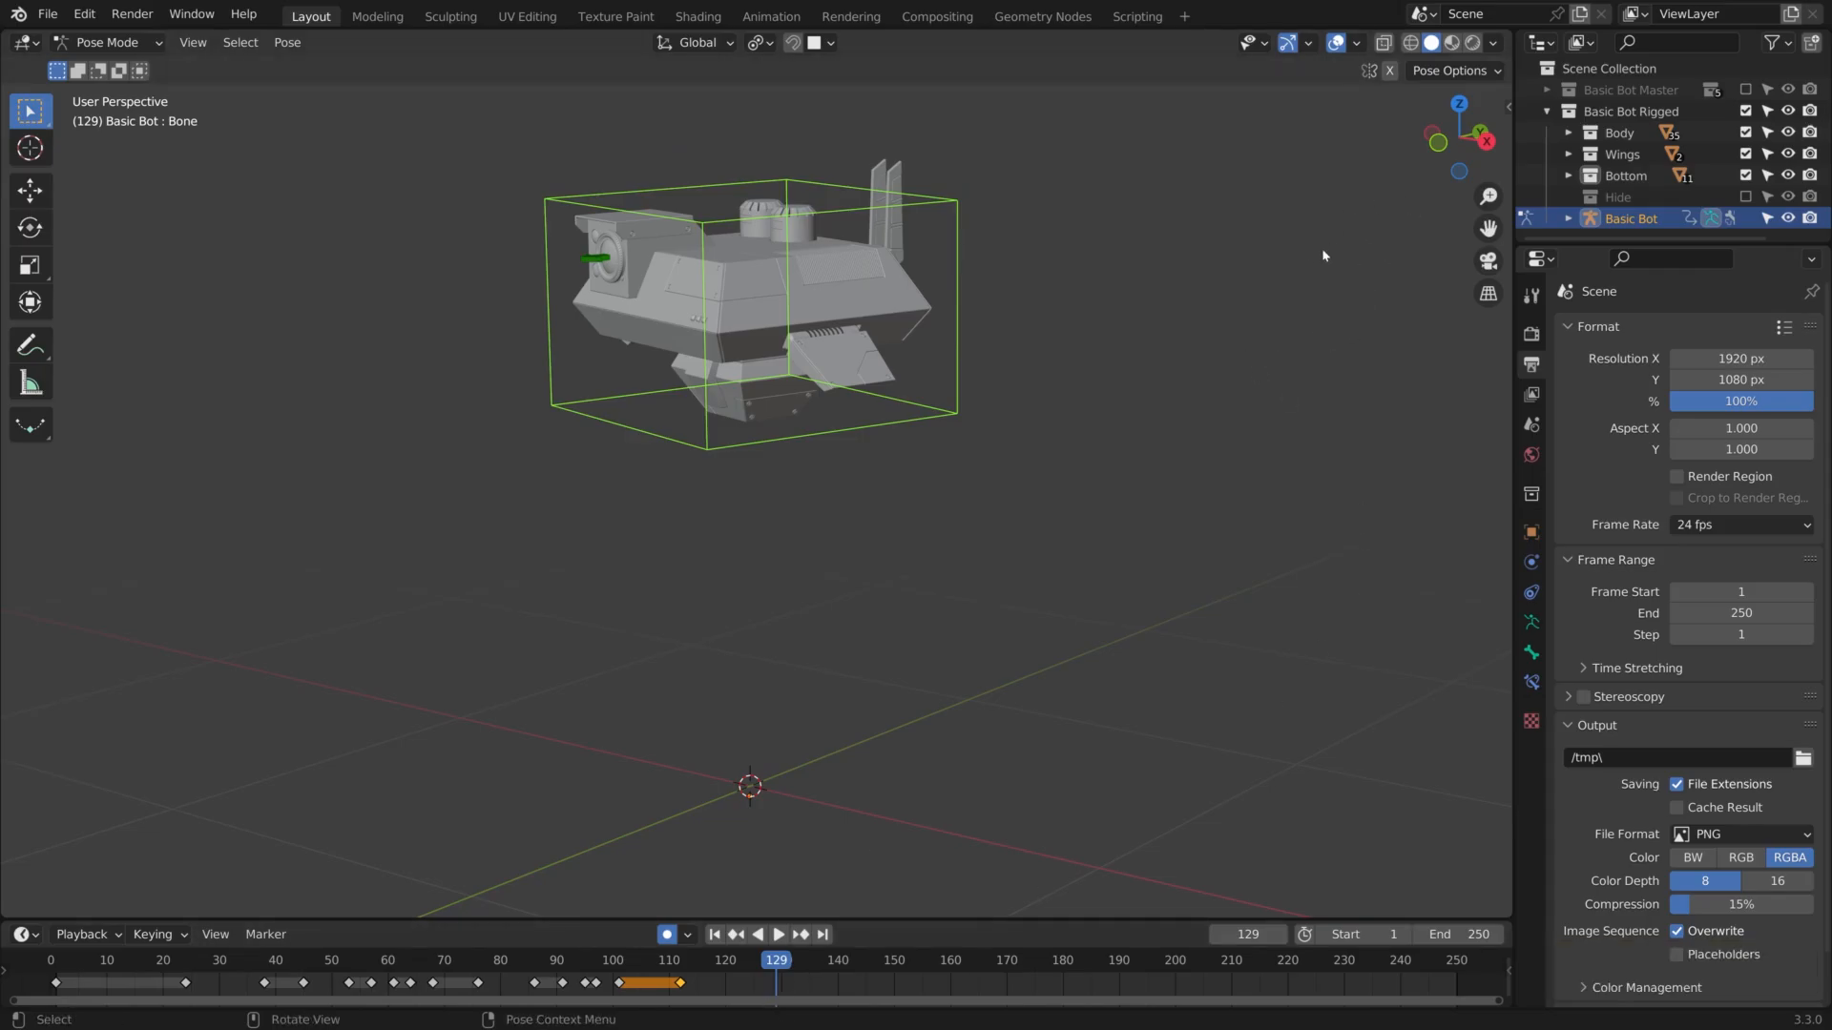
key("n")
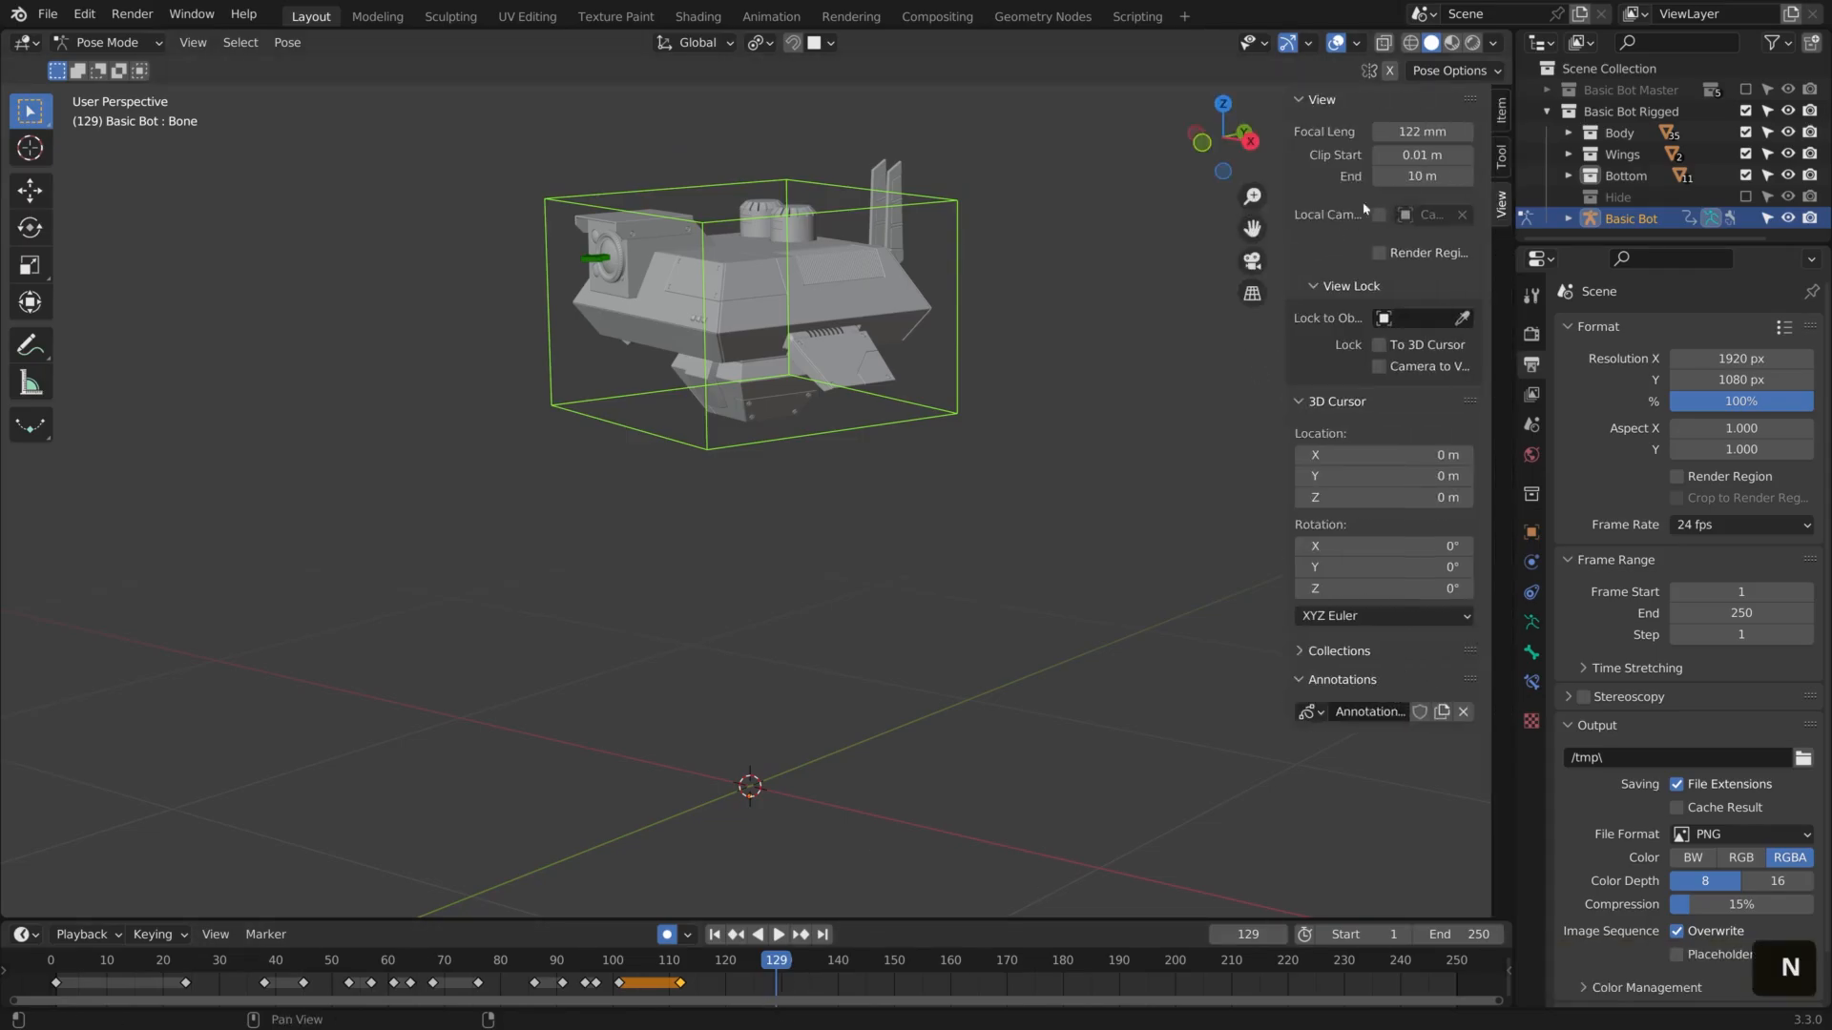
left_click(1501, 111)
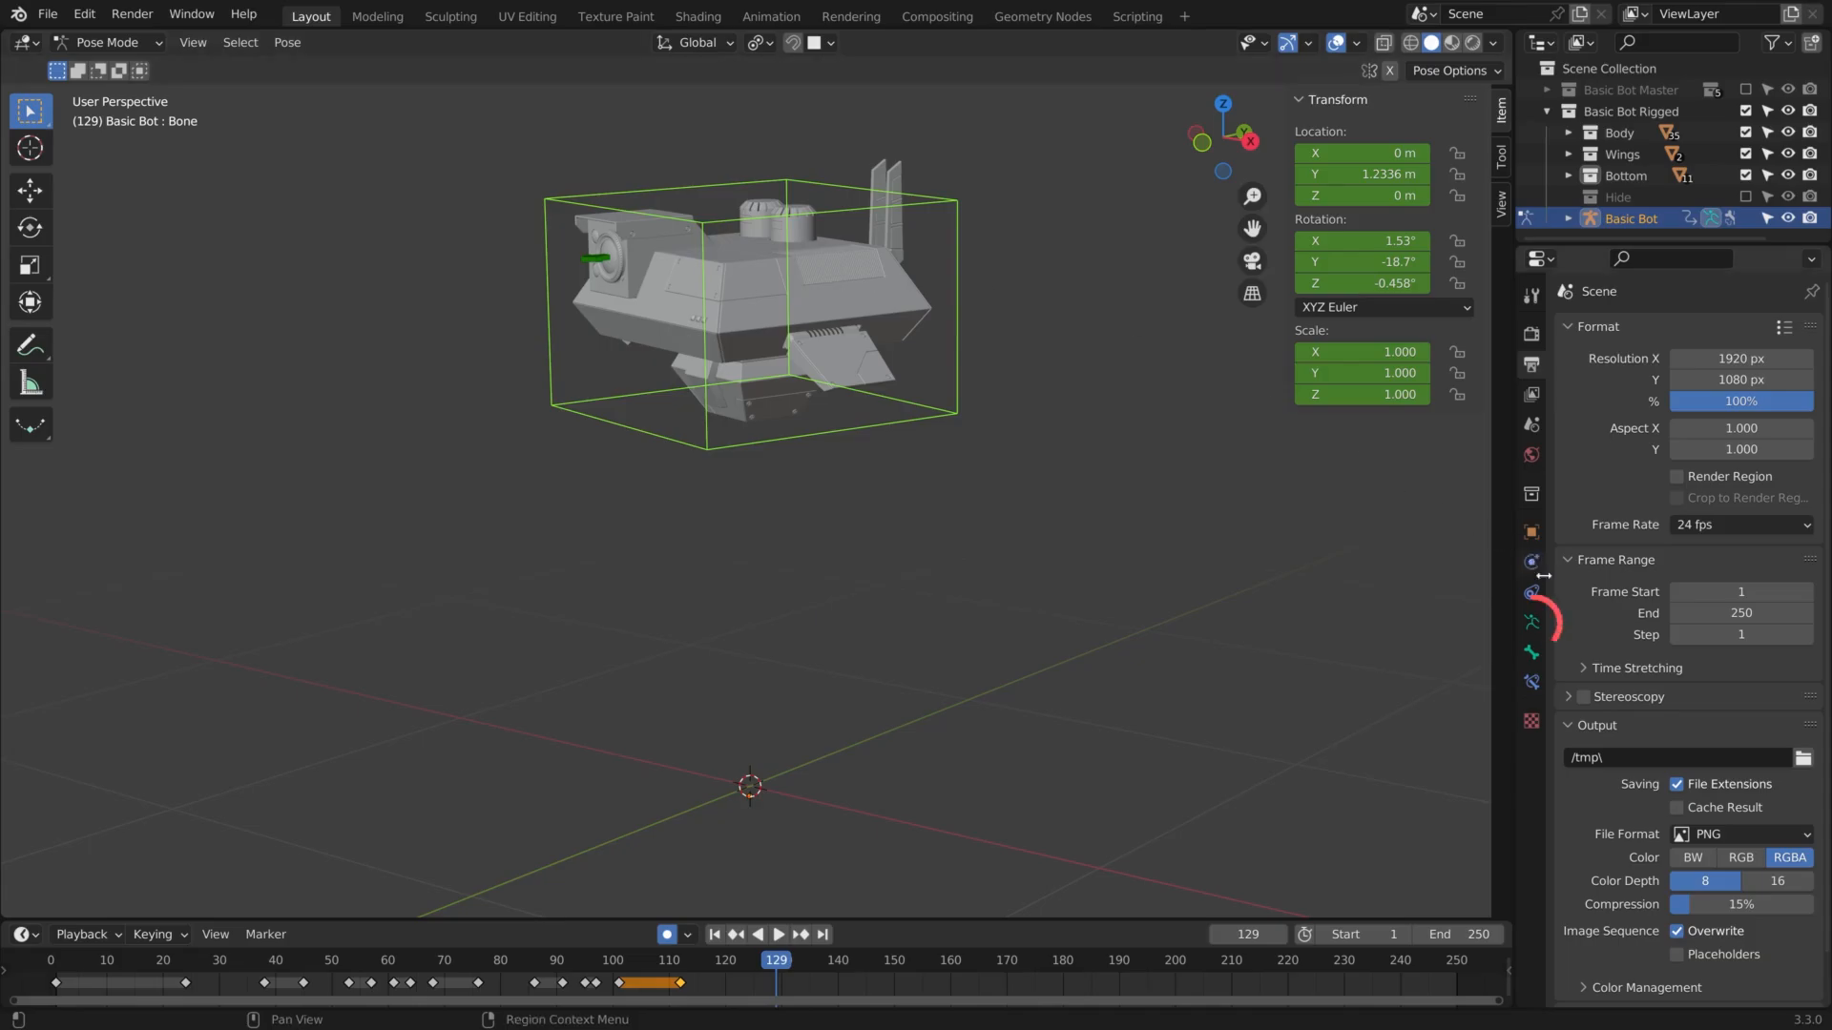
left_click(1531, 622)
scroll(1619, 745, "down", 2)
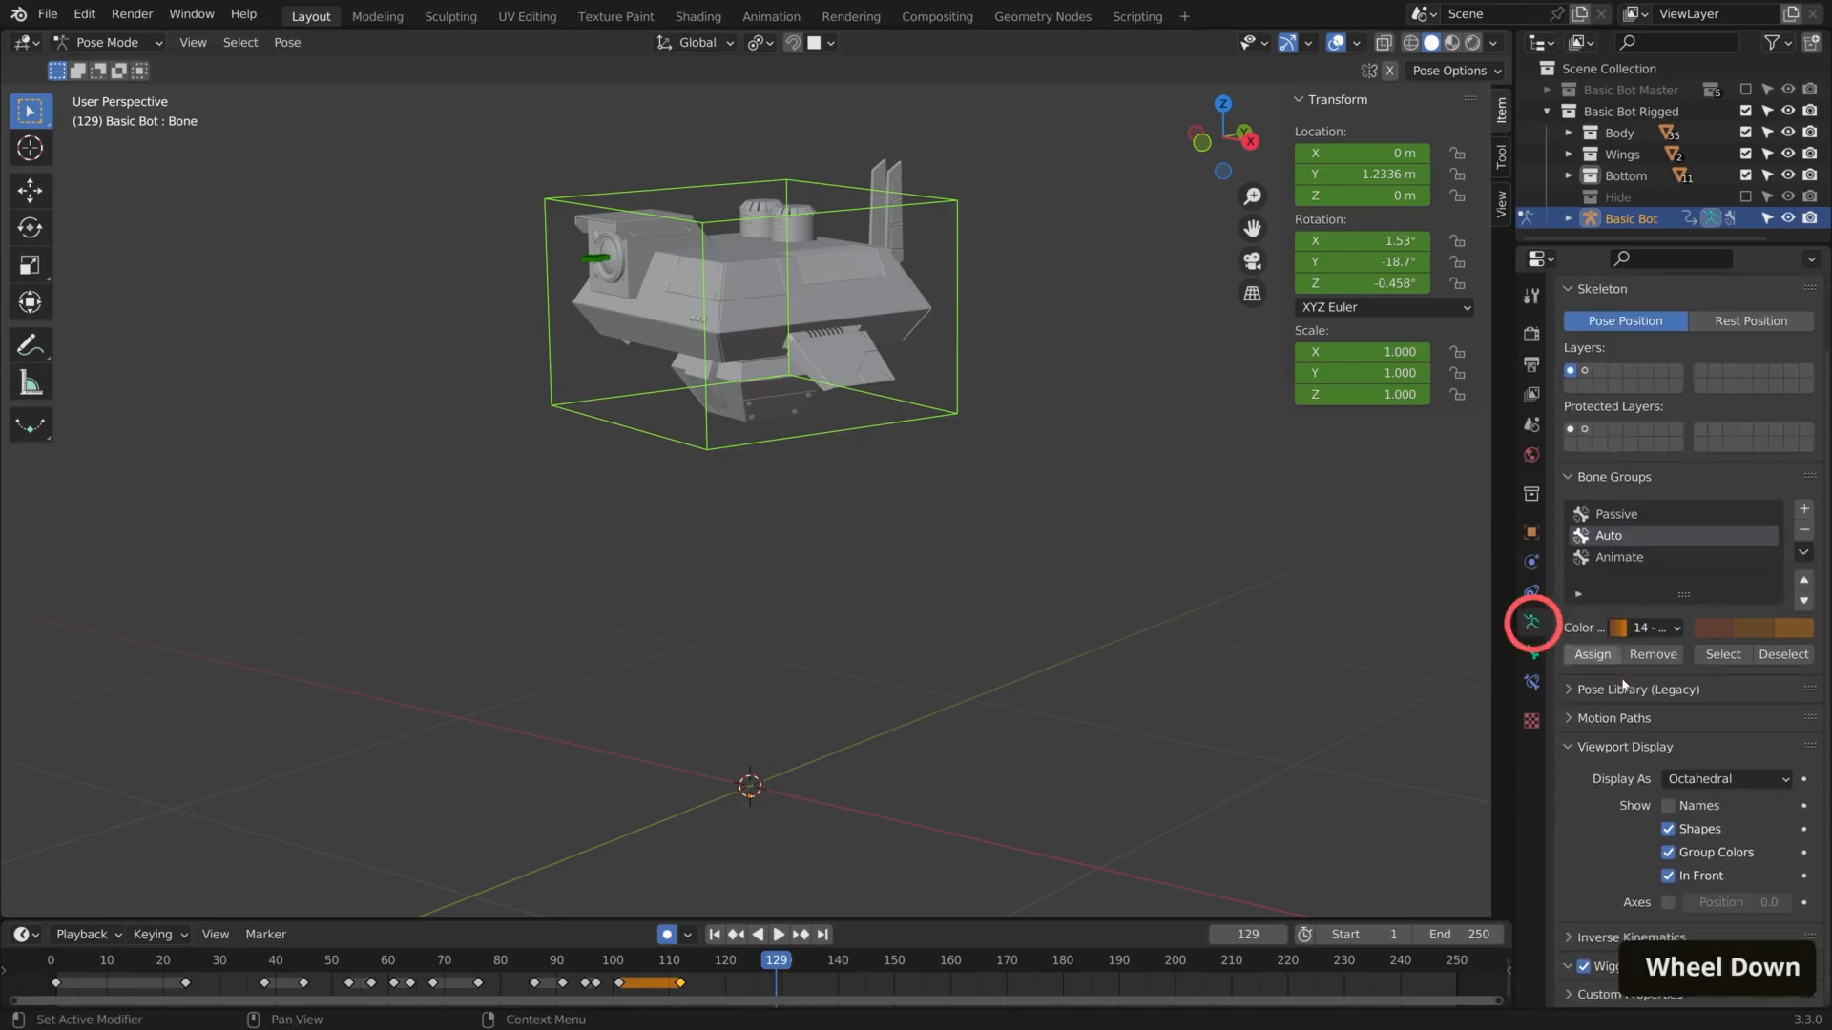
left_click(1668, 901)
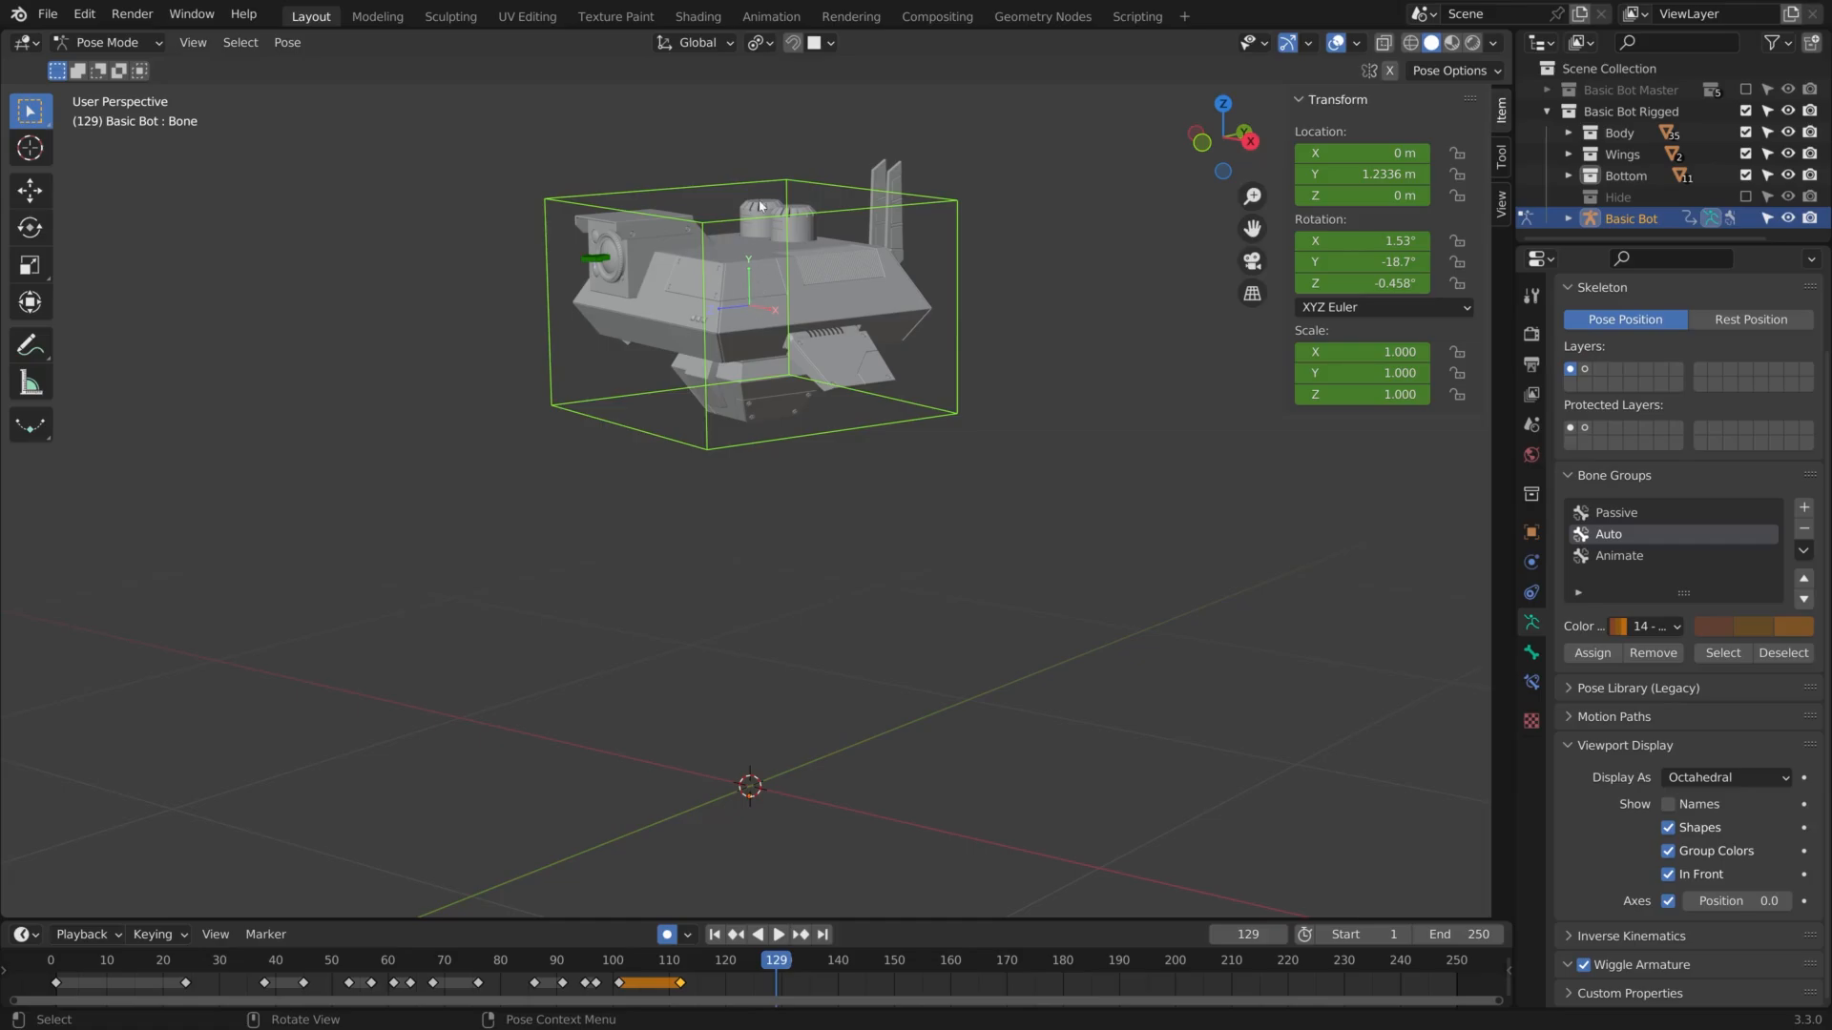
Add 360° to the main bone's current Y rotation at frame 129
left_click(1364, 262)
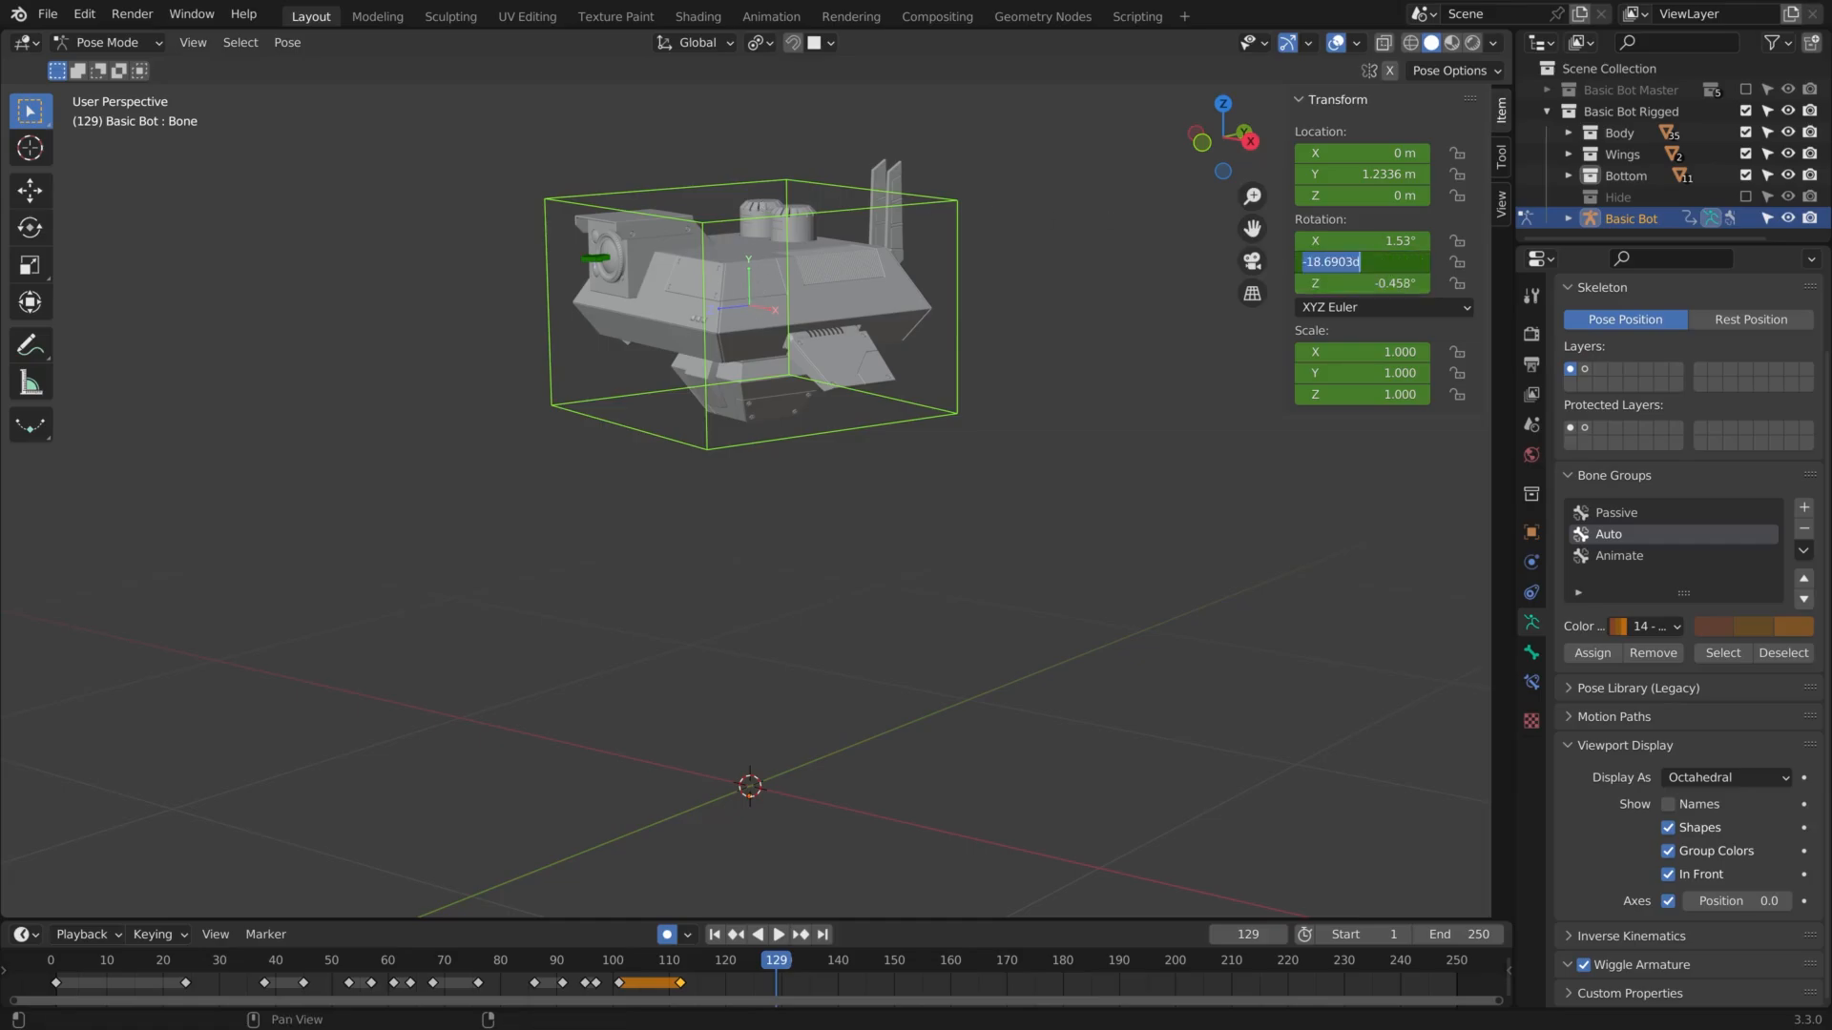
type("+")
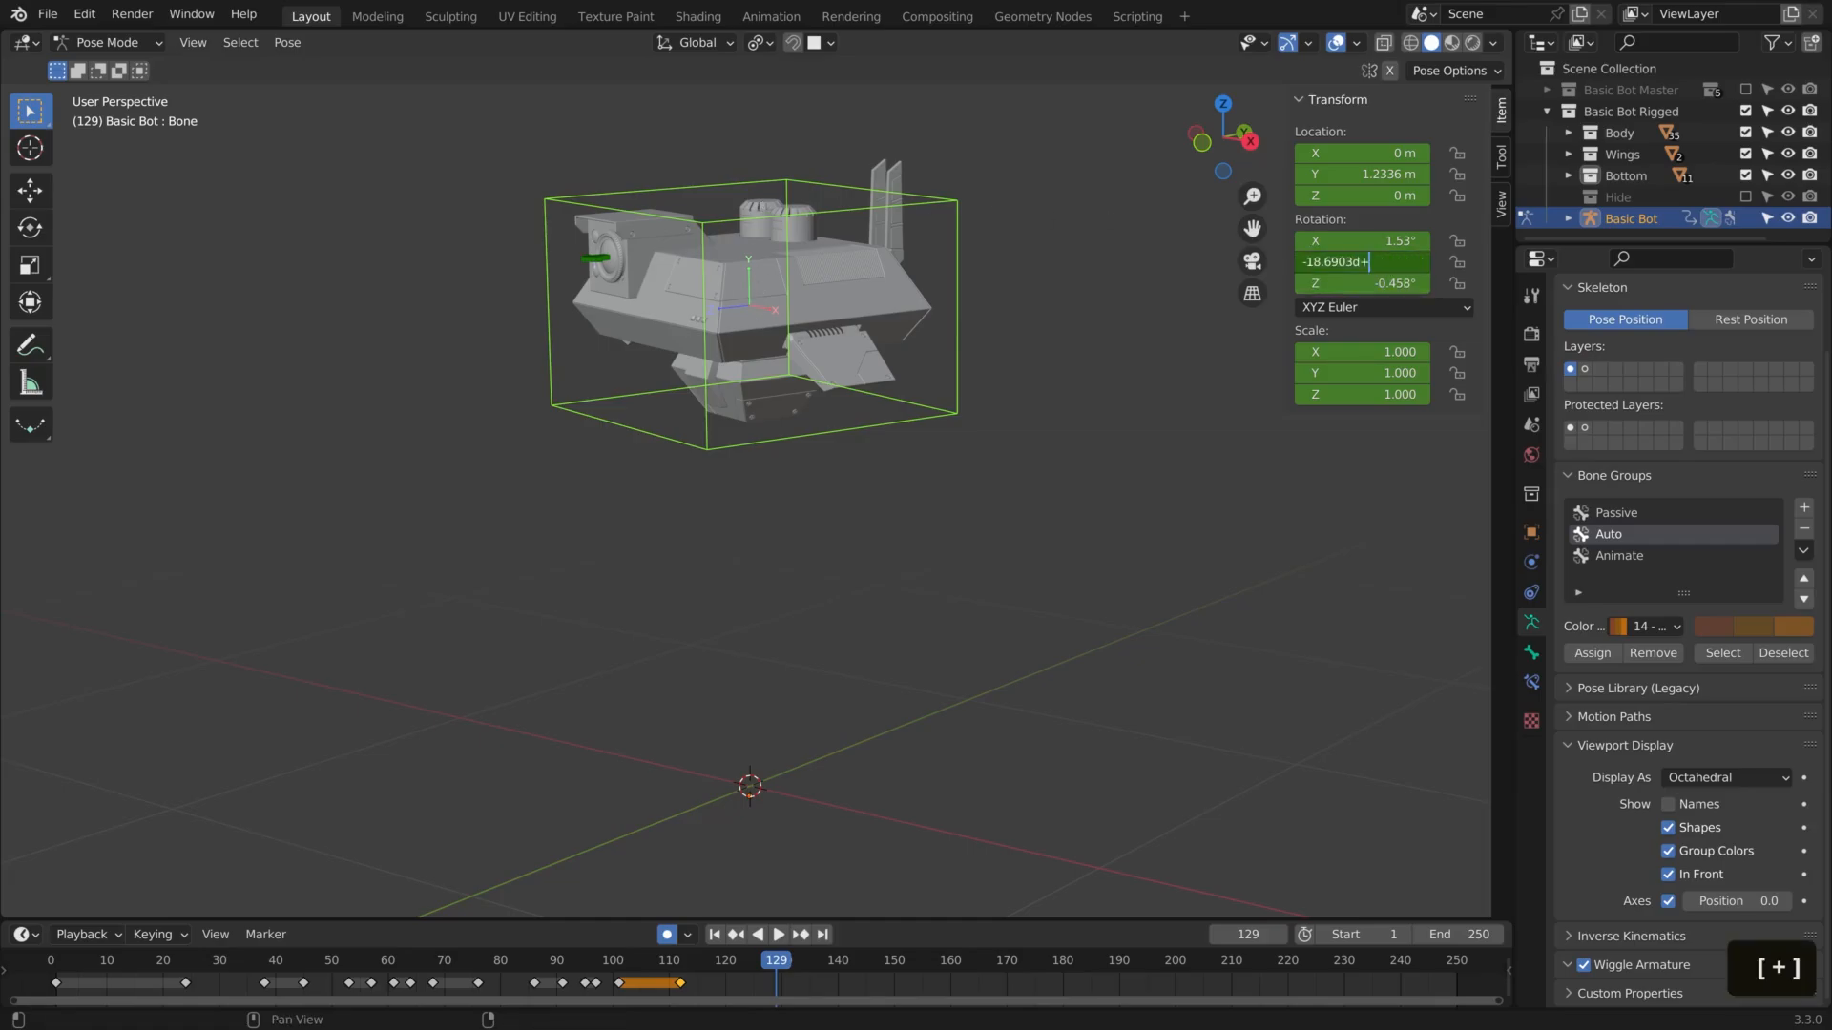
type("360")
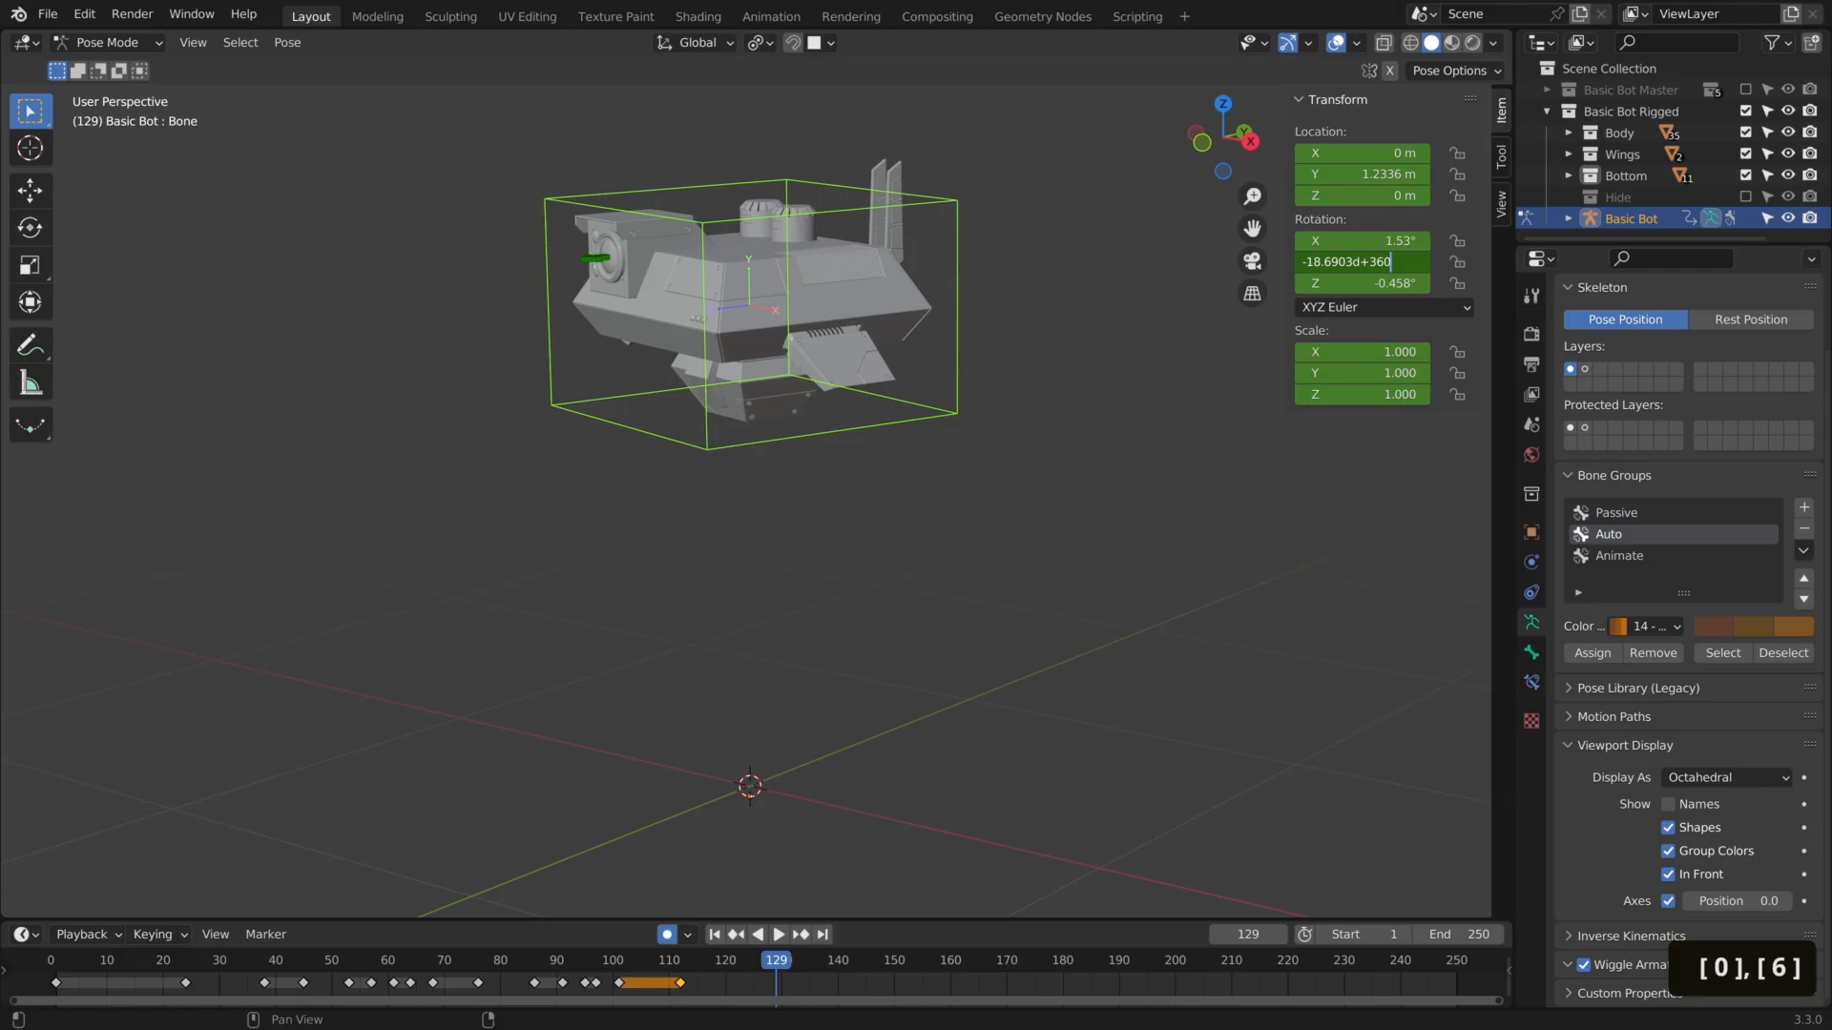
key("Return")
left_click_drag(796, 963, 776, 995)
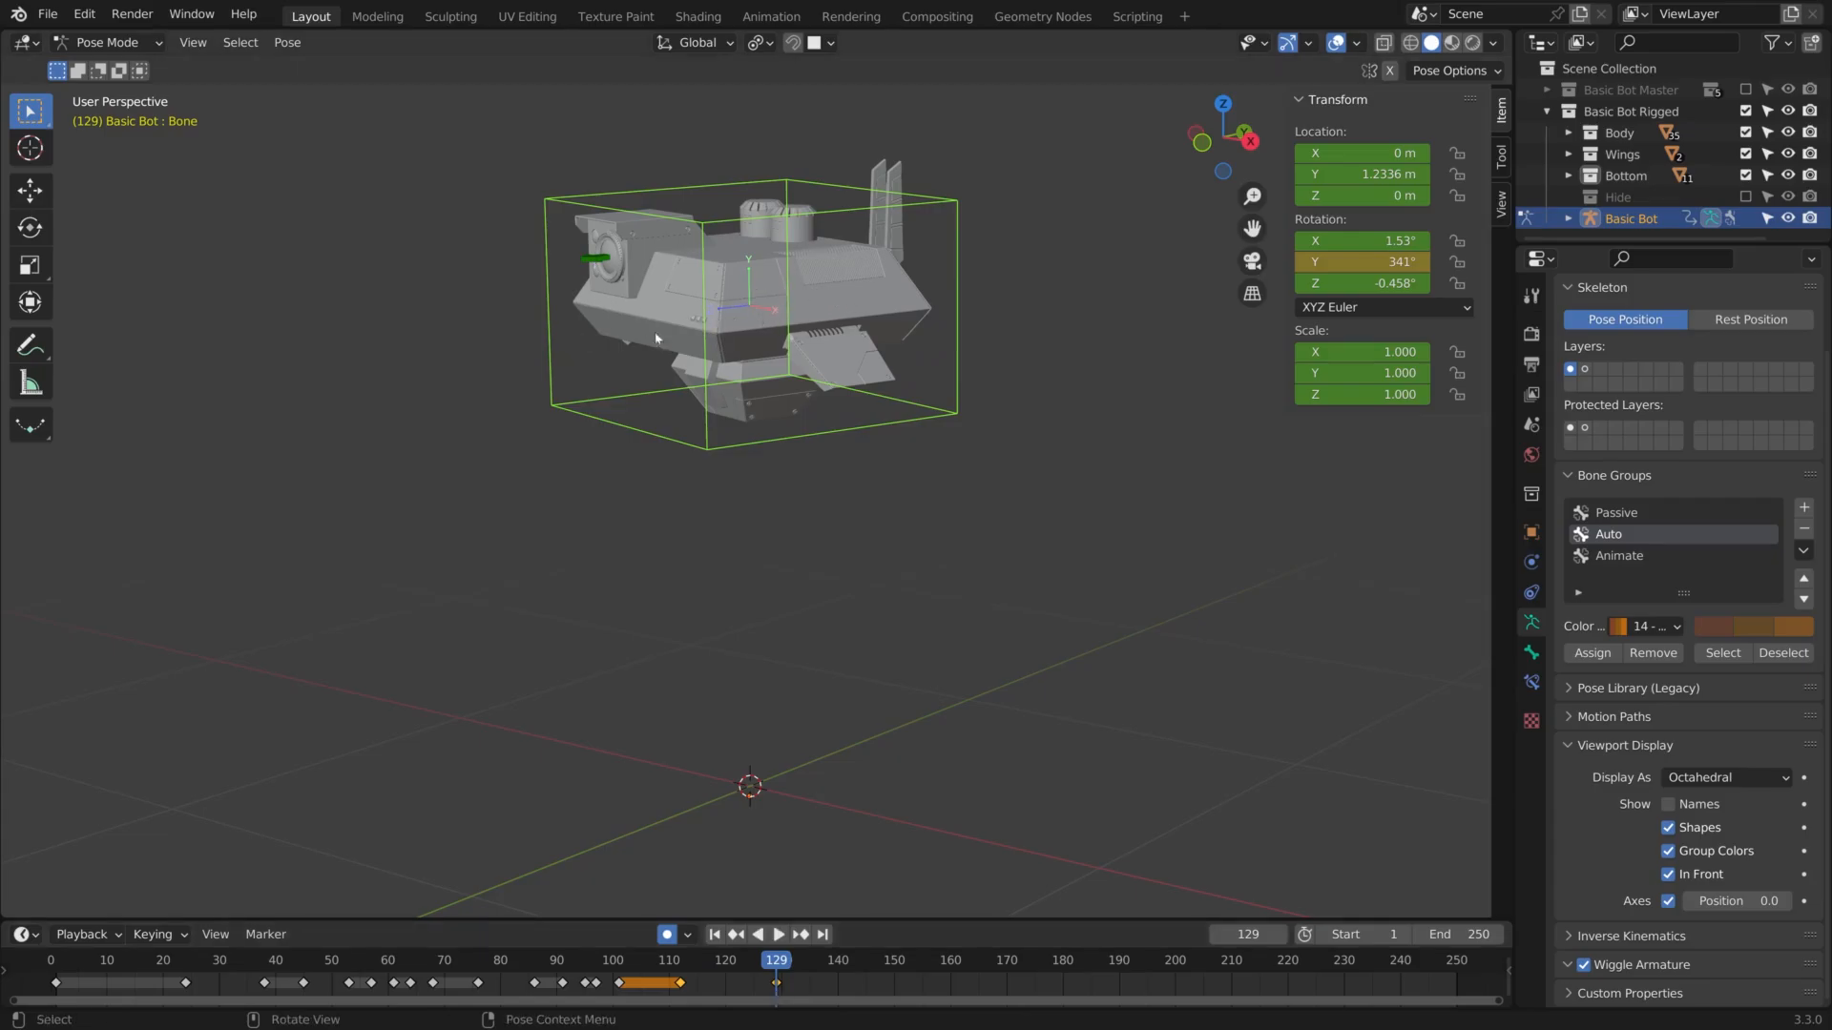
At frame 129, set the main bone's rotation to 0° on X, 360° on Y and 0° on Z
left_click(1364, 262)
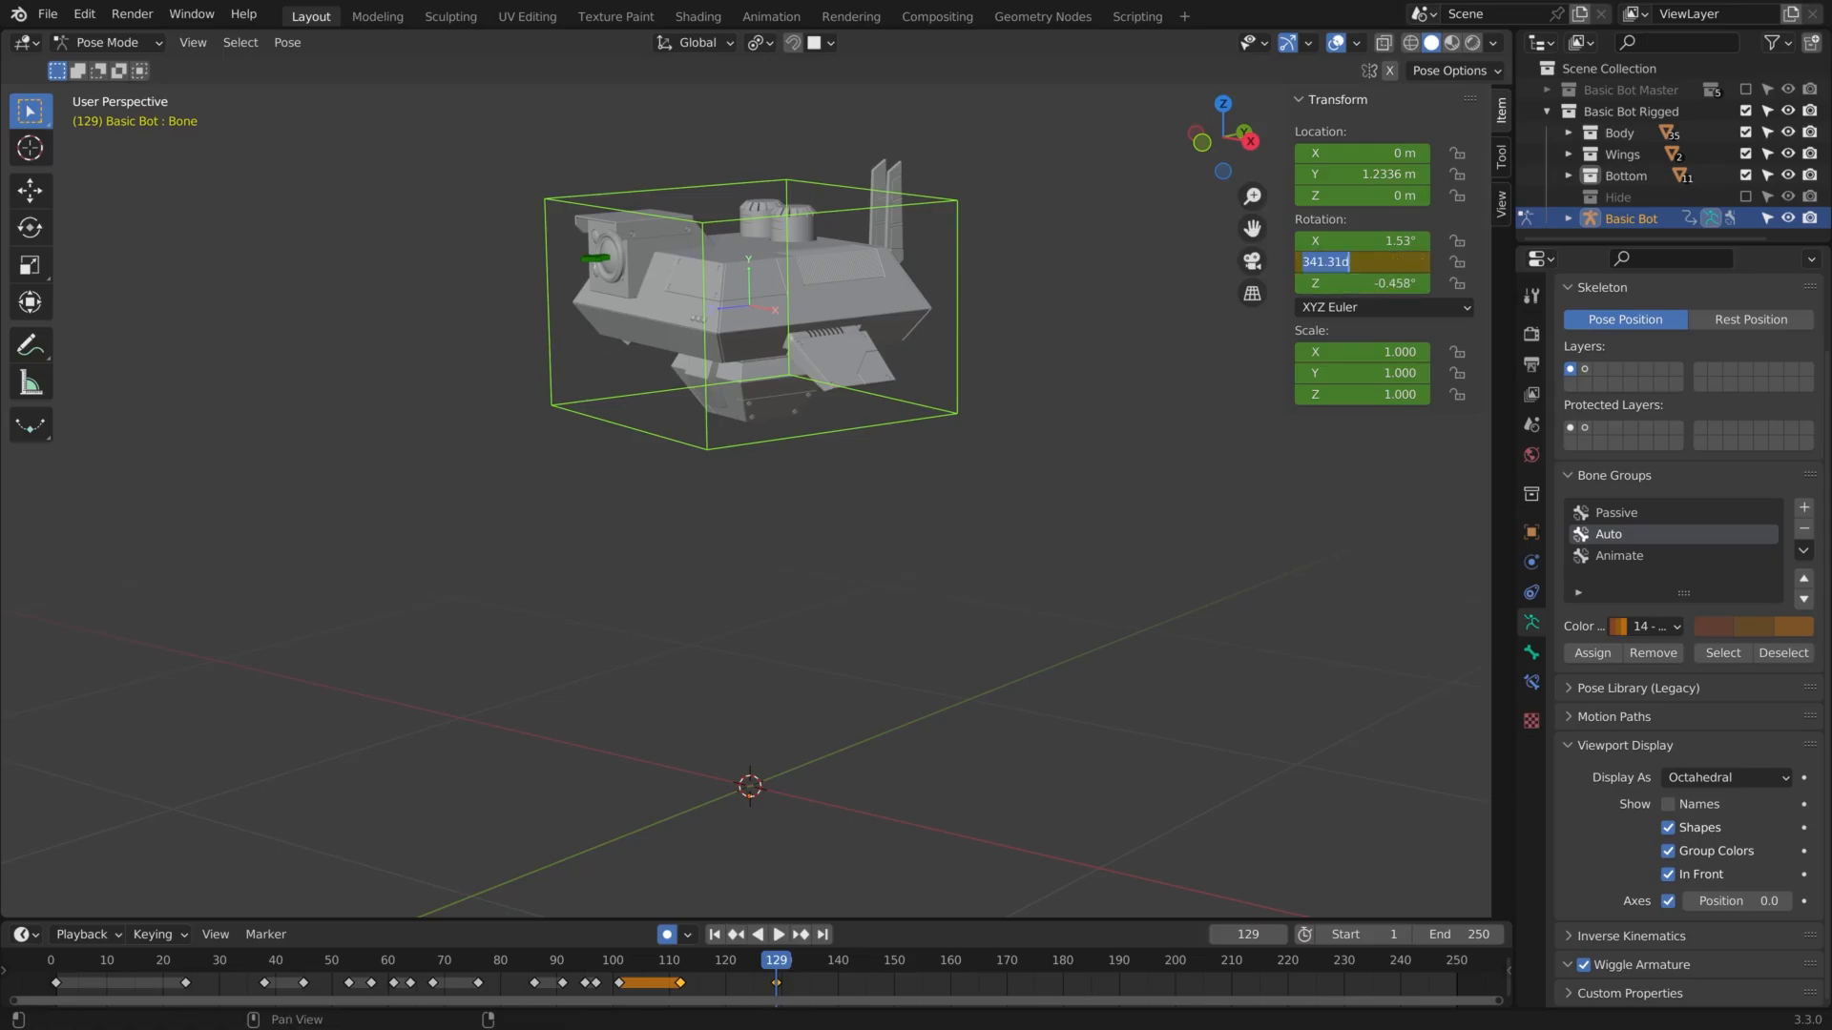
type("360")
key("Return")
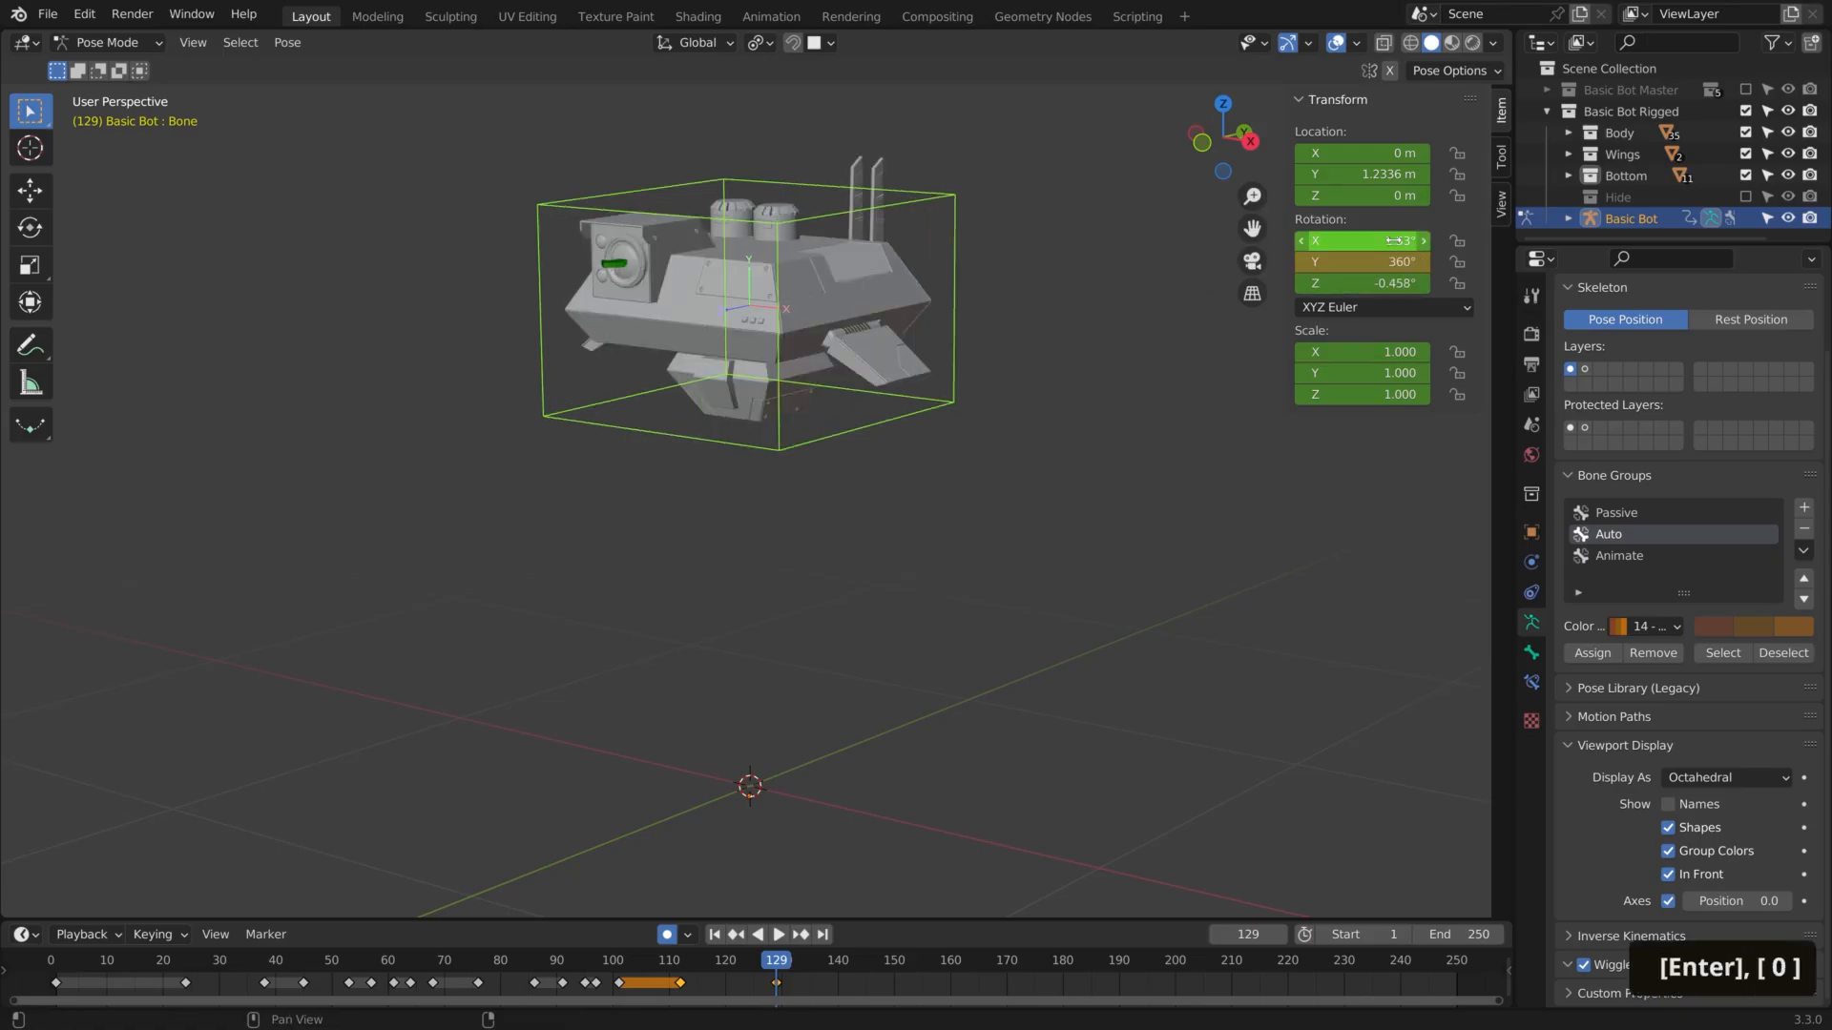
key("Return")
type("0")
key("Return")
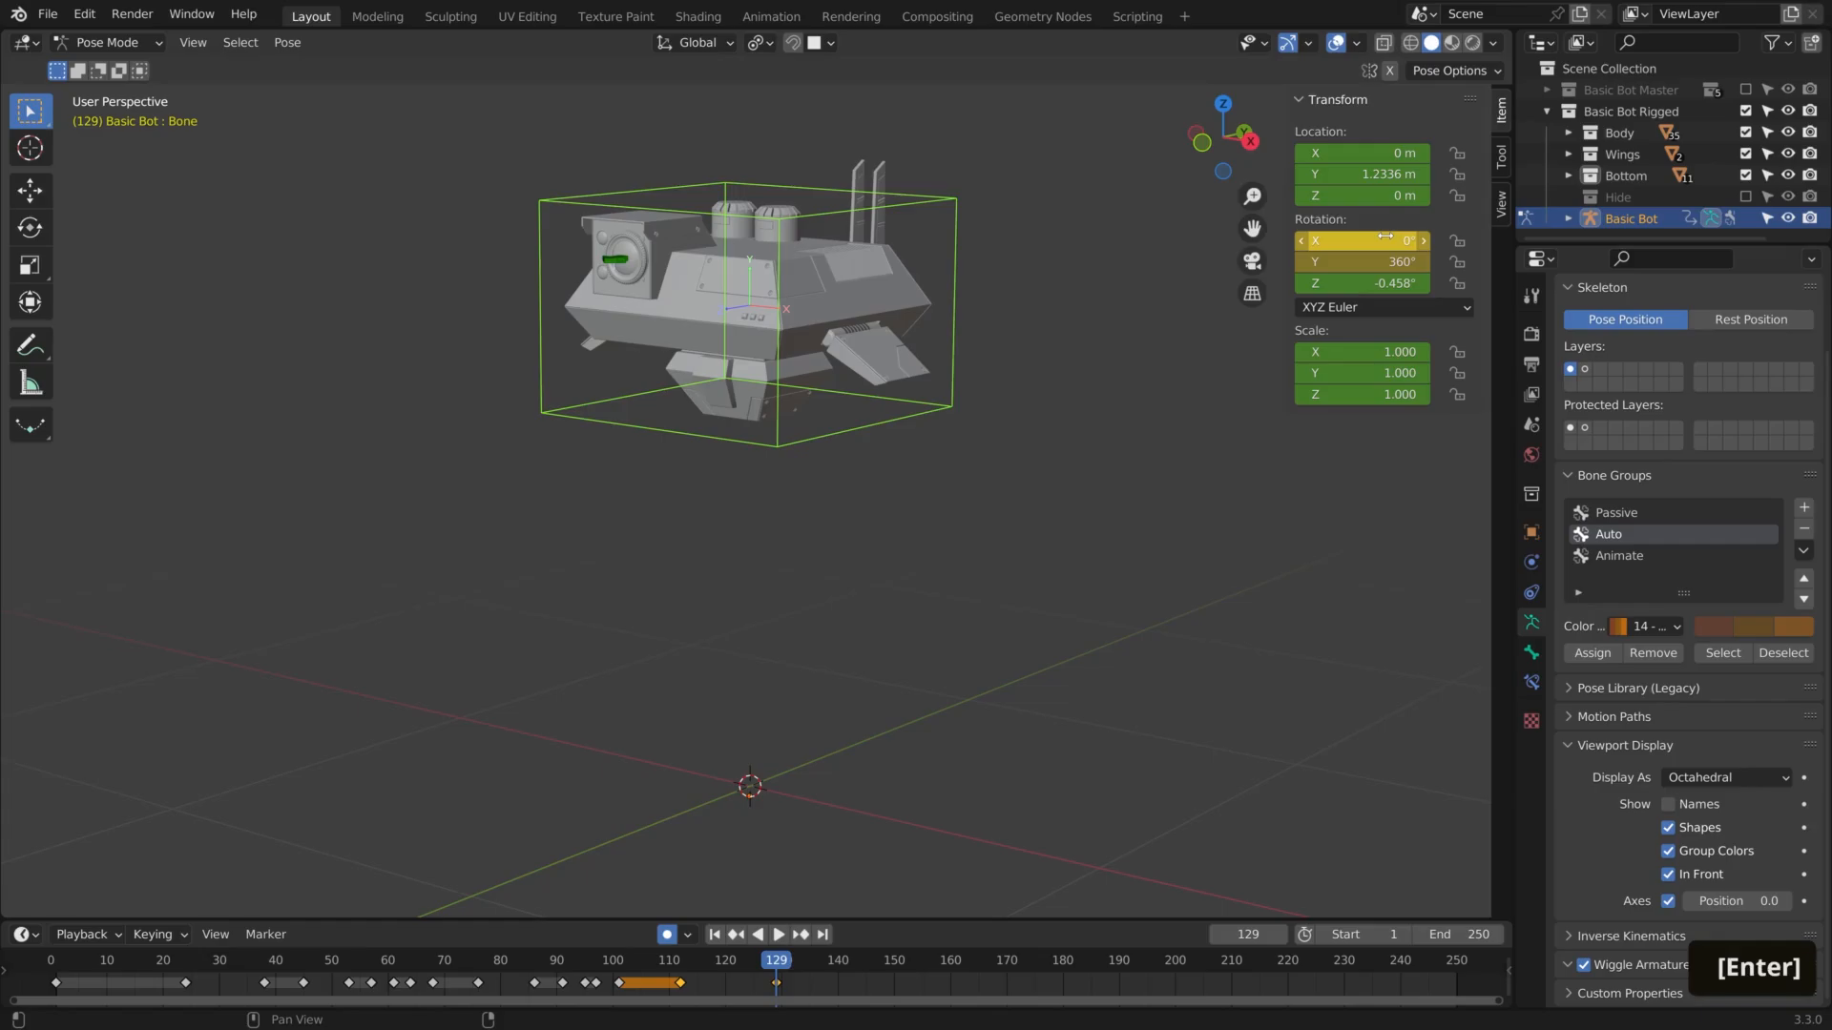
key("Return")
type("0")
key("Return")
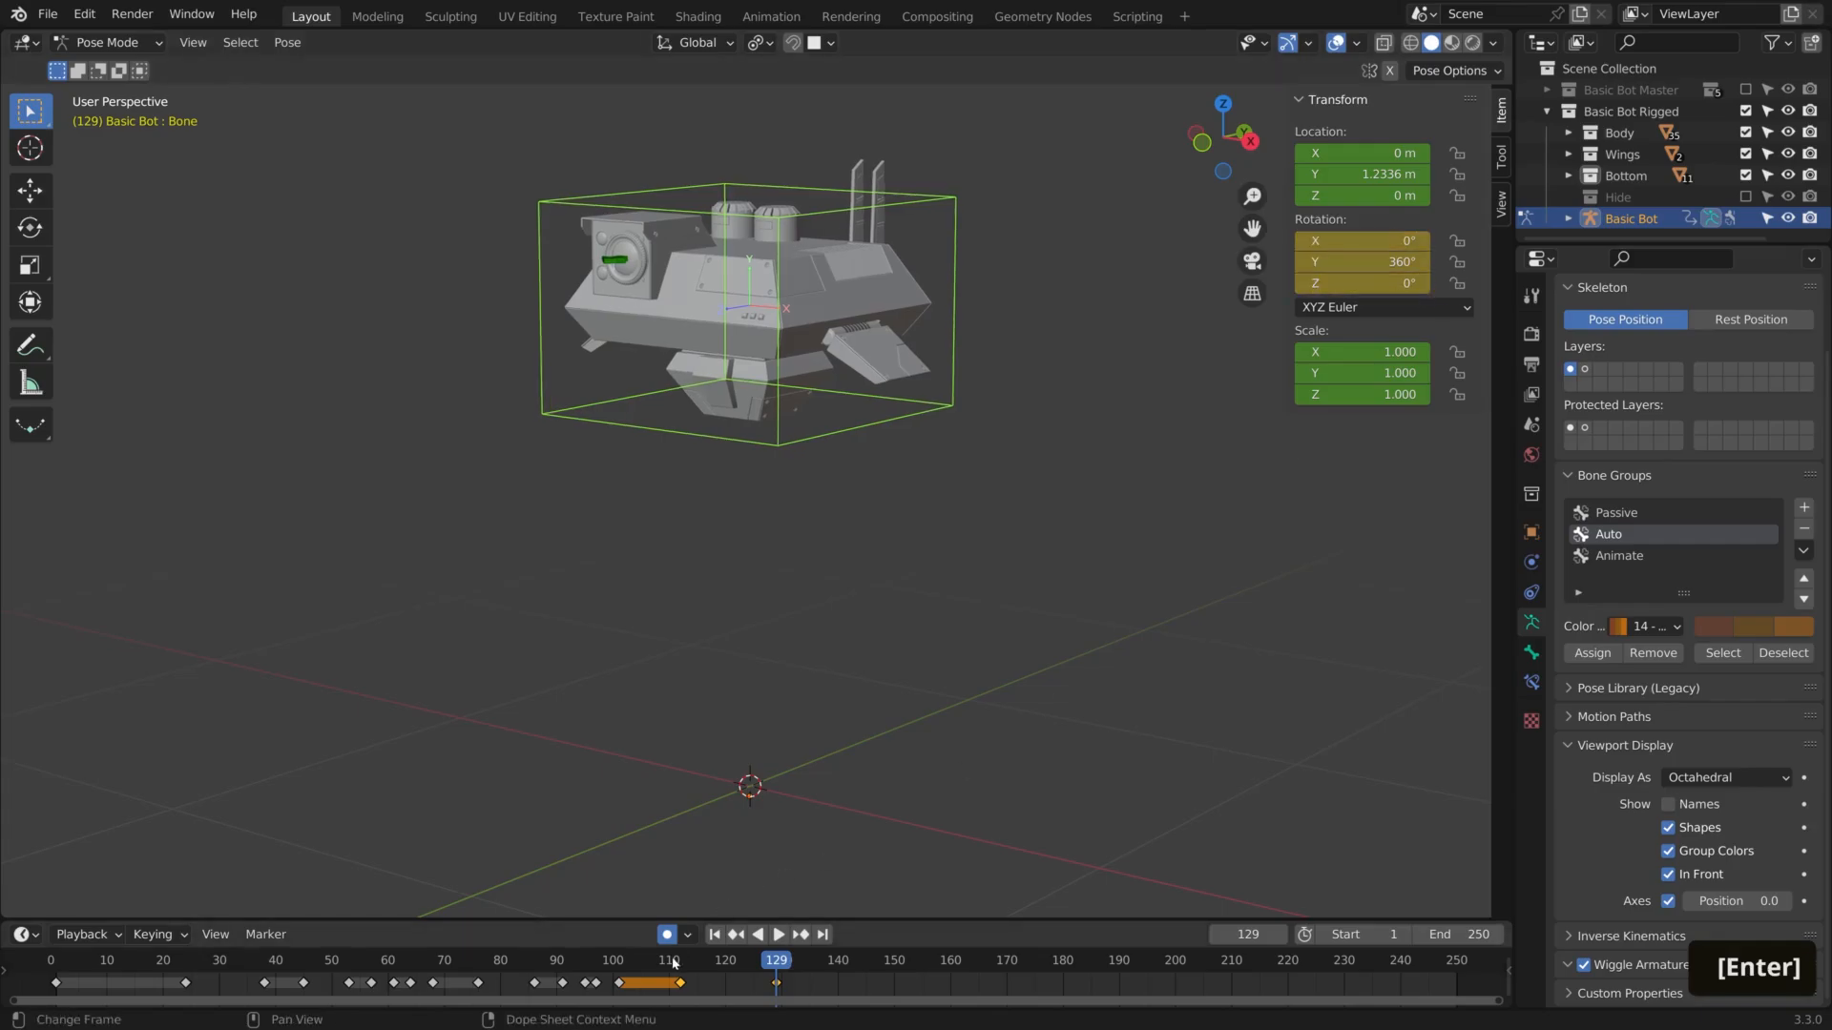
Play back the whole animation from frame 1 to review the full spin
left_click(56, 971)
key("space")
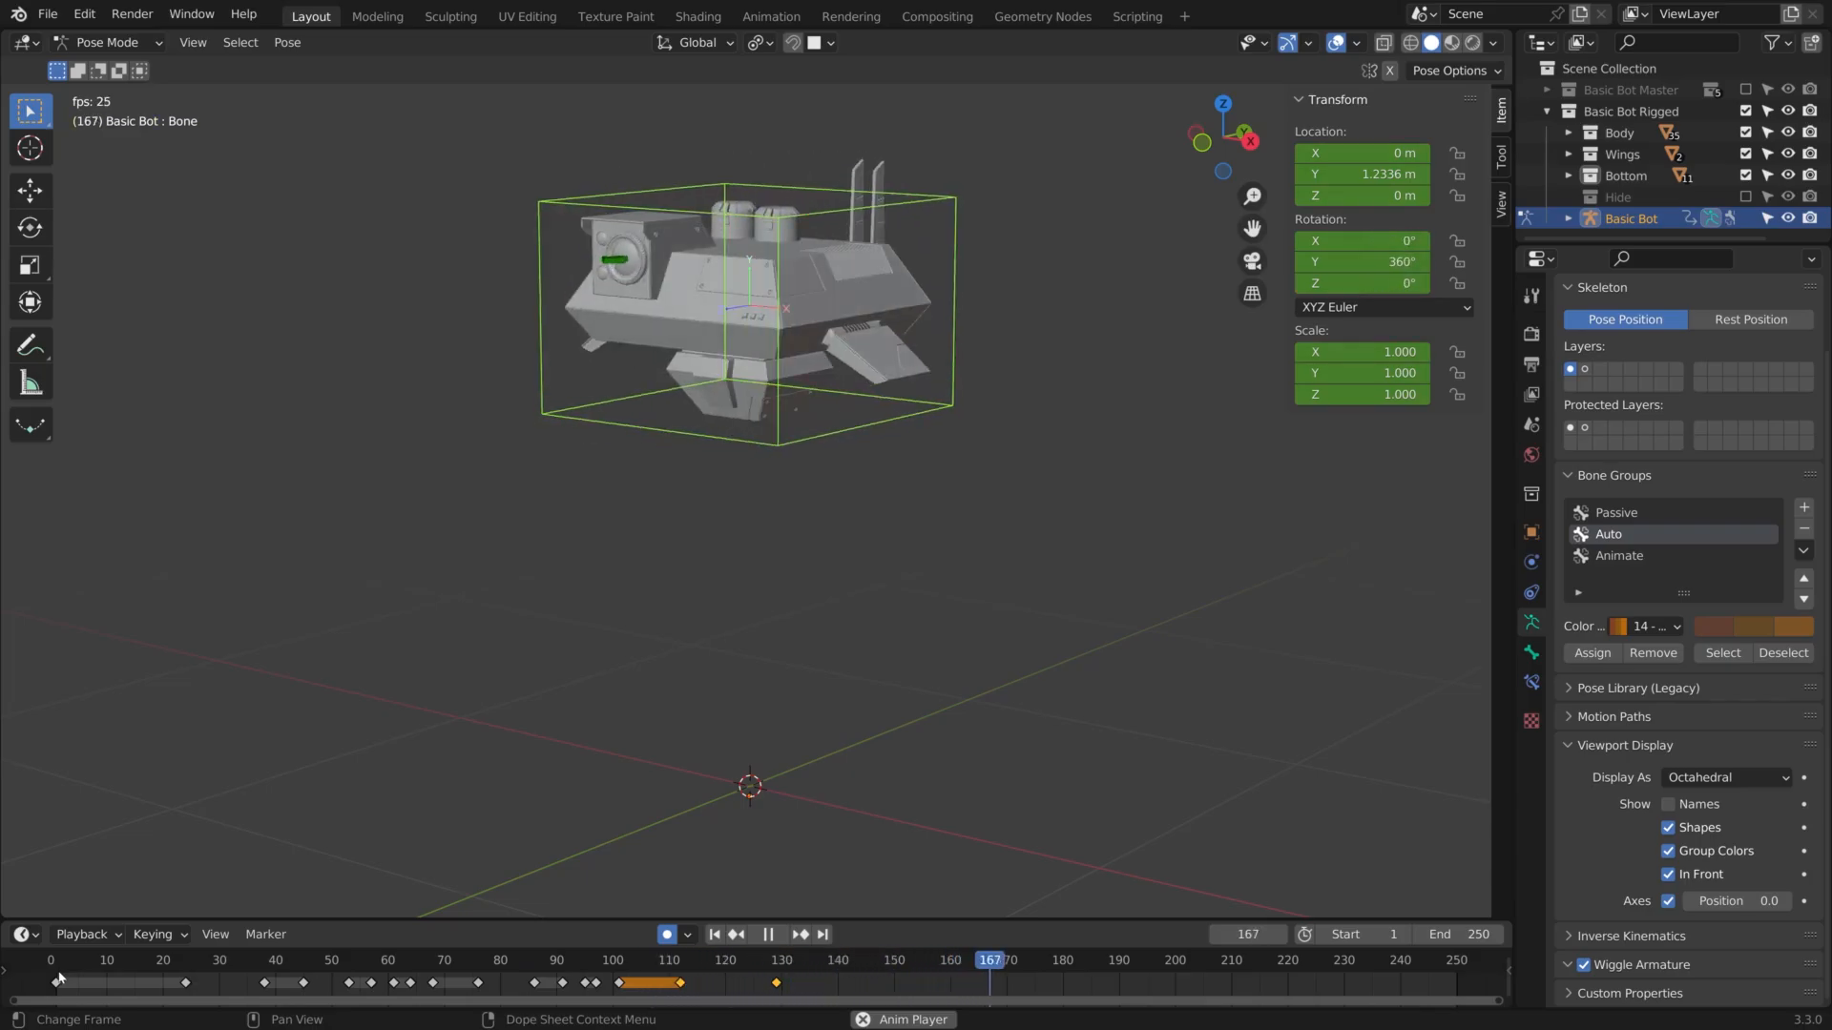
key("space")
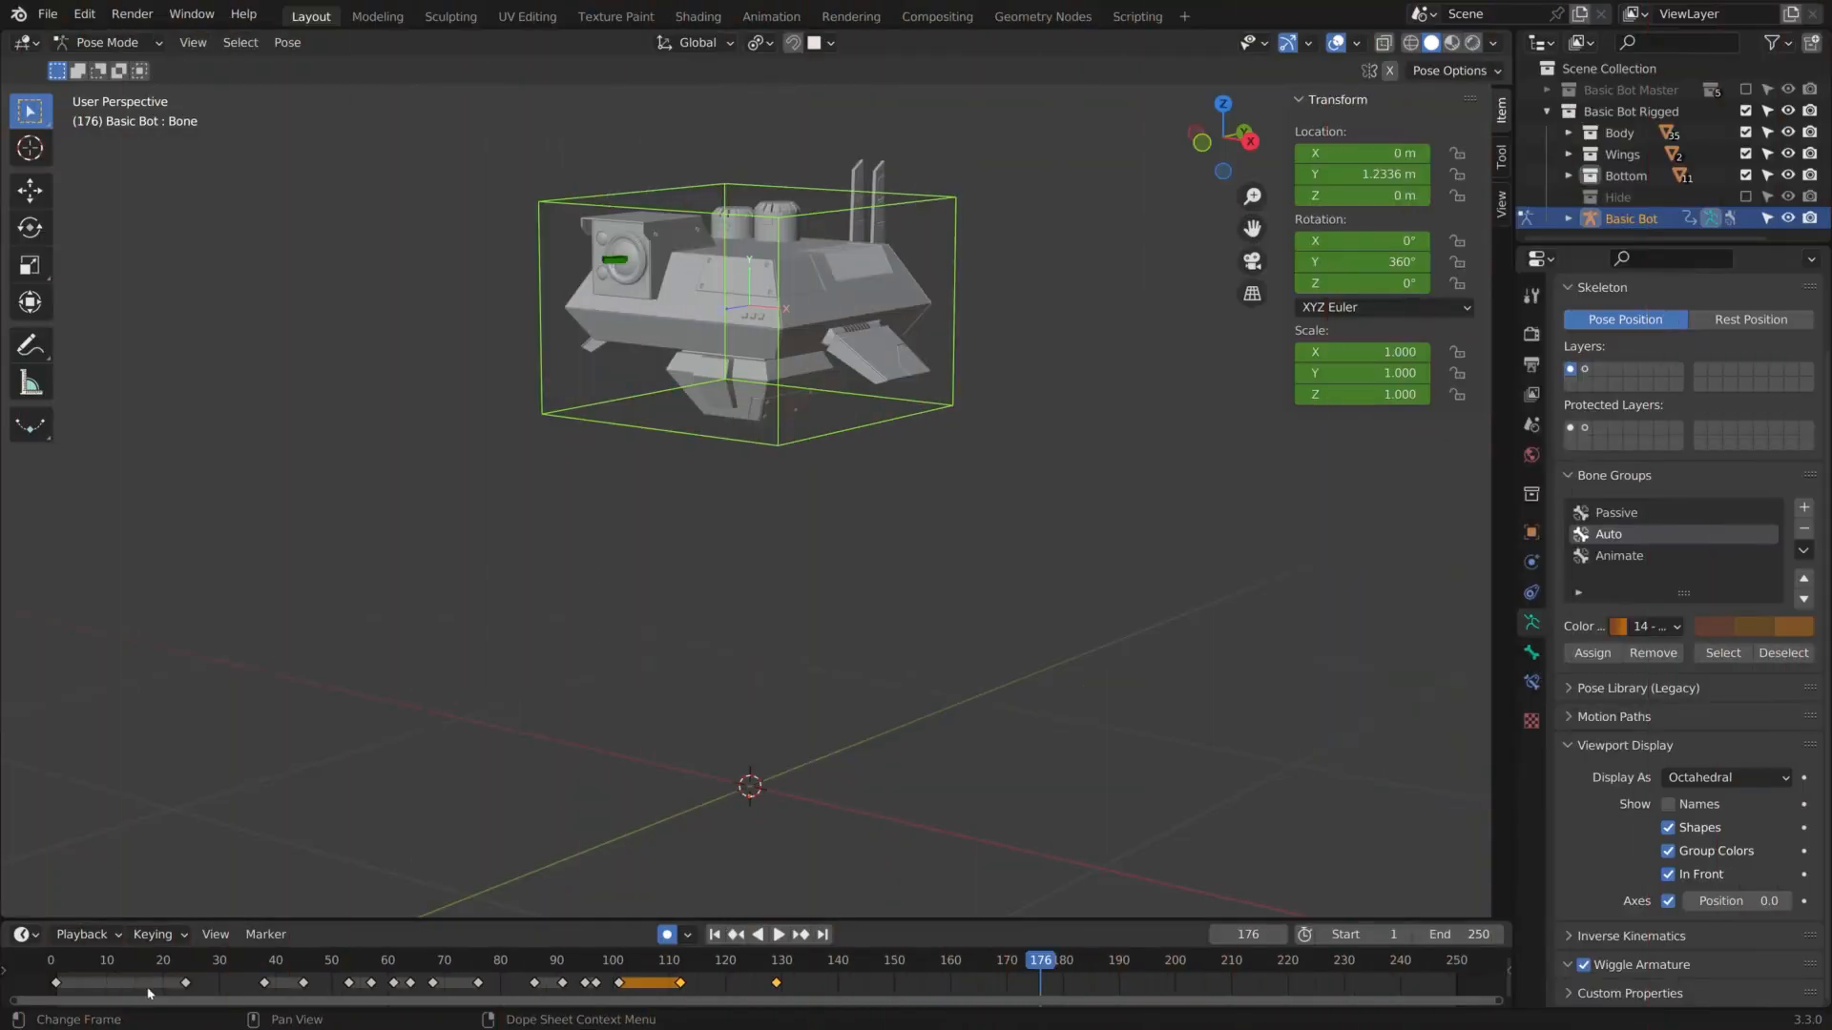
Return to frame 1, inspect the keyframe spacing up close and replay the animation through the full spin
left_click(56, 963)
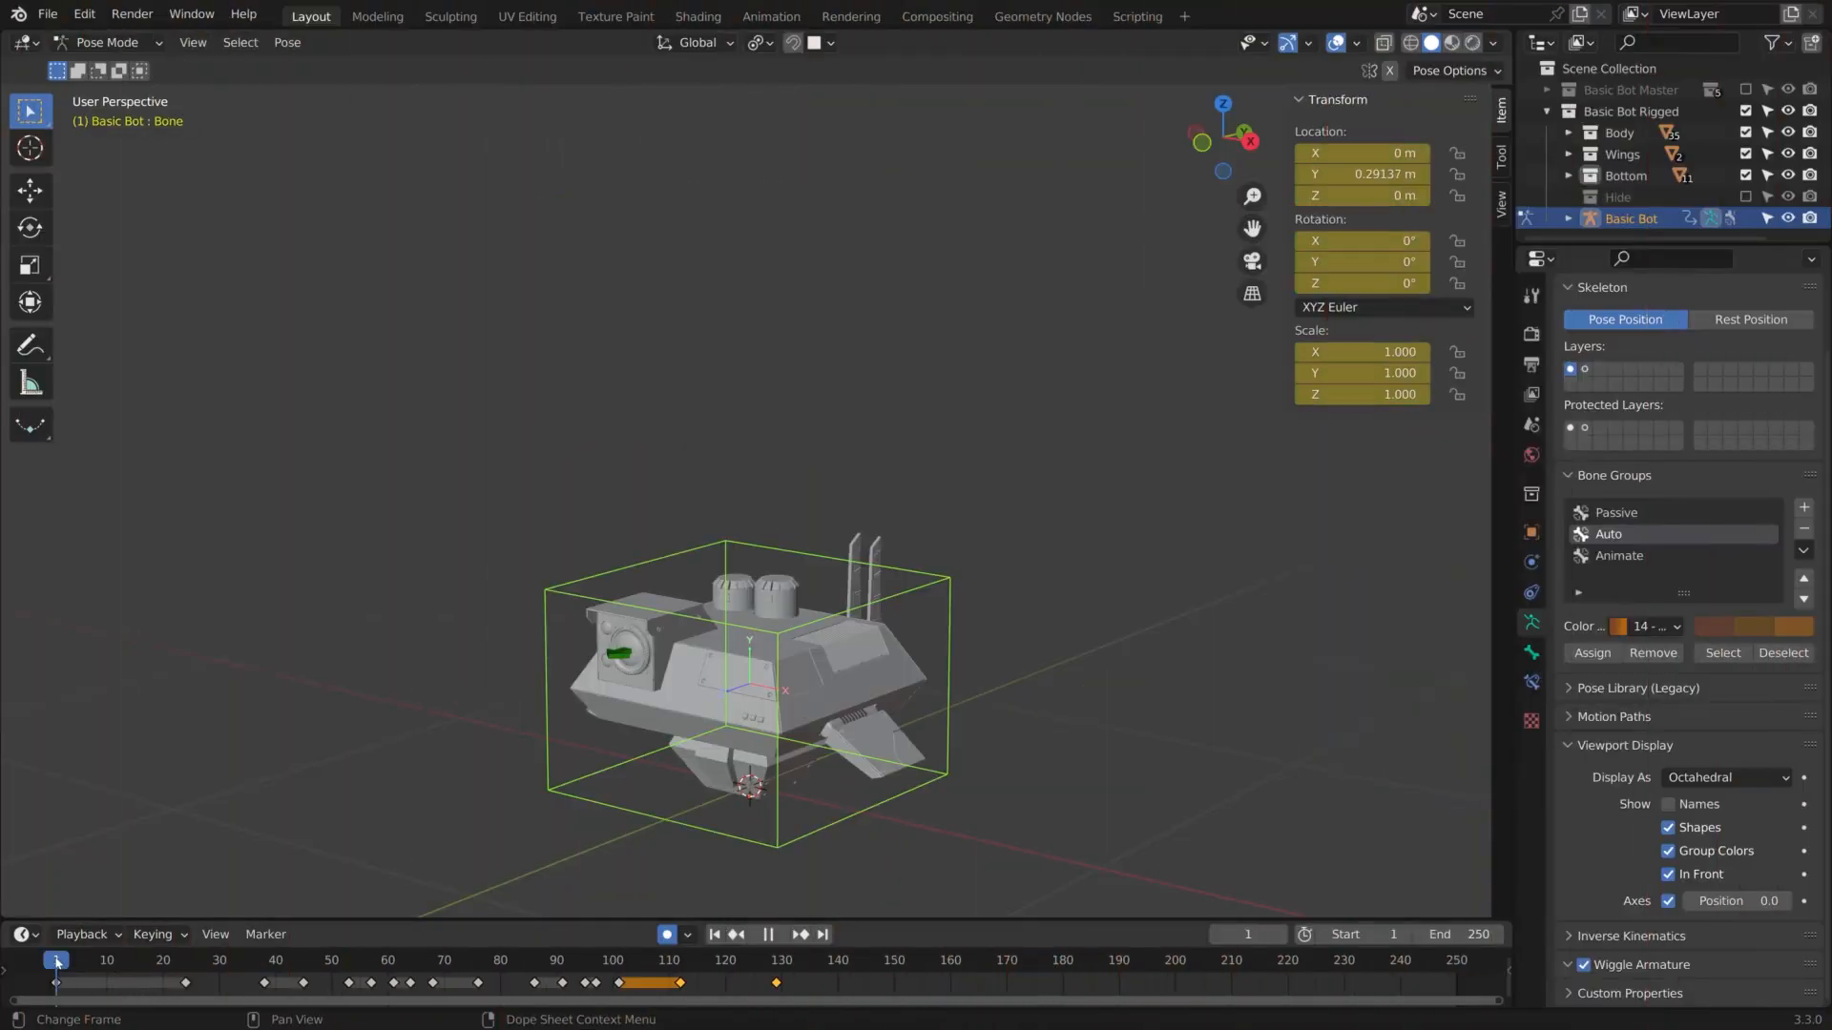
scroll(174, 992, "up", 1)
scroll(174, 992, "down", 1)
middle_click_drag(175, 993, 408, 990)
scroll(408, 990, "up", 1)
scroll(699, 977, "up", 1)
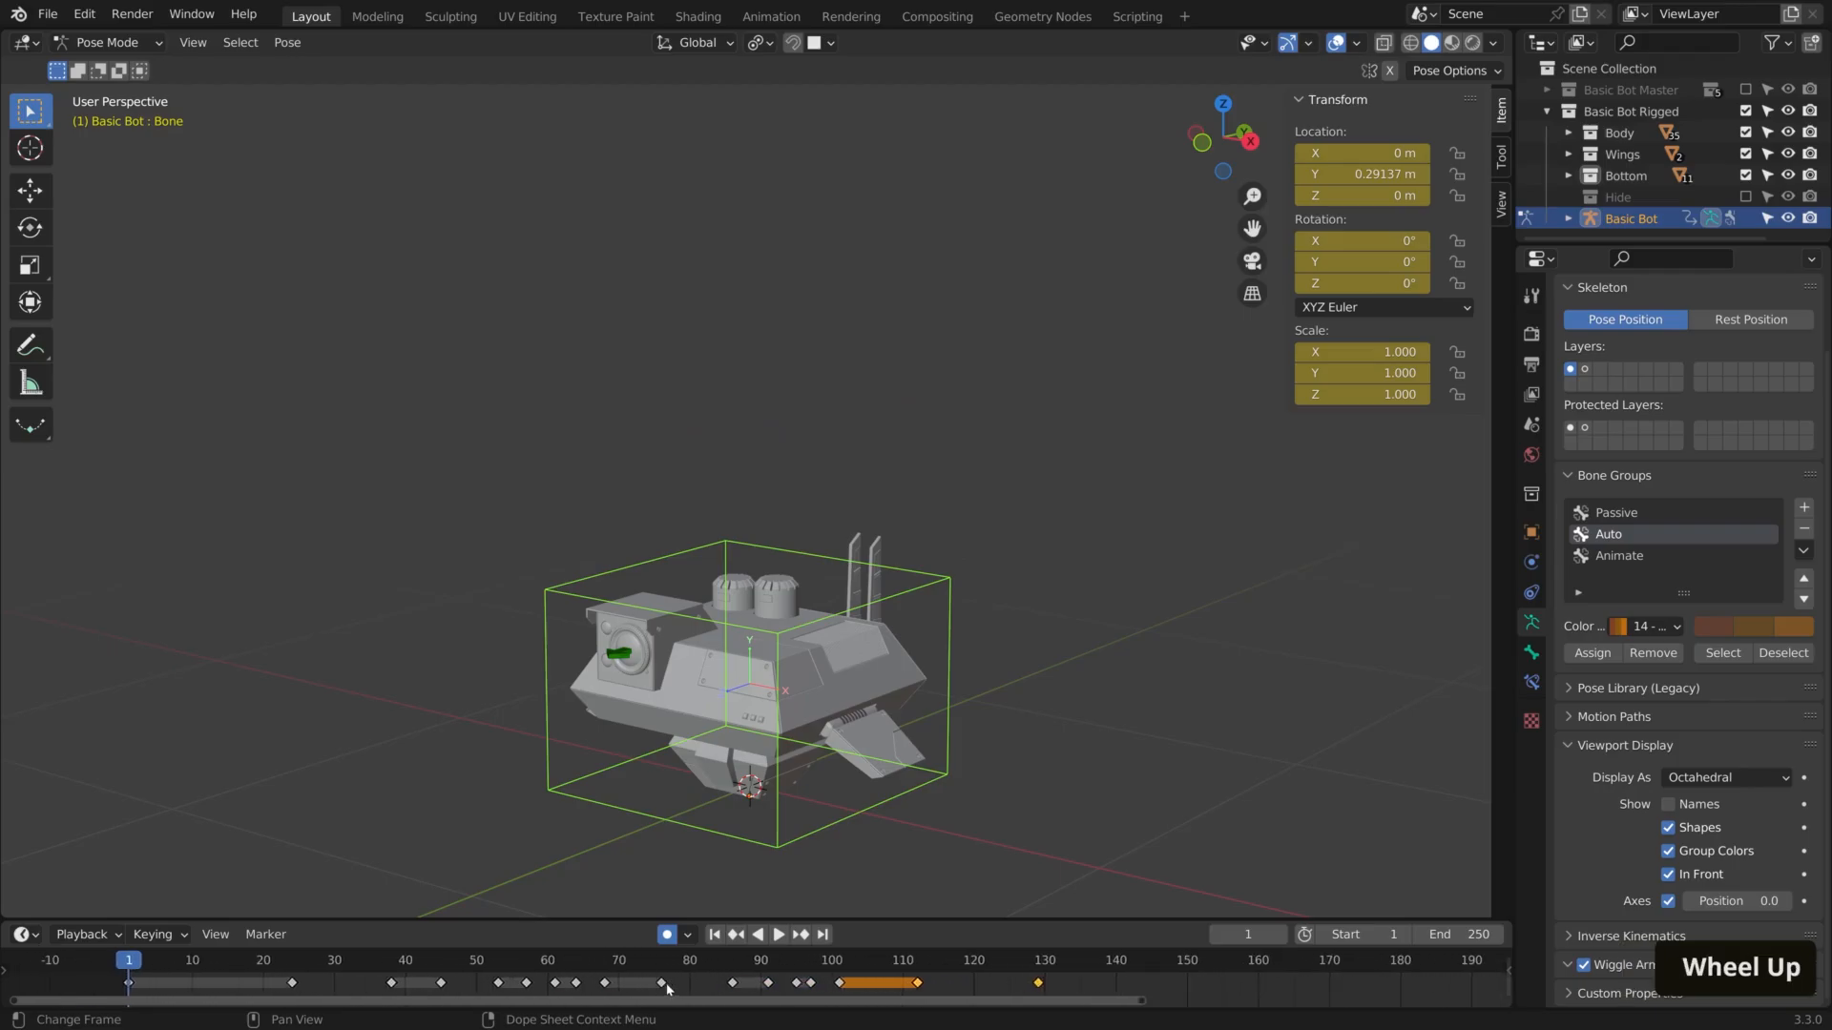
left_click_drag(134, 954, 355, 997)
key("space")
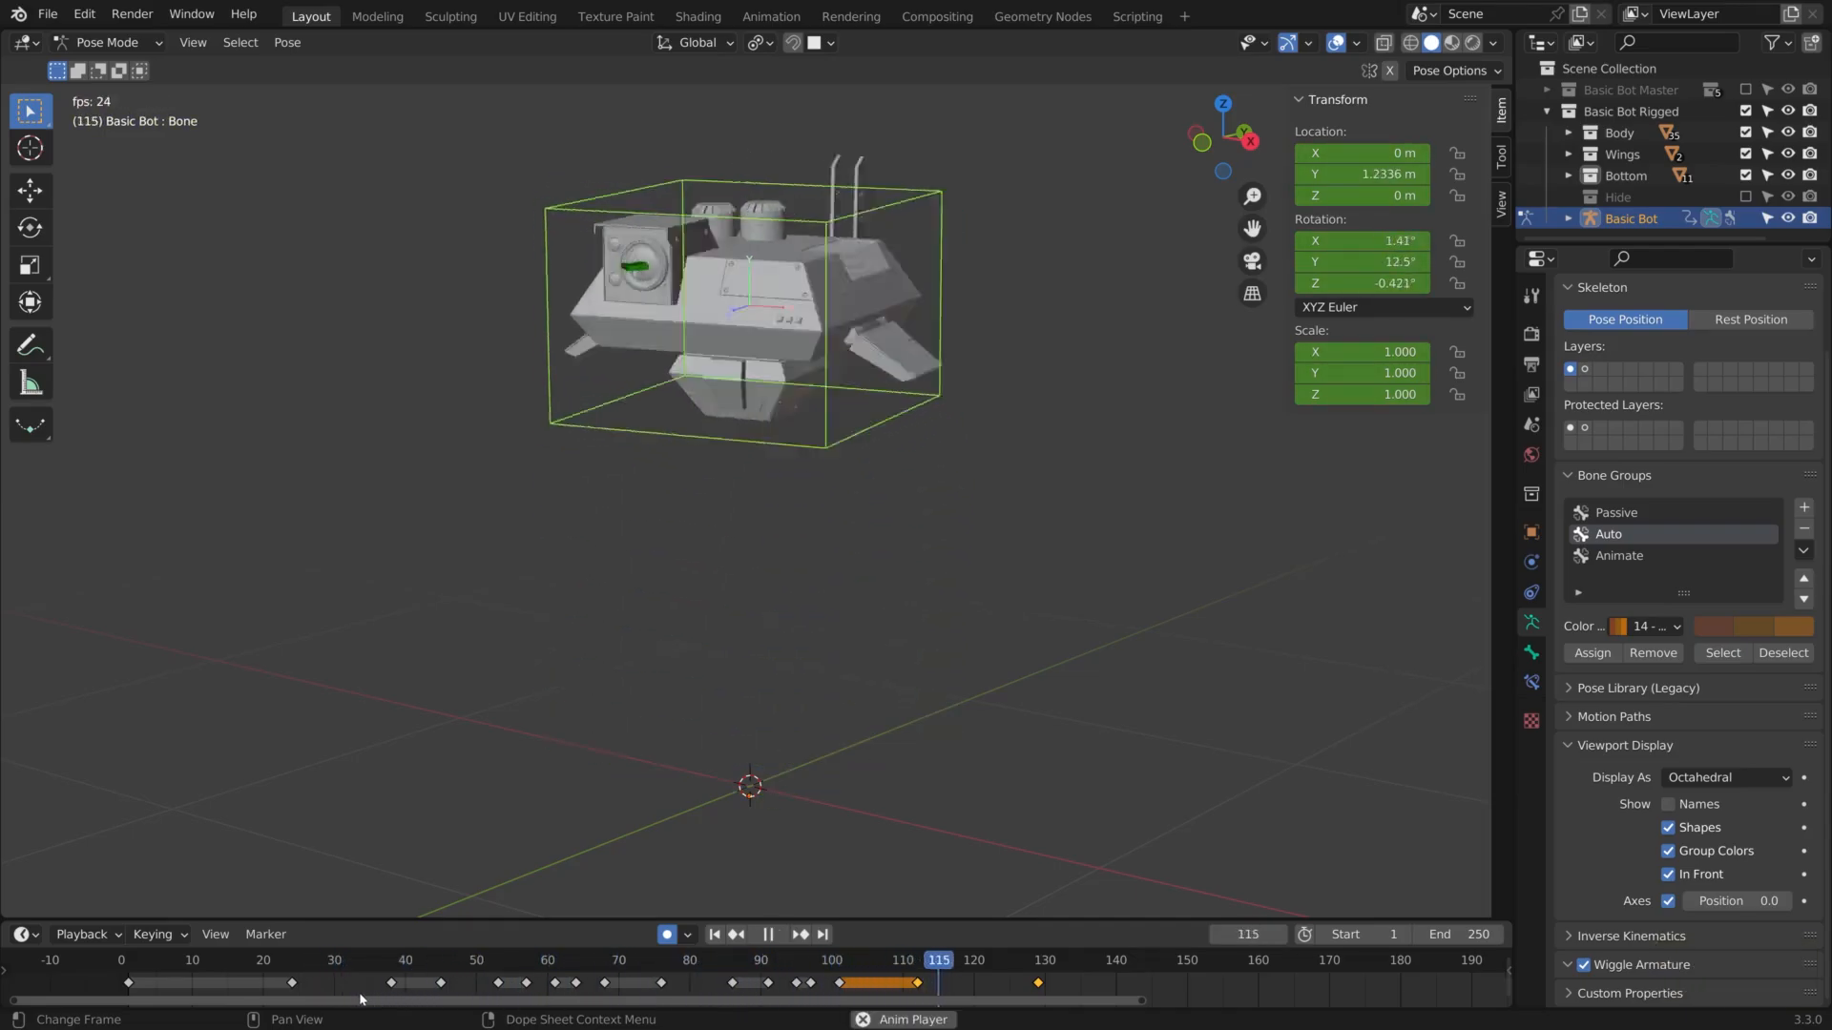
key("space")
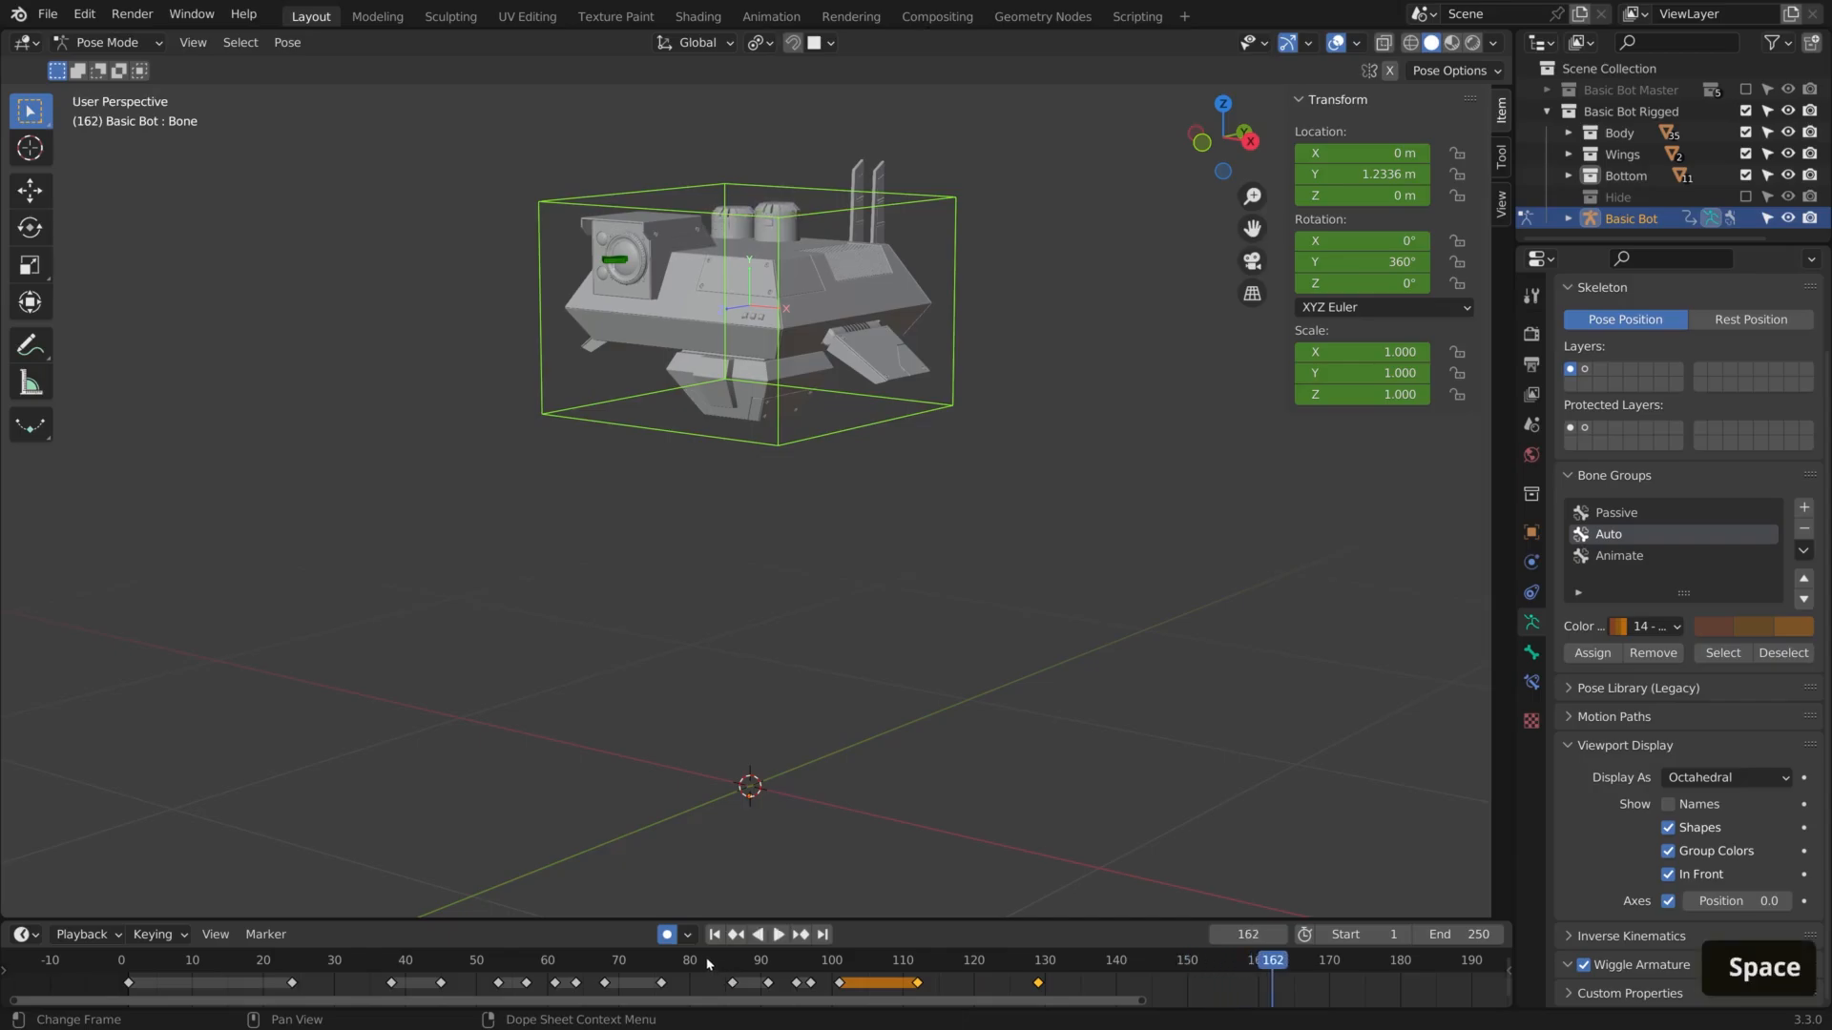
Replay the movements from about frame 80 and scrub through the spin to frame 140
left_click(694, 967)
key("space")
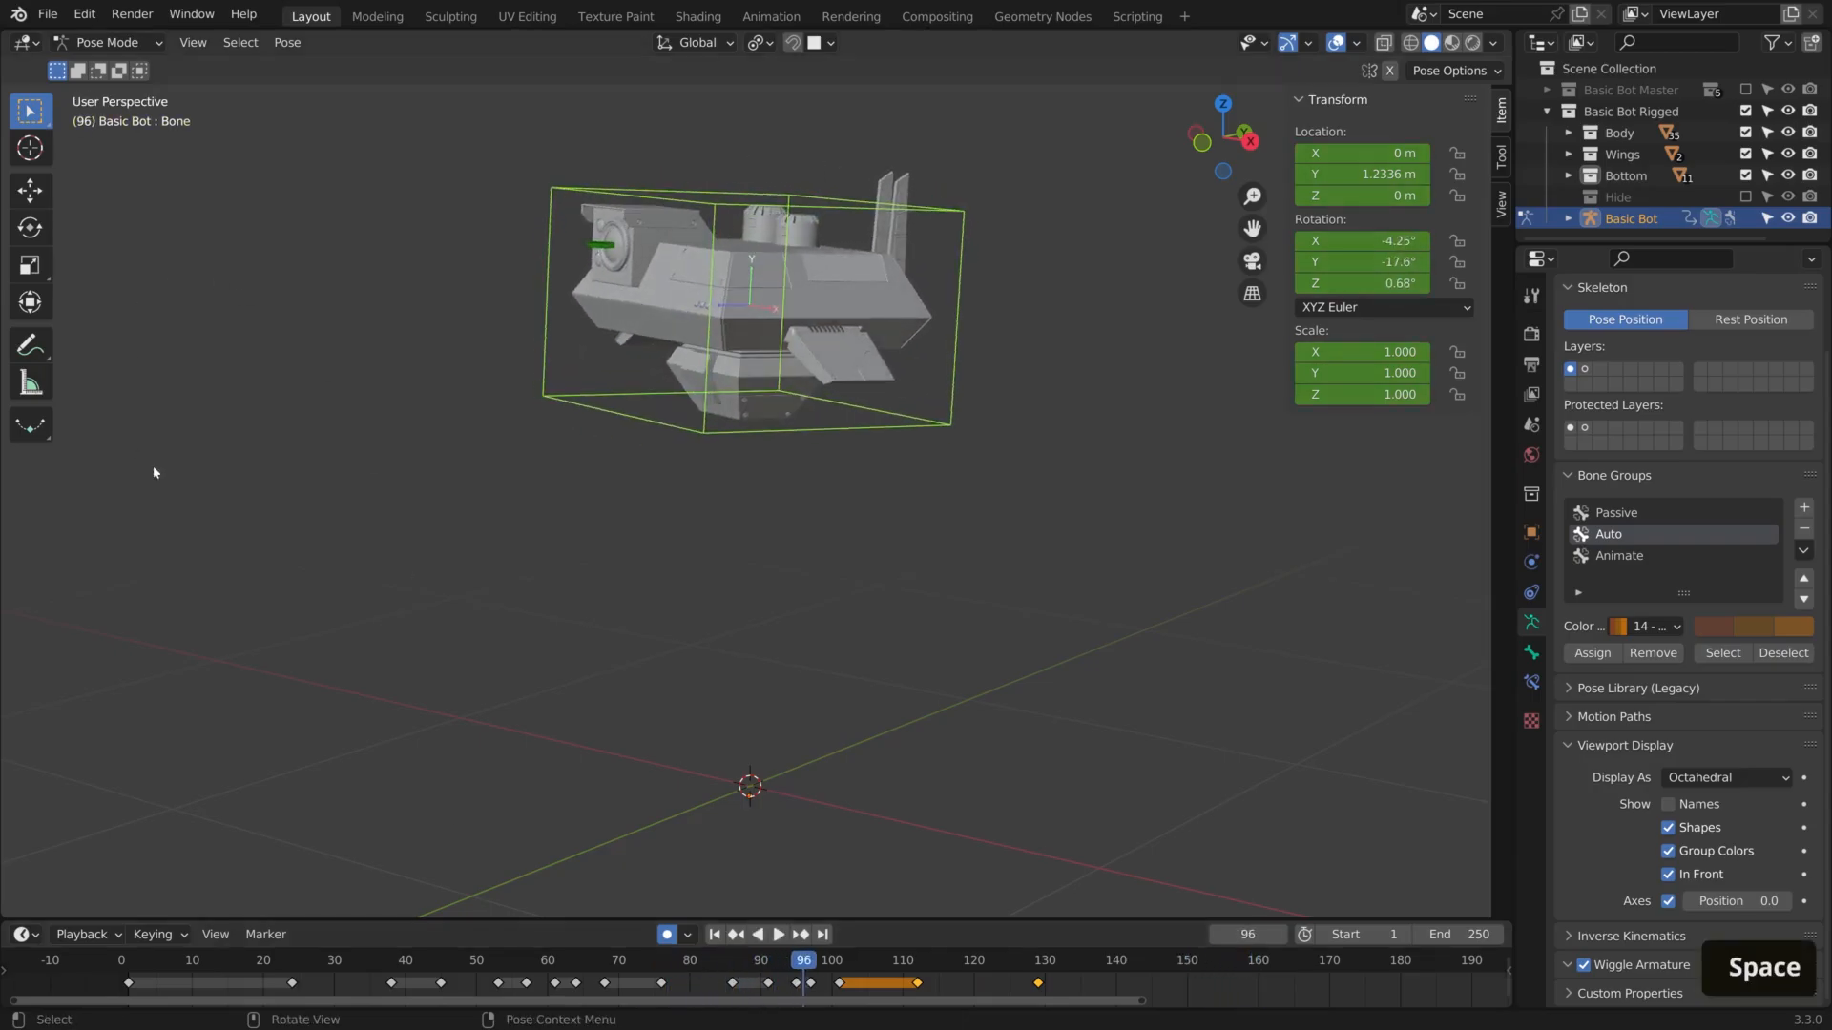
left_click_drag(768, 970, 1116, 971)
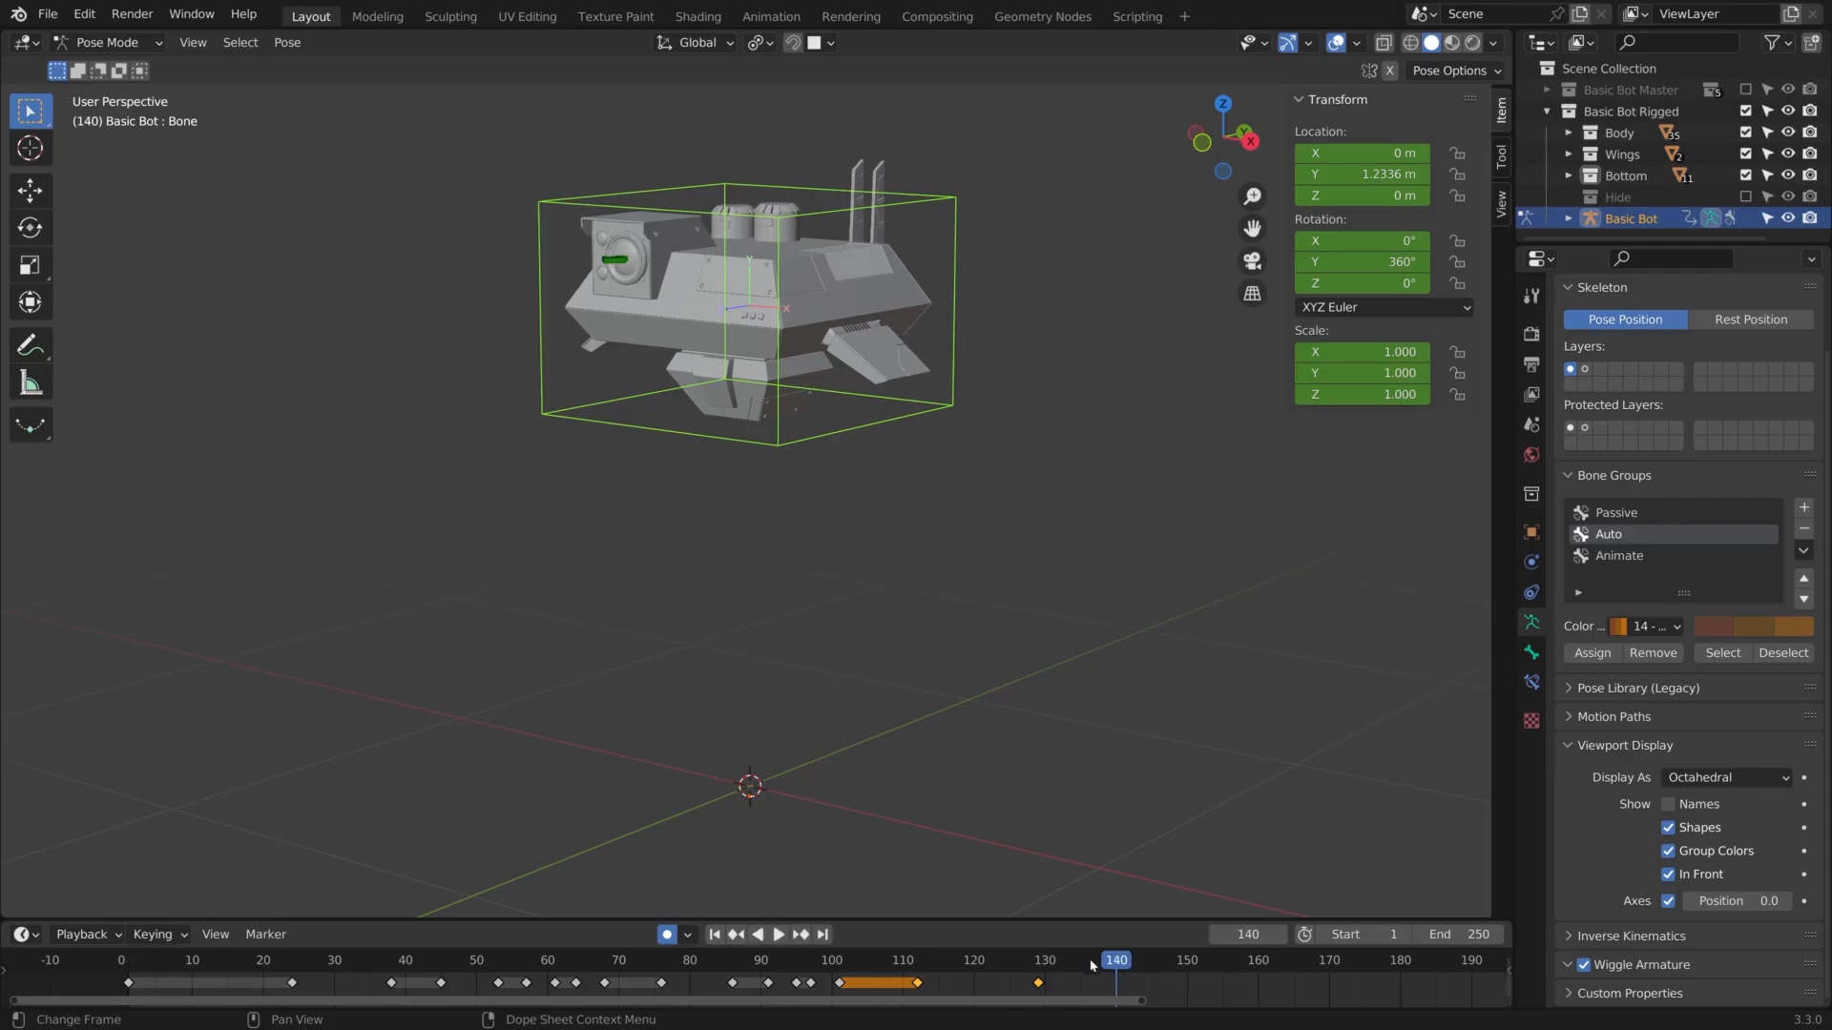